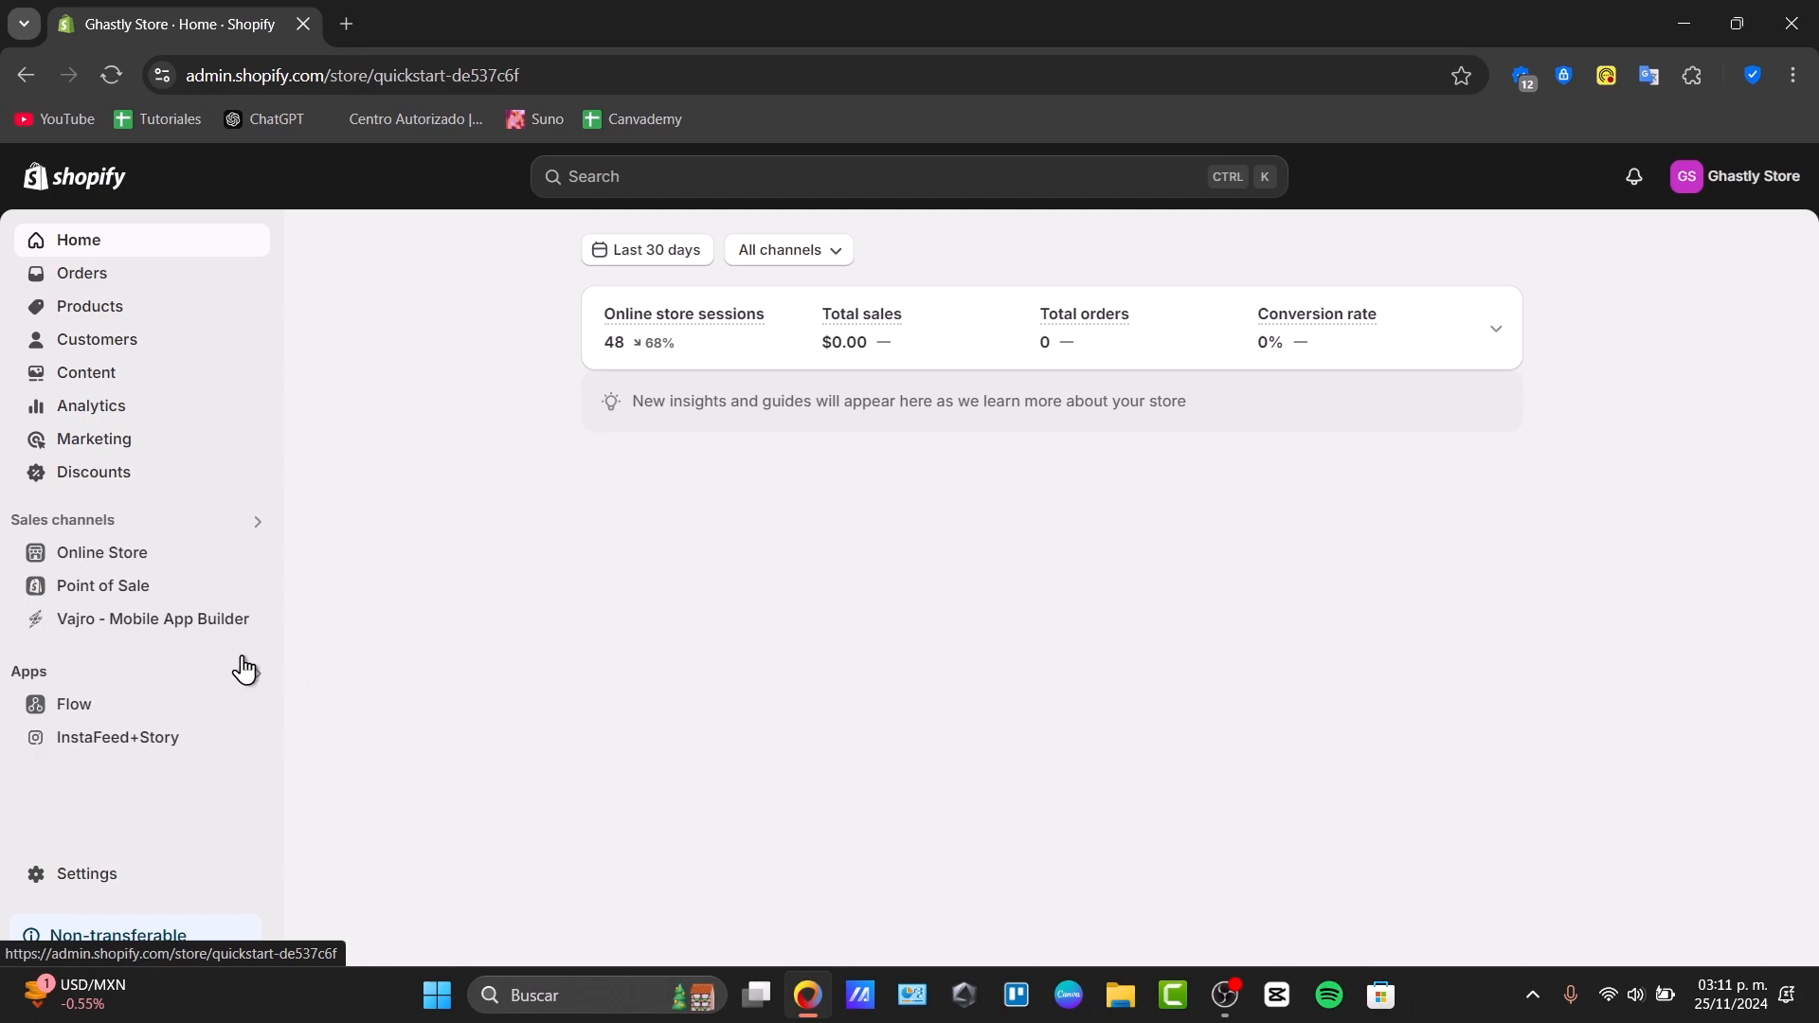
Open the live storefront's Catalog page, browse its 16 products, and return to the admin tab
{"action": "left_click", "coordinate": [251, 554]}
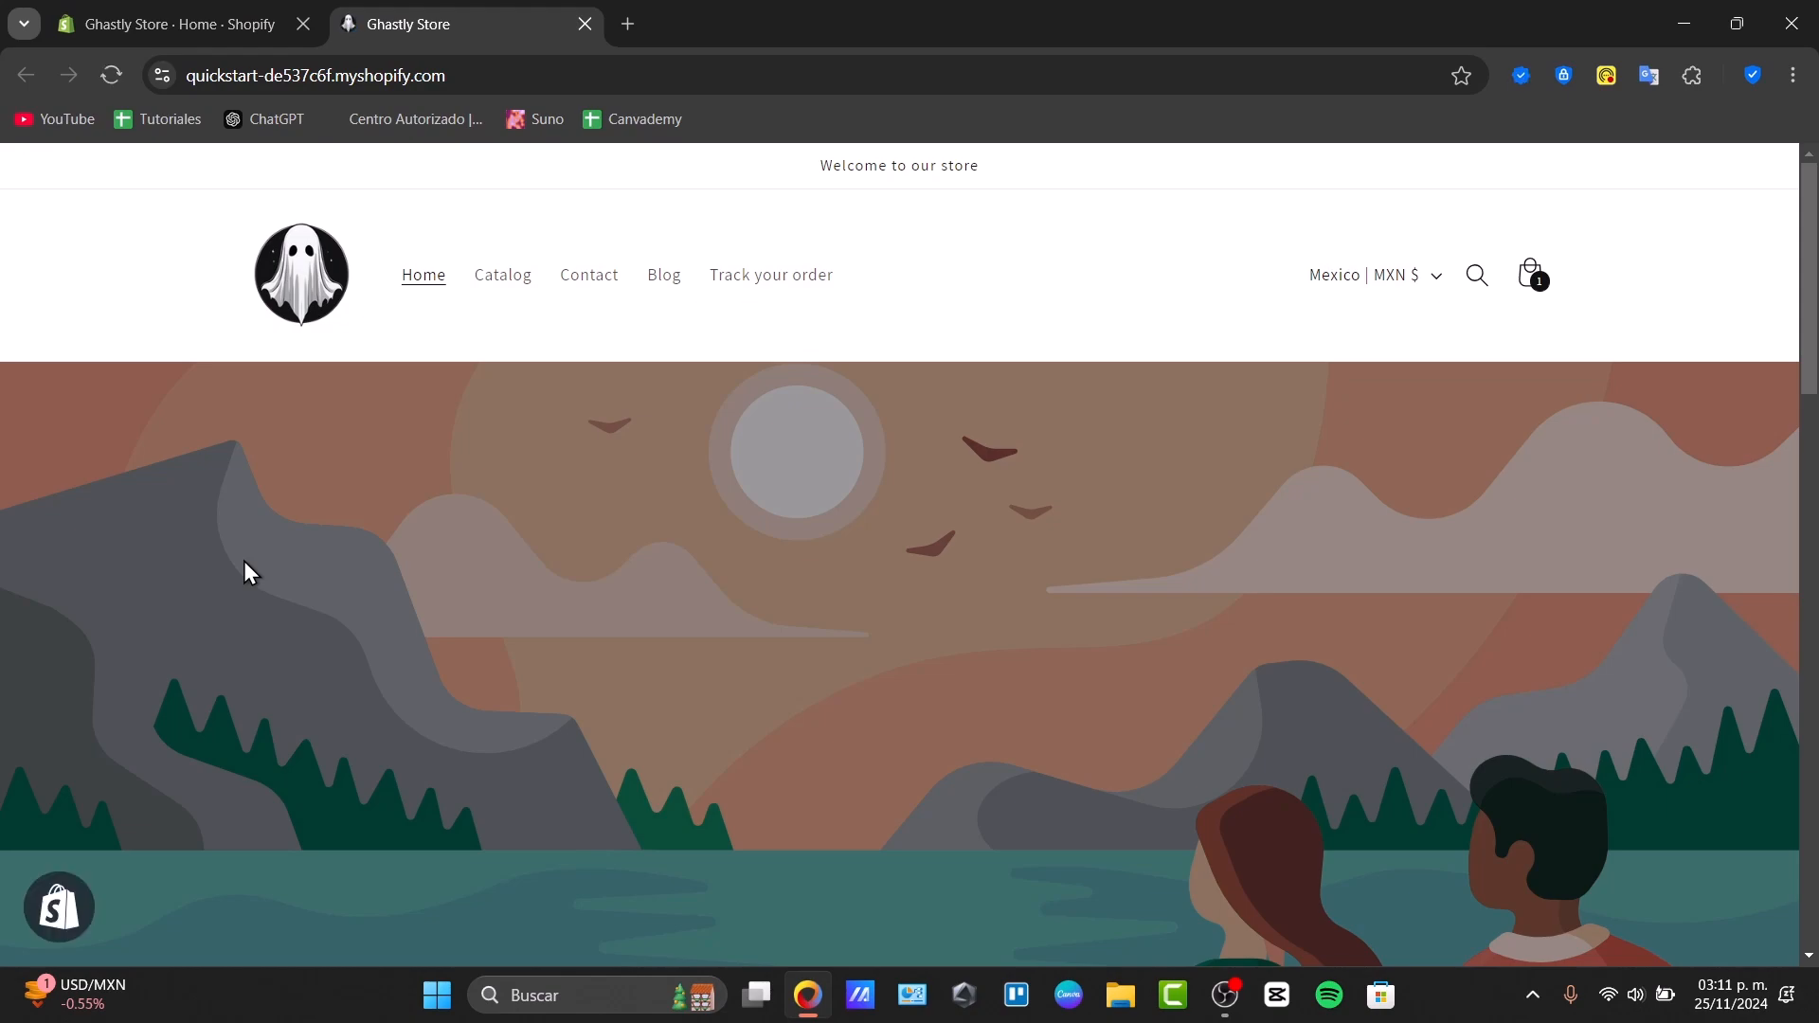
{"action": "left_click", "coordinate": [518, 289]}
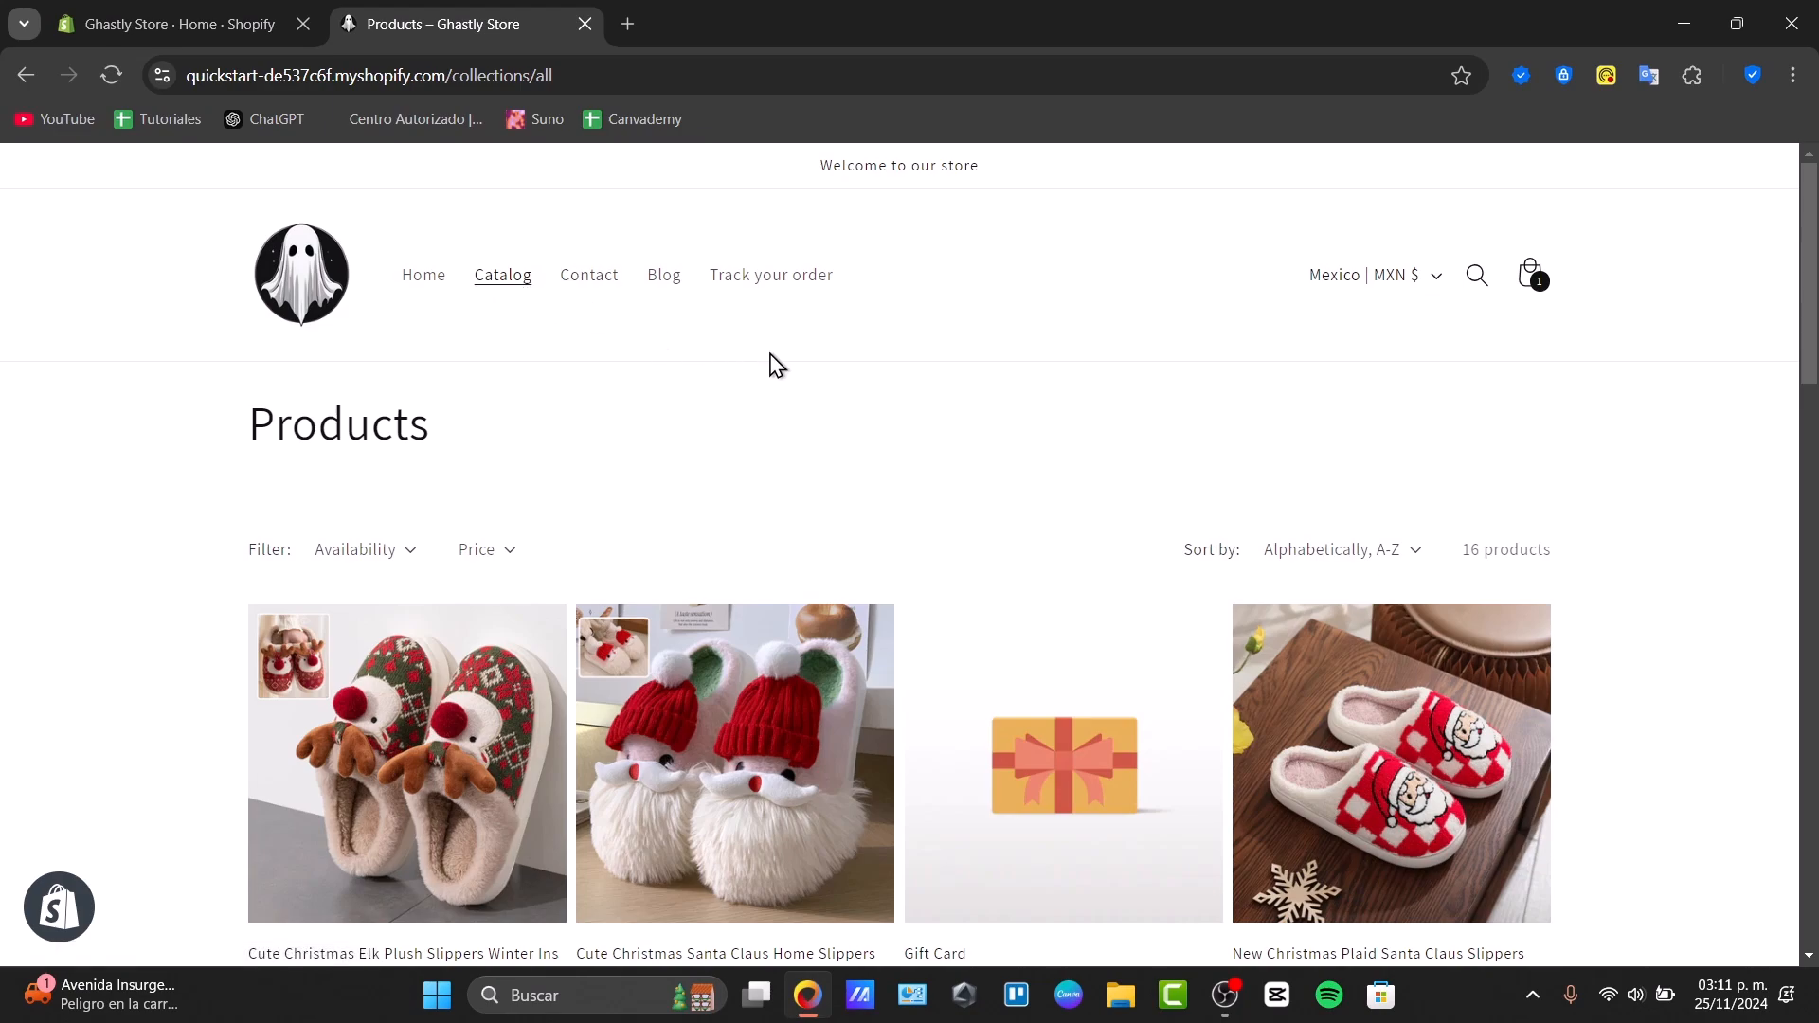
{"action": "scroll", "coordinate": [770, 362], "scroll_direction": "down", "scroll_amount": 4}
{"action": "scroll", "coordinate": [857, 408], "scroll_direction": "up", "scroll_amount": 4}
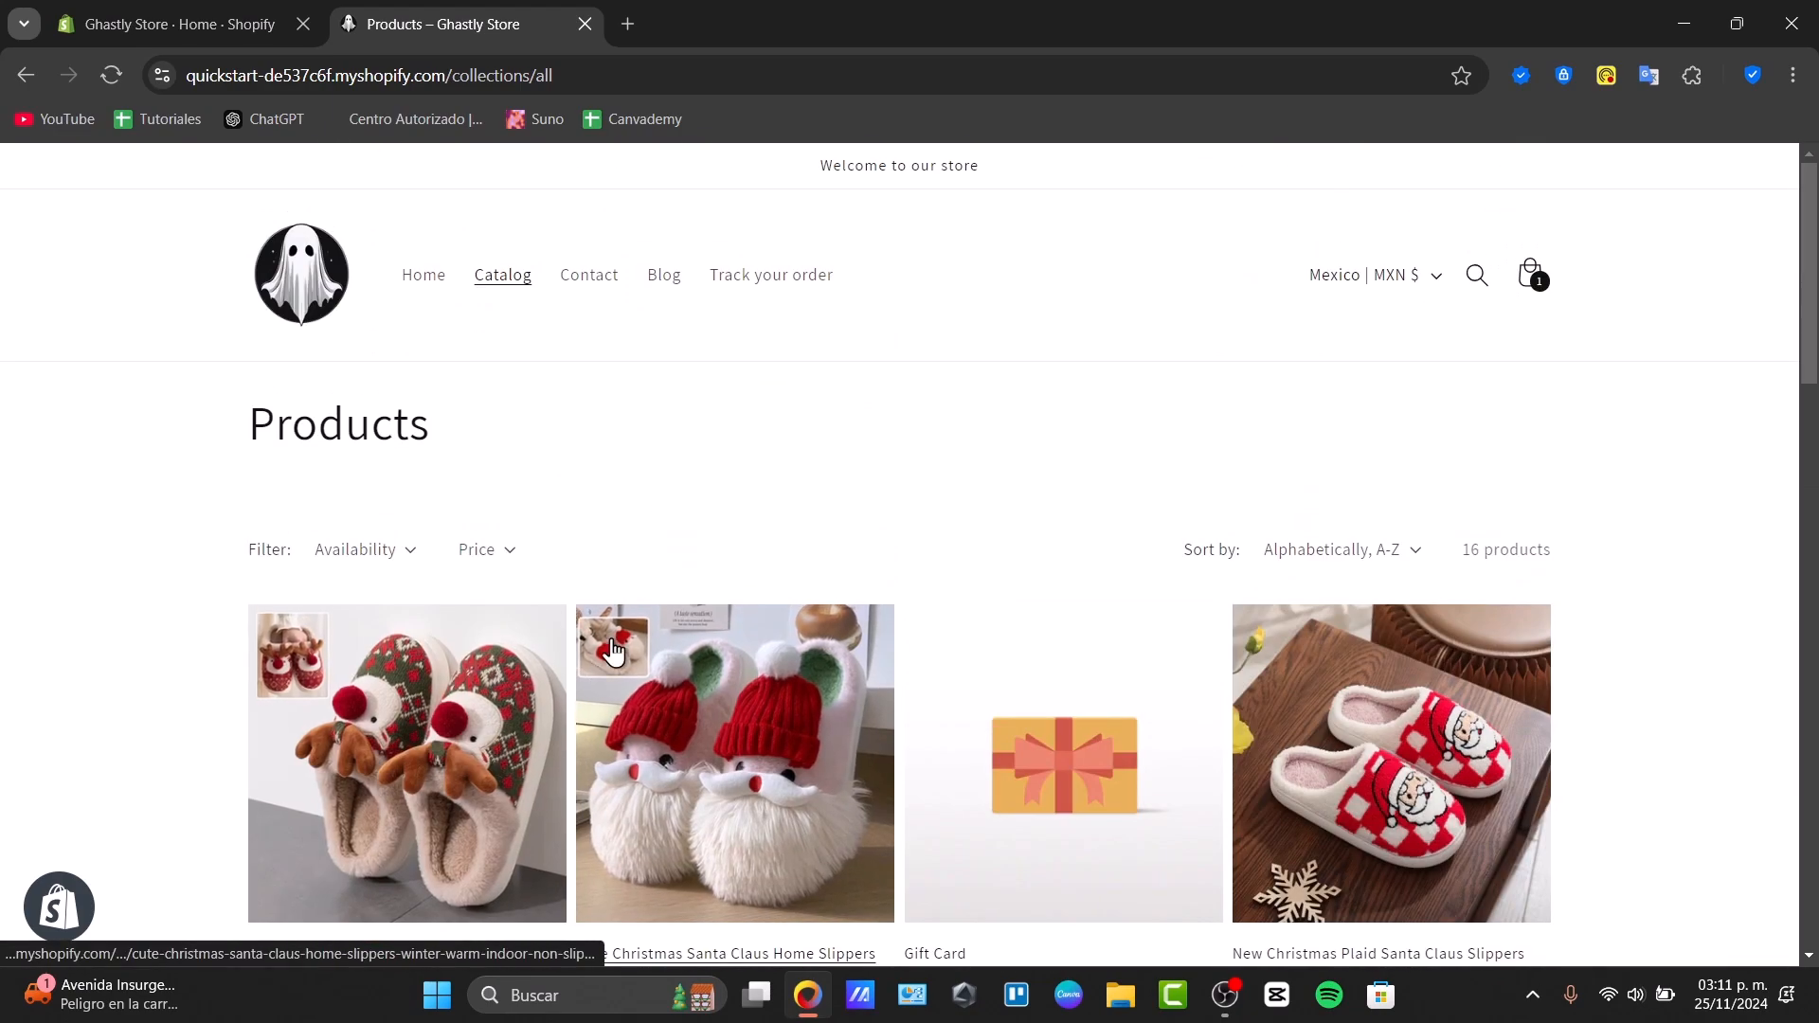
{"action": "scroll", "coordinate": [855, 703], "scroll_direction": "down", "scroll_amount": 4}
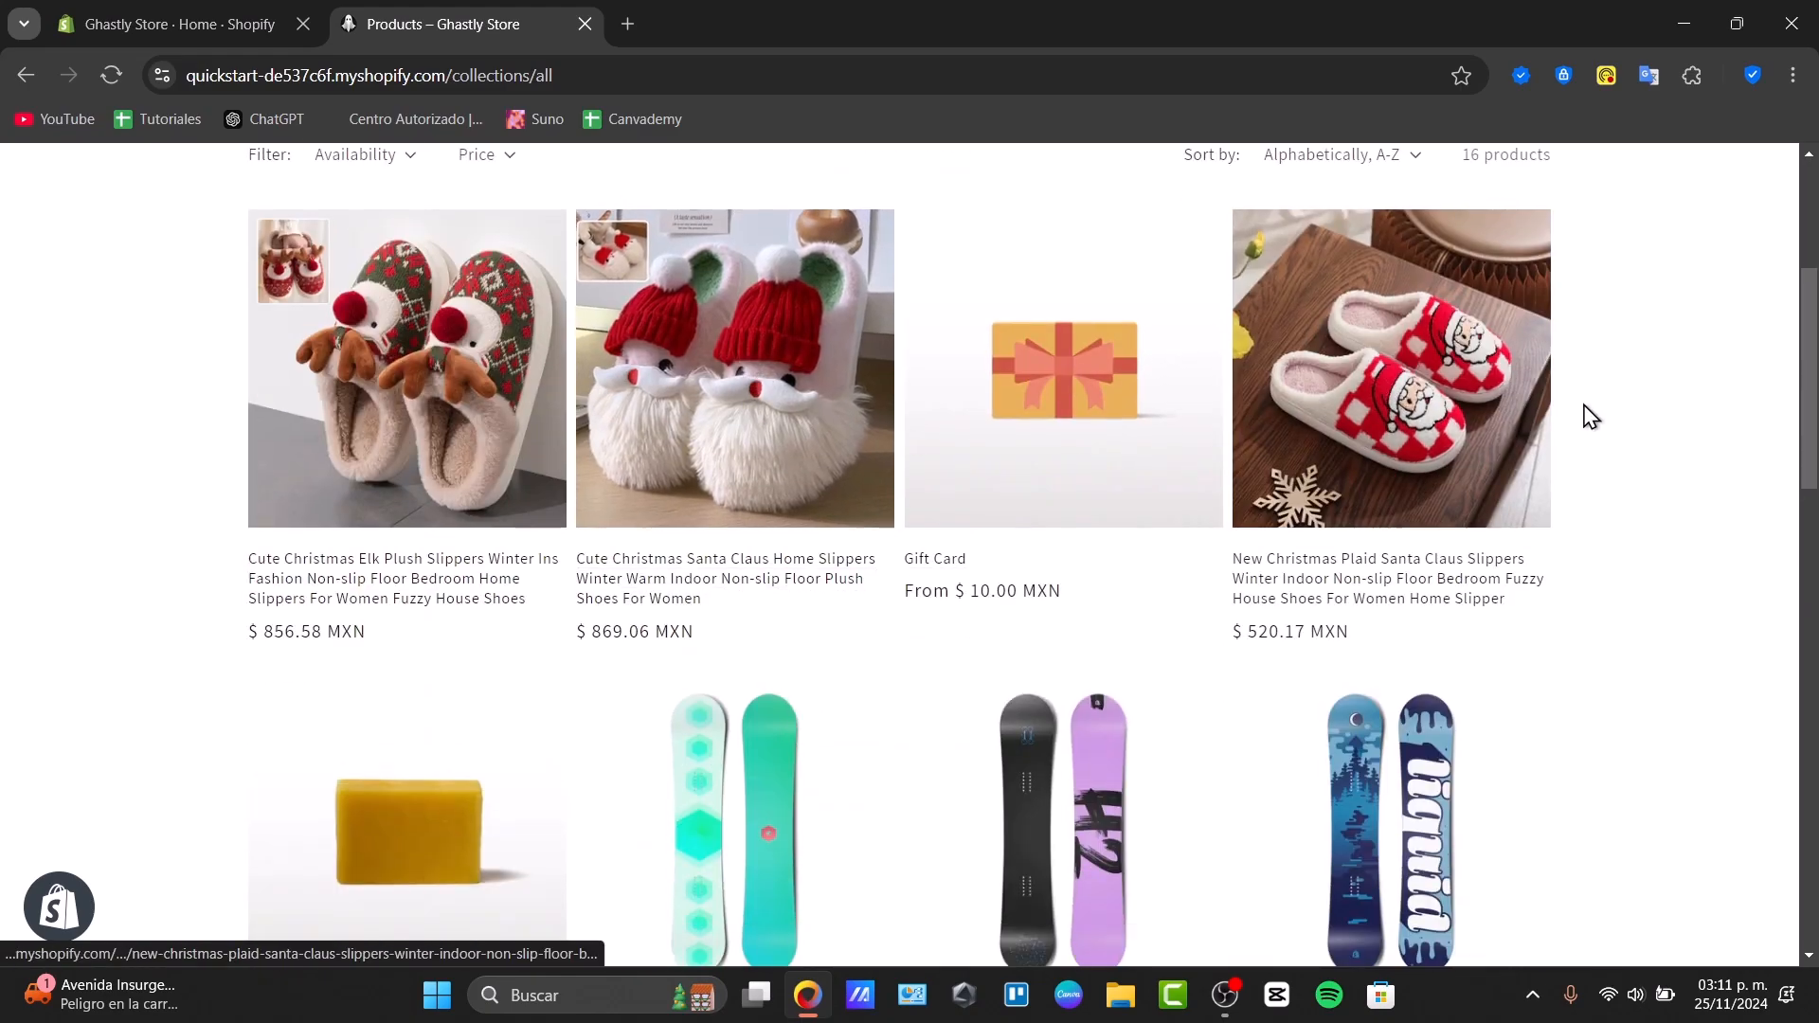
{"action": "scroll", "coordinate": [1584, 414], "scroll_direction": "down", "scroll_amount": 4}
{"action": "scroll", "coordinate": [1116, 491], "scroll_direction": "down", "scroll_amount": 10}
{"action": "scroll", "coordinate": [1095, 498], "scroll_direction": "up", "scroll_amount": 8}
{"action": "scroll", "coordinate": [1094, 499], "scroll_direction": "up", "scroll_amount": 8}
{"action": "scroll", "coordinate": [1095, 499], "scroll_direction": "down", "scroll_amount": 5}
{"action": "scroll", "coordinate": [1095, 500], "scroll_direction": "up", "scroll_amount": 5}
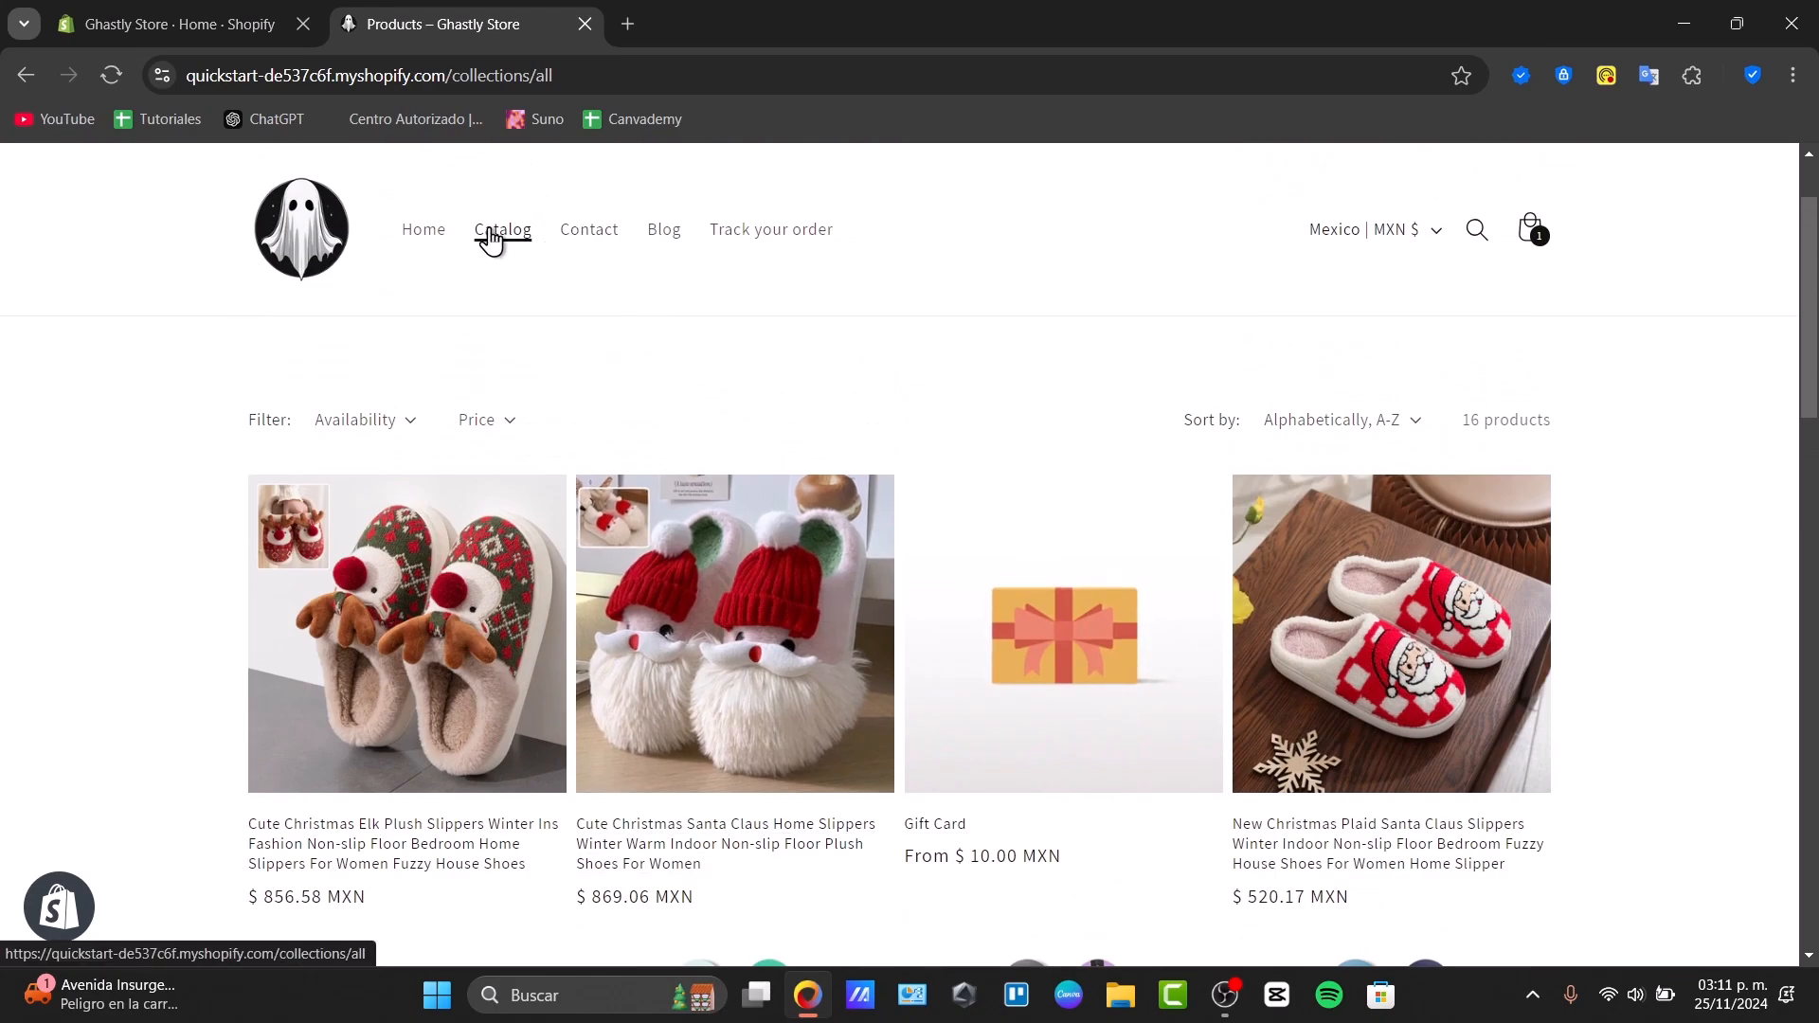
{"action": "scroll", "coordinate": [1071, 602], "scroll_direction": "down", "scroll_amount": 8}
{"action": "scroll", "coordinate": [1076, 606], "scroll_direction": "up", "scroll_amount": 8}
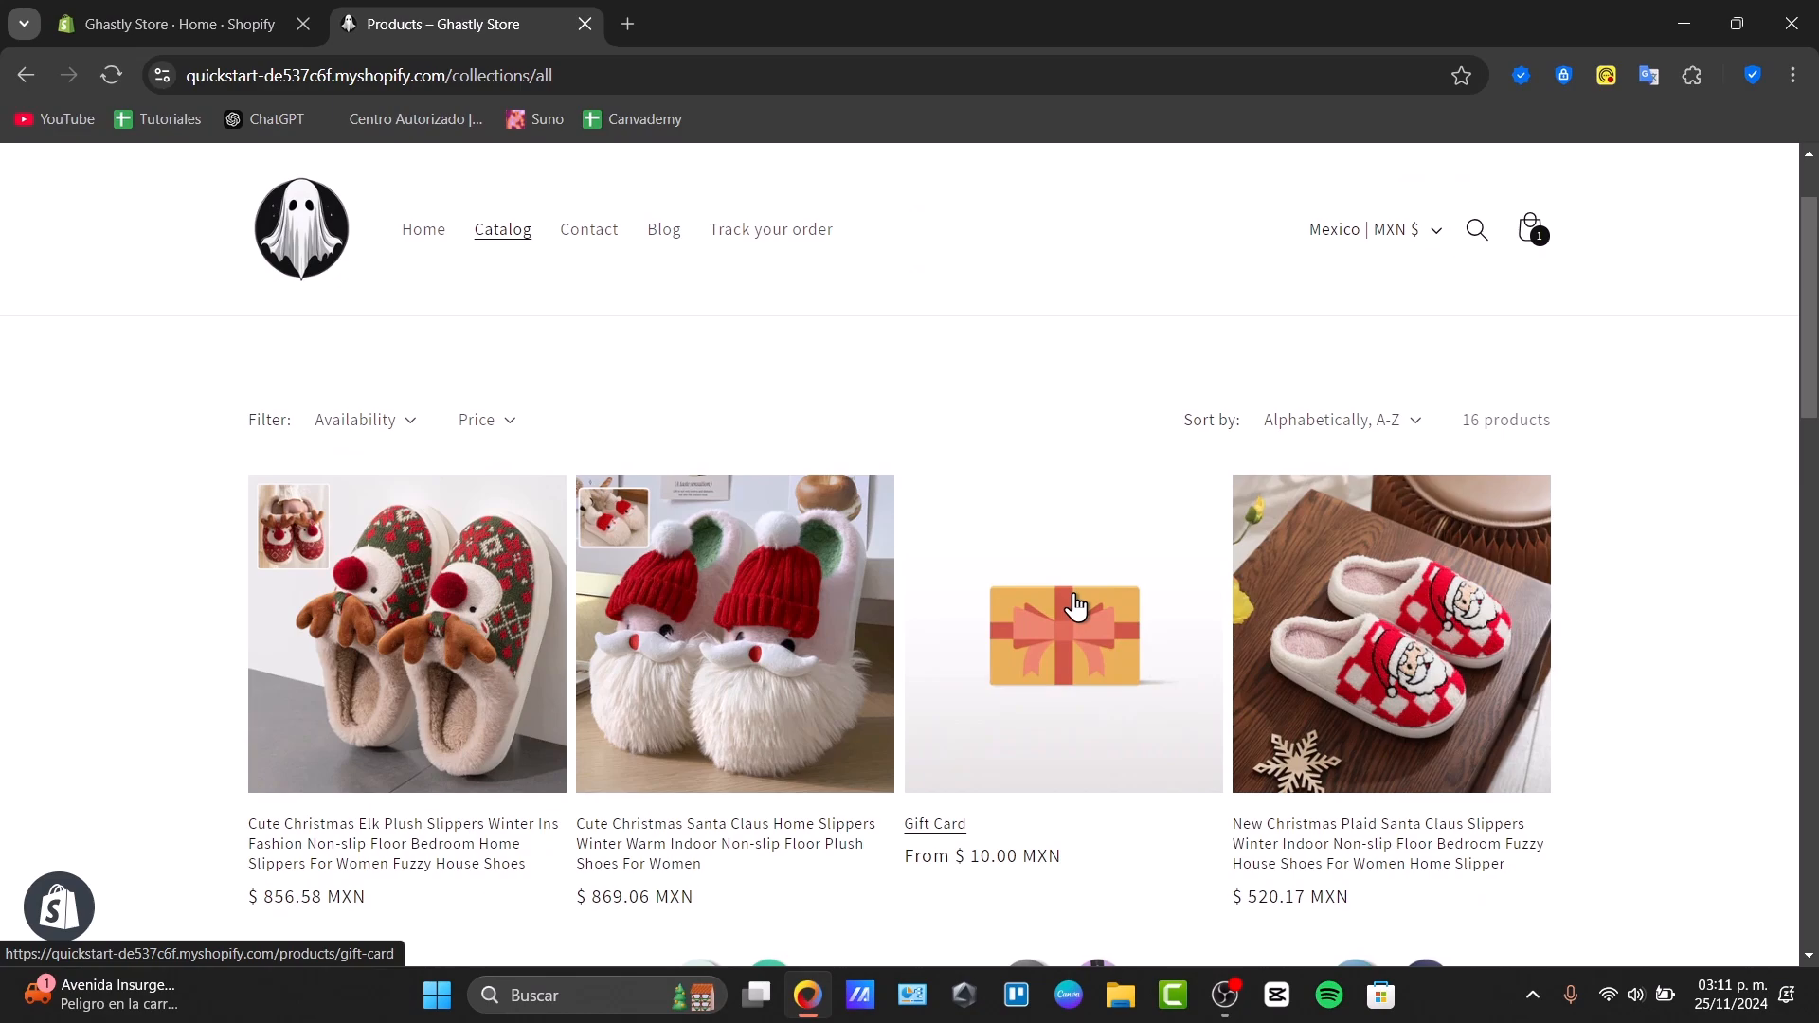
{"action": "left_click", "coordinate": [246, 23]}
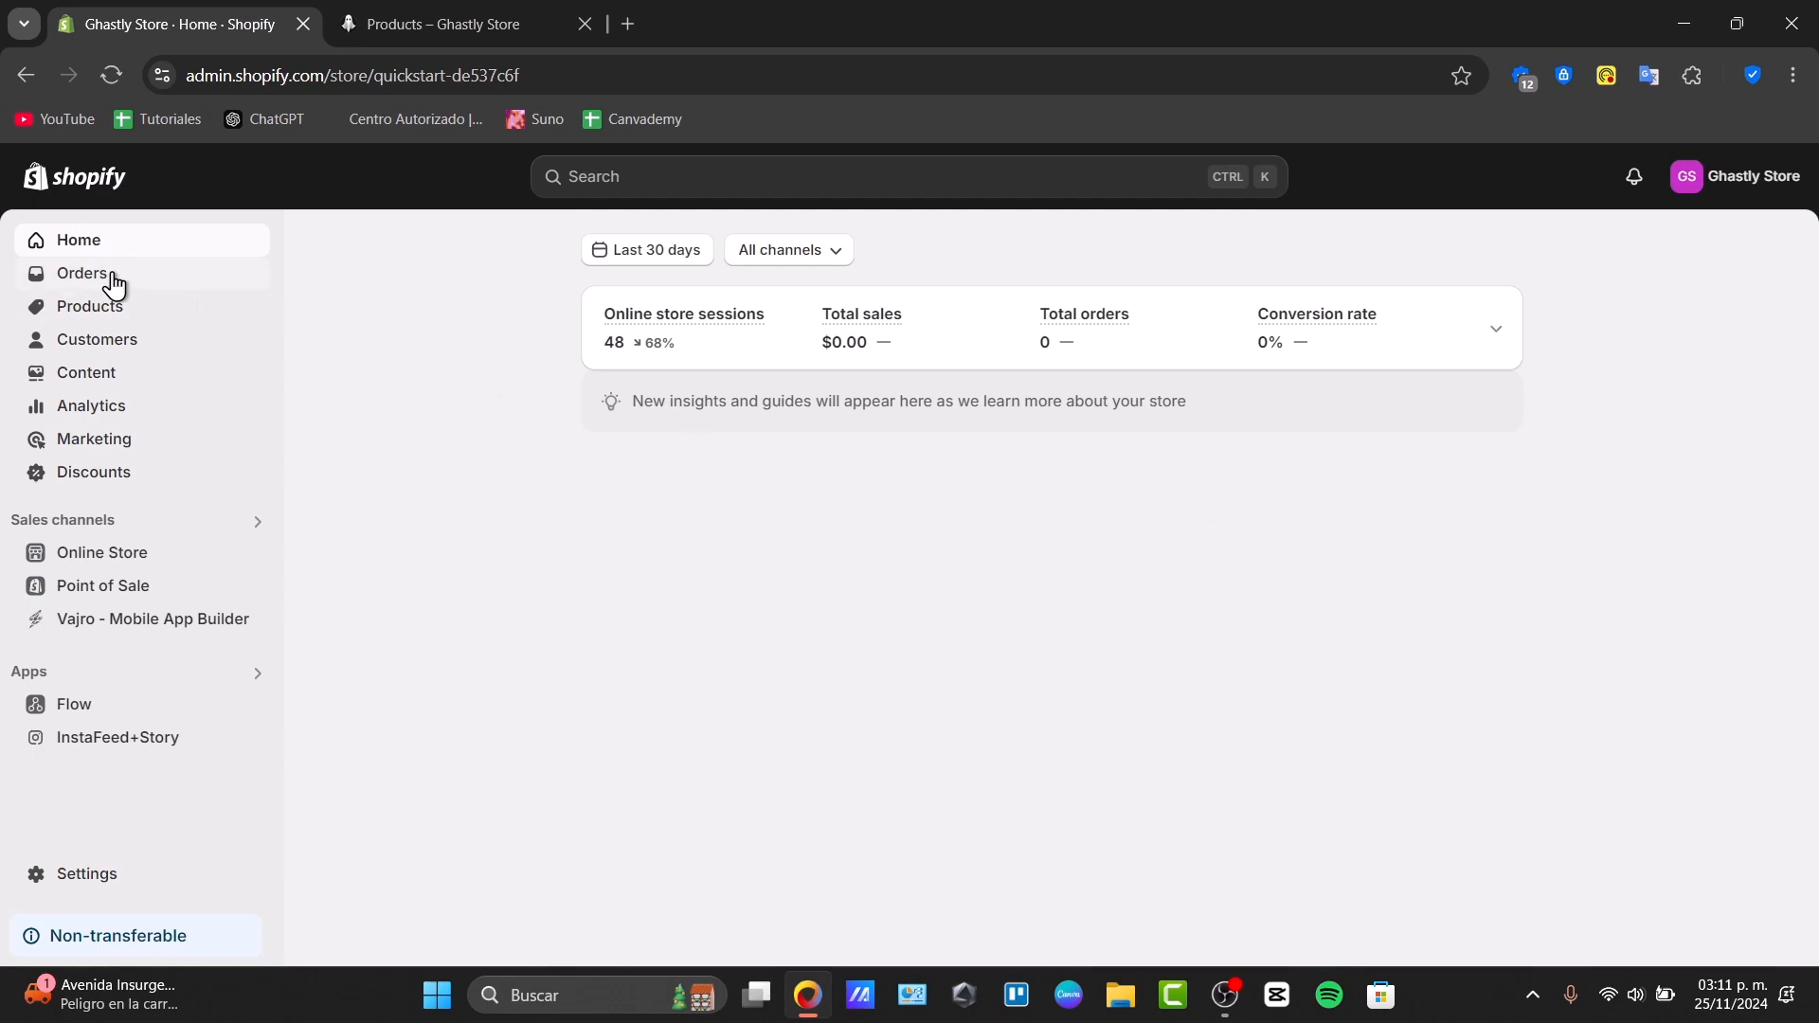
Open the Cute Christmas Elk Plush Slippers product from the admin product list
{"action": "left_click", "coordinate": [90, 308]}
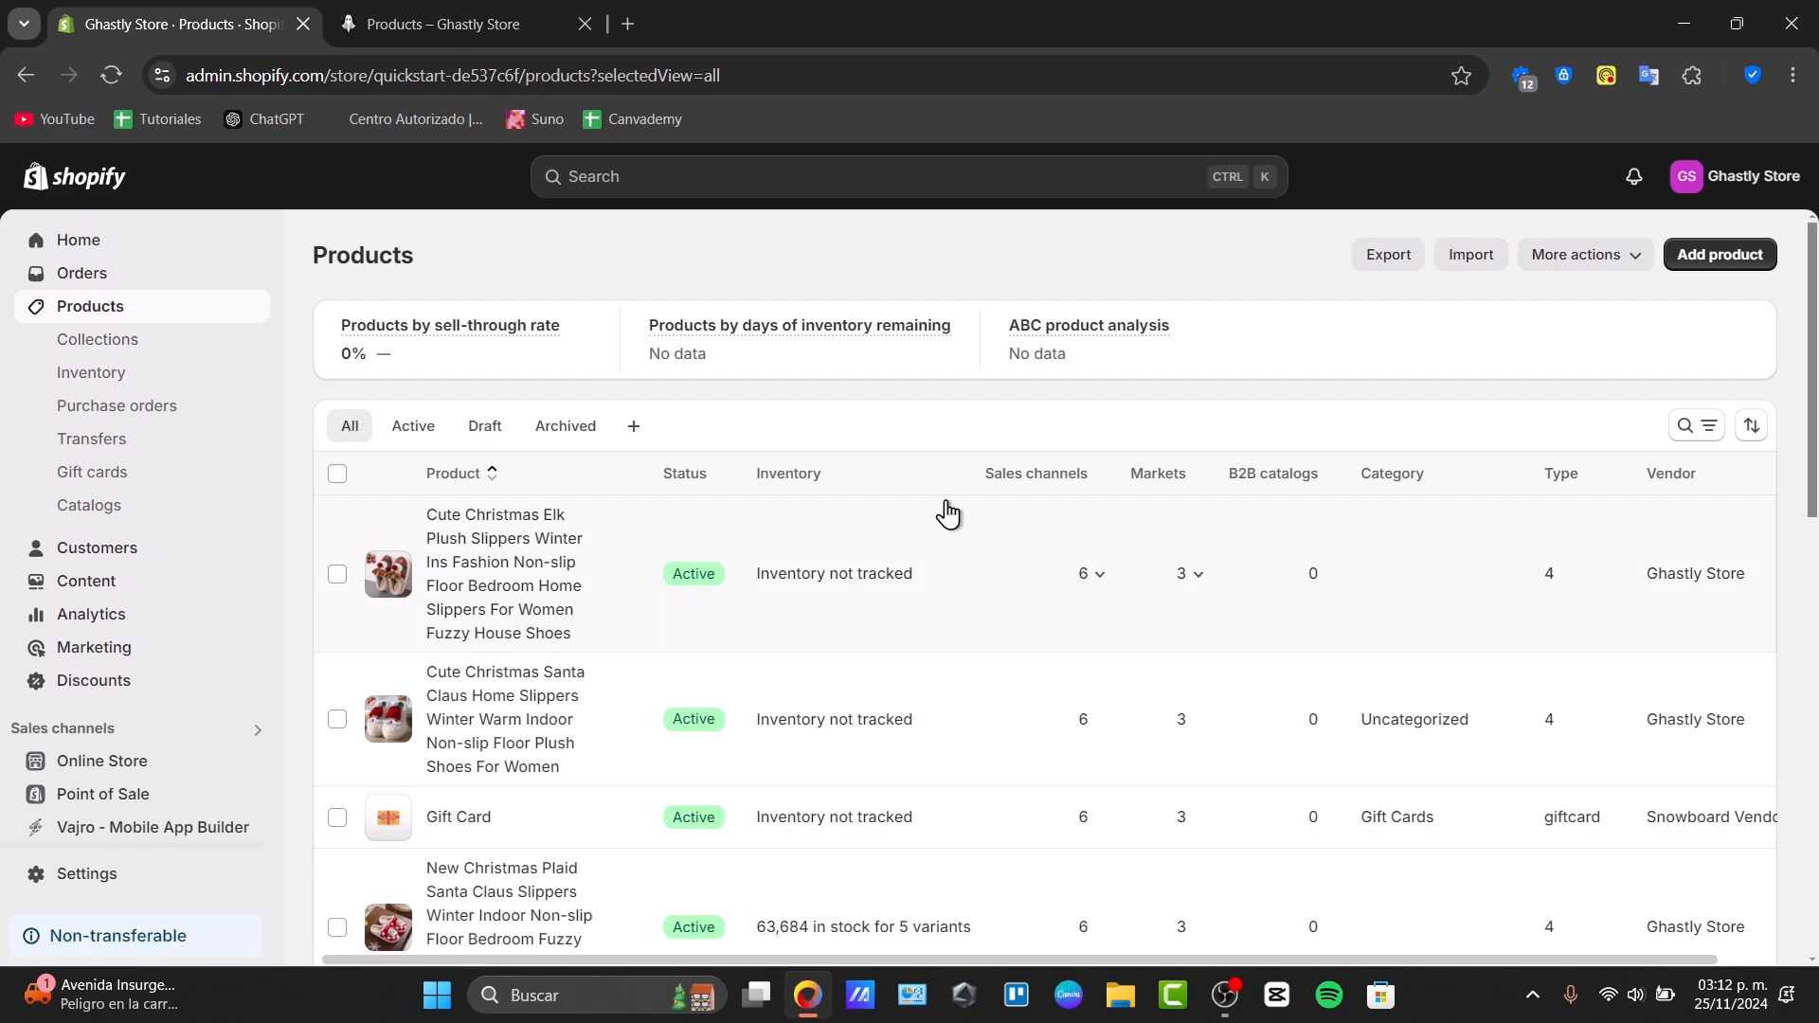
{"action": "scroll", "coordinate": [946, 508], "scroll_direction": "down", "scroll_amount": 10}
{"action": "scroll", "coordinate": [947, 513], "scroll_direction": "up", "scroll_amount": 10}
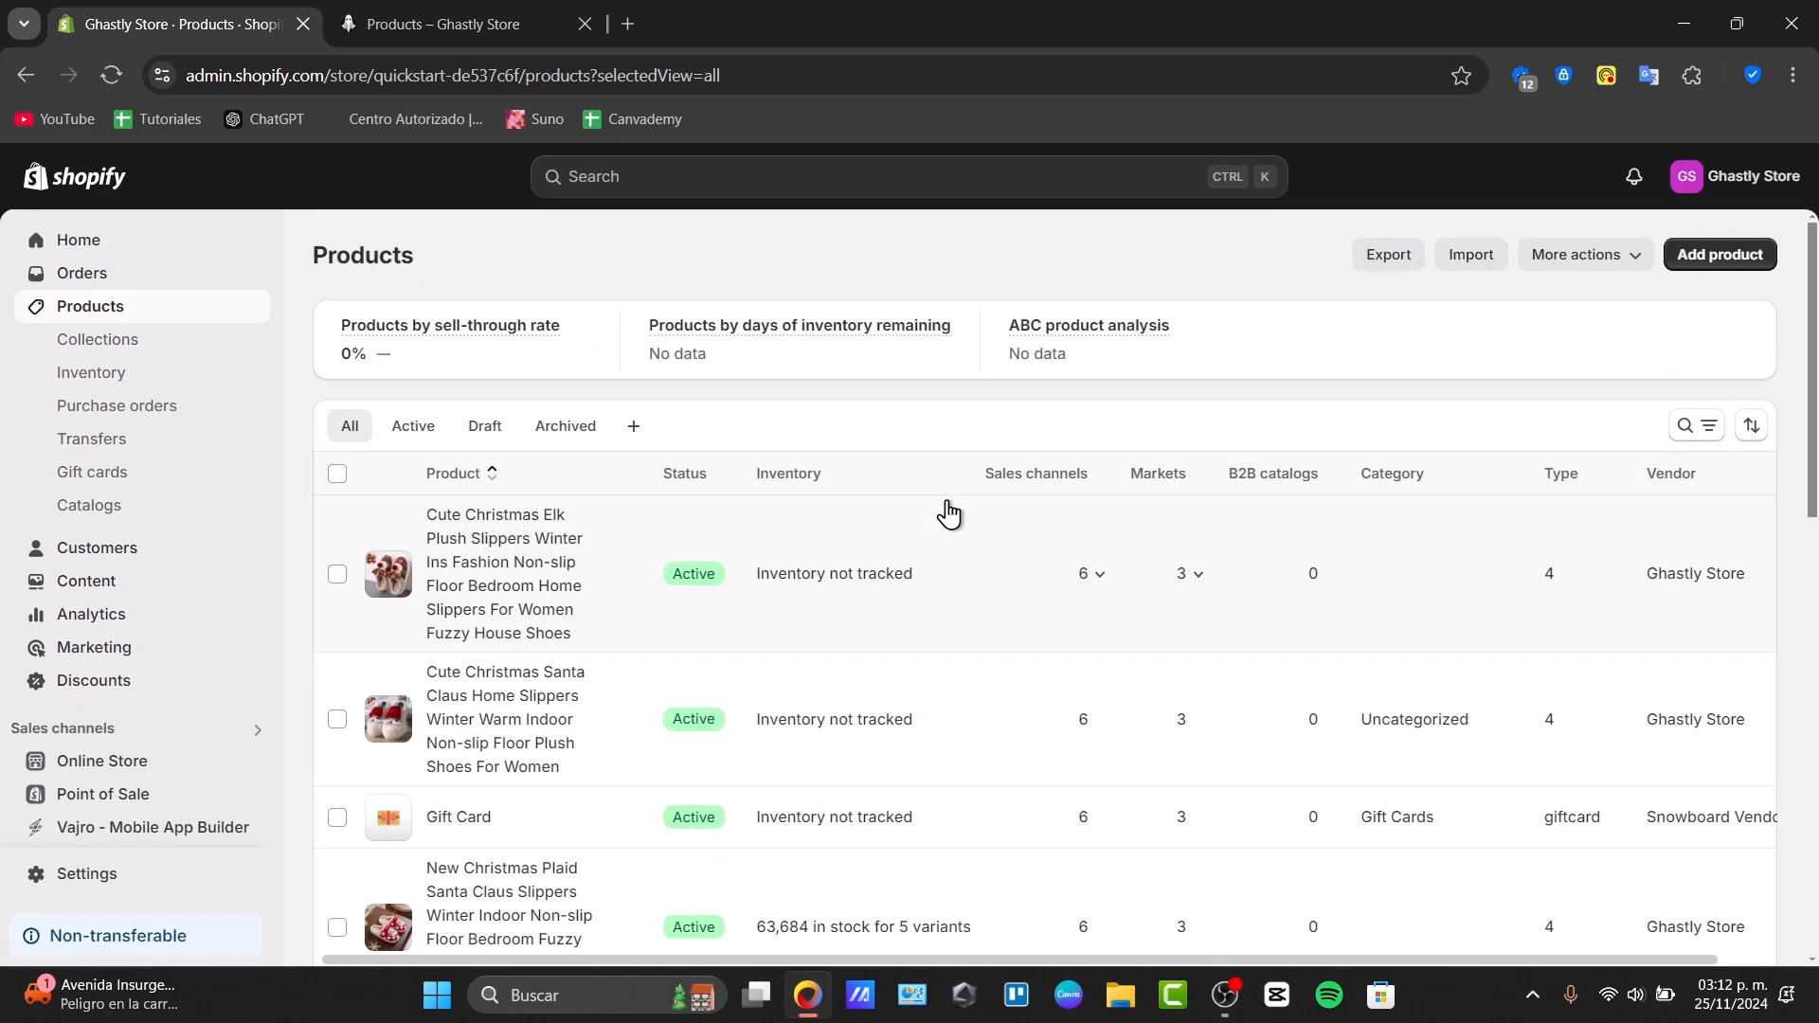
{"action": "left_click", "coordinate": [589, 528]}
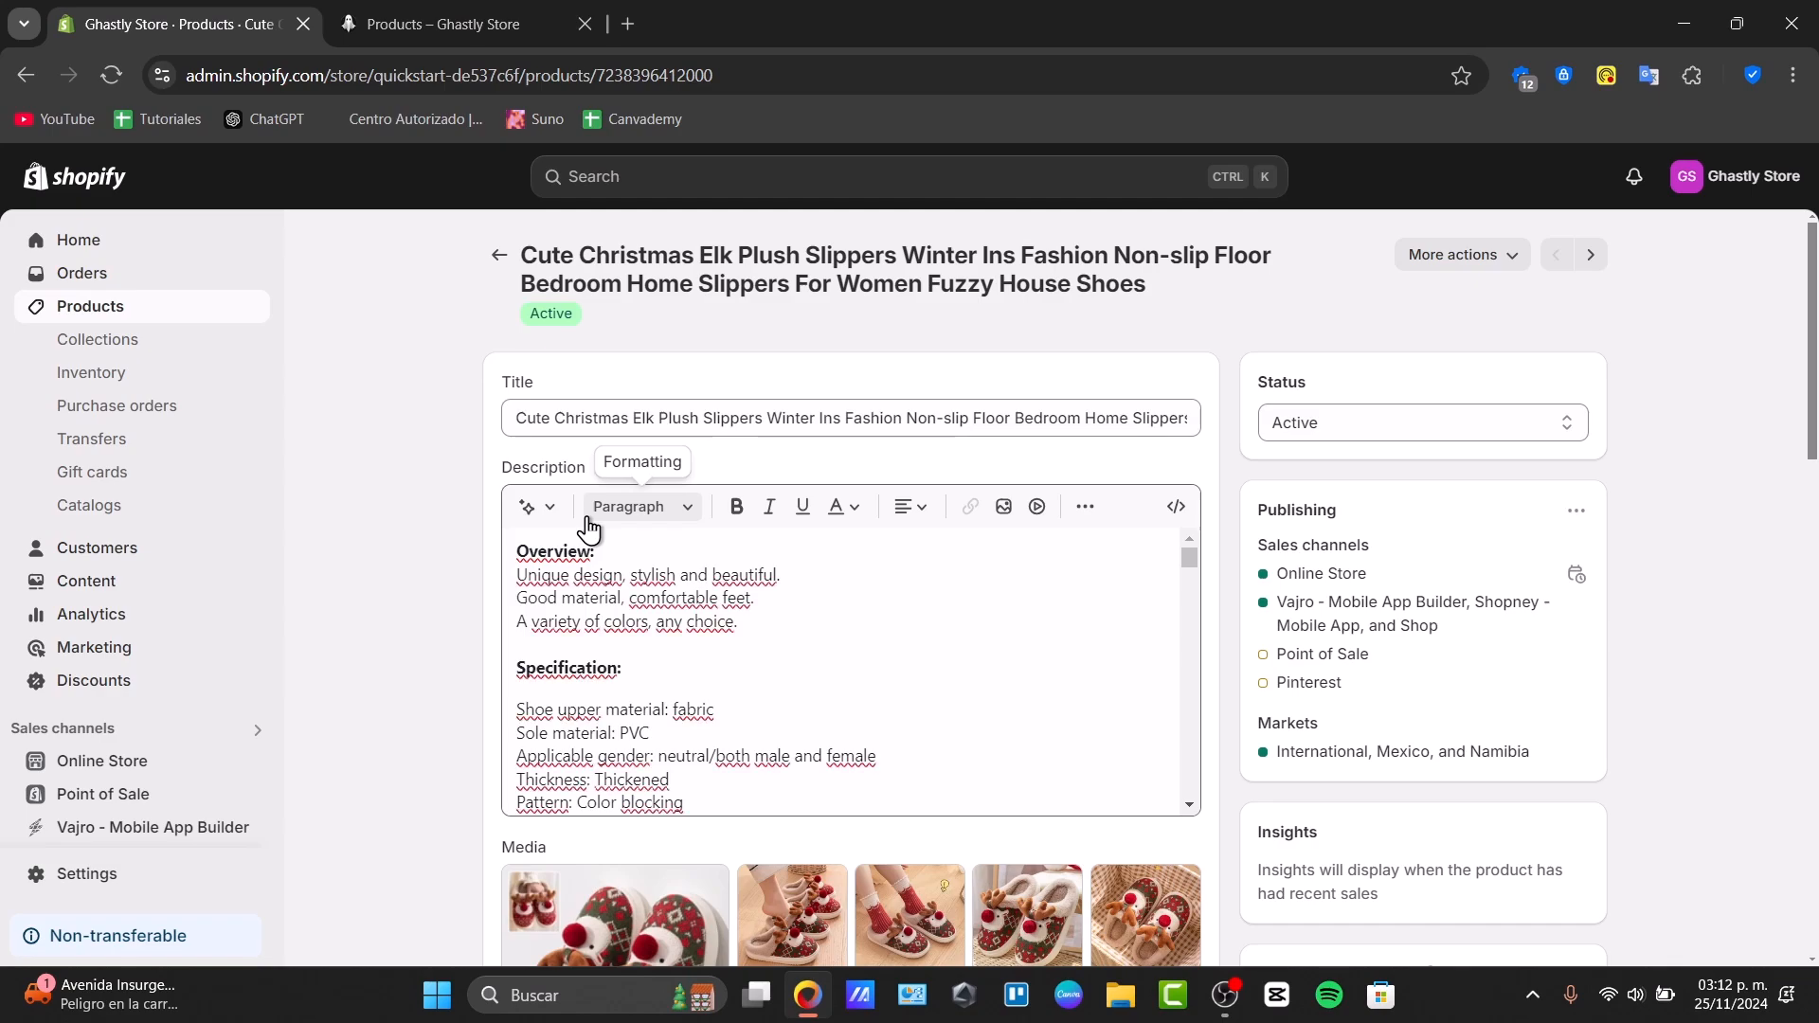
Look up the Product organization help, then close the Help Center tab
{"action": "scroll", "coordinate": [467, 569], "scroll_direction": "down", "scroll_amount": 8}
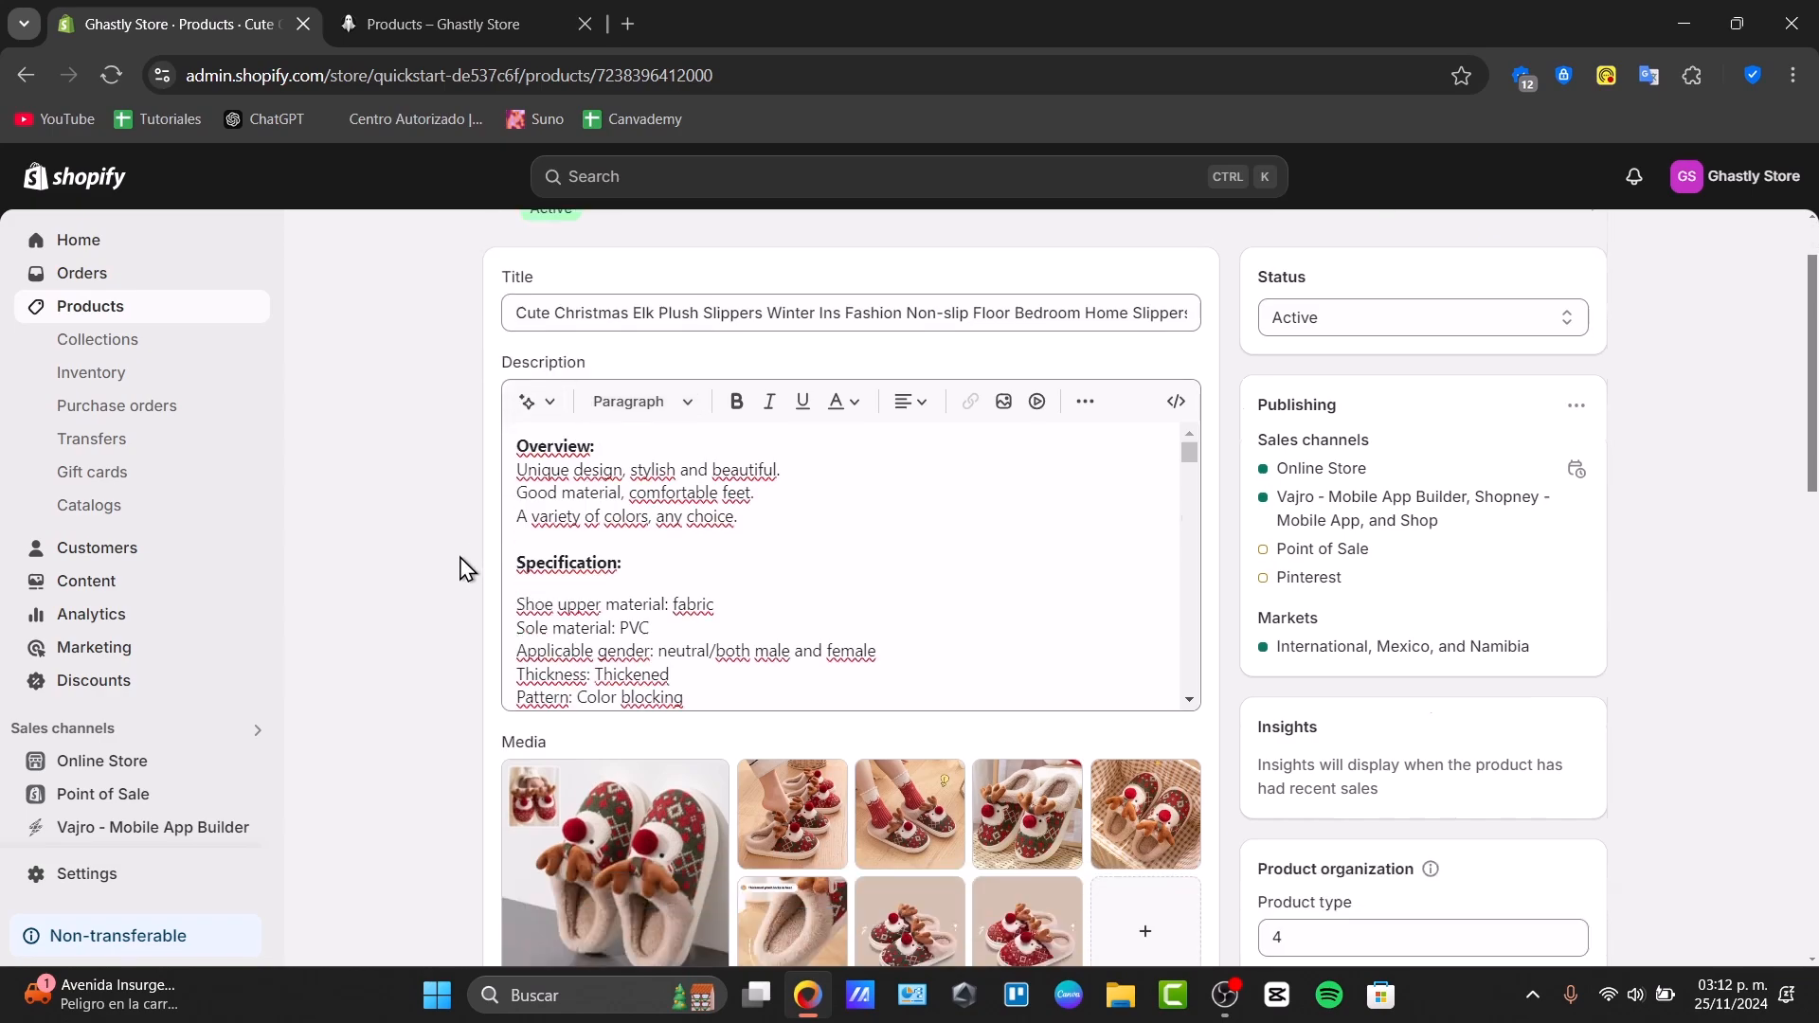
{"action": "scroll", "coordinate": [467, 568], "scroll_direction": "up", "scroll_amount": 4}
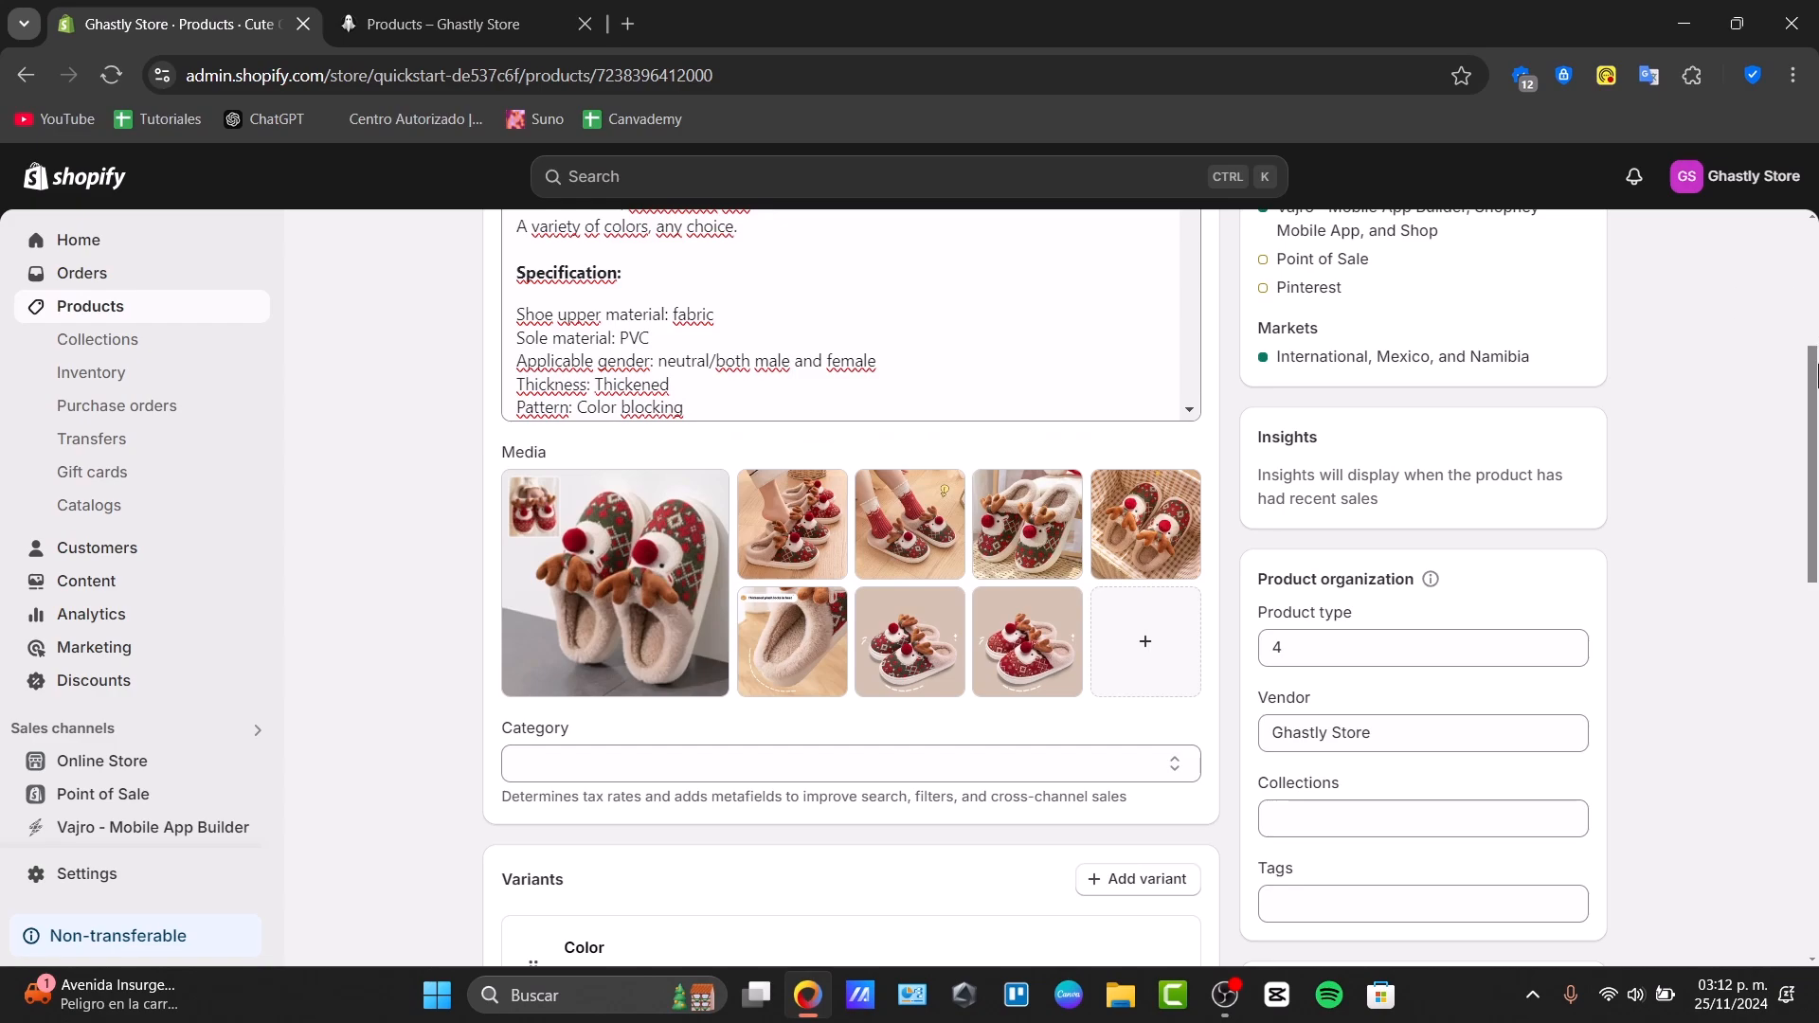
{"action": "scroll", "coordinate": [1473, 436], "scroll_direction": "down", "scroll_amount": 1}
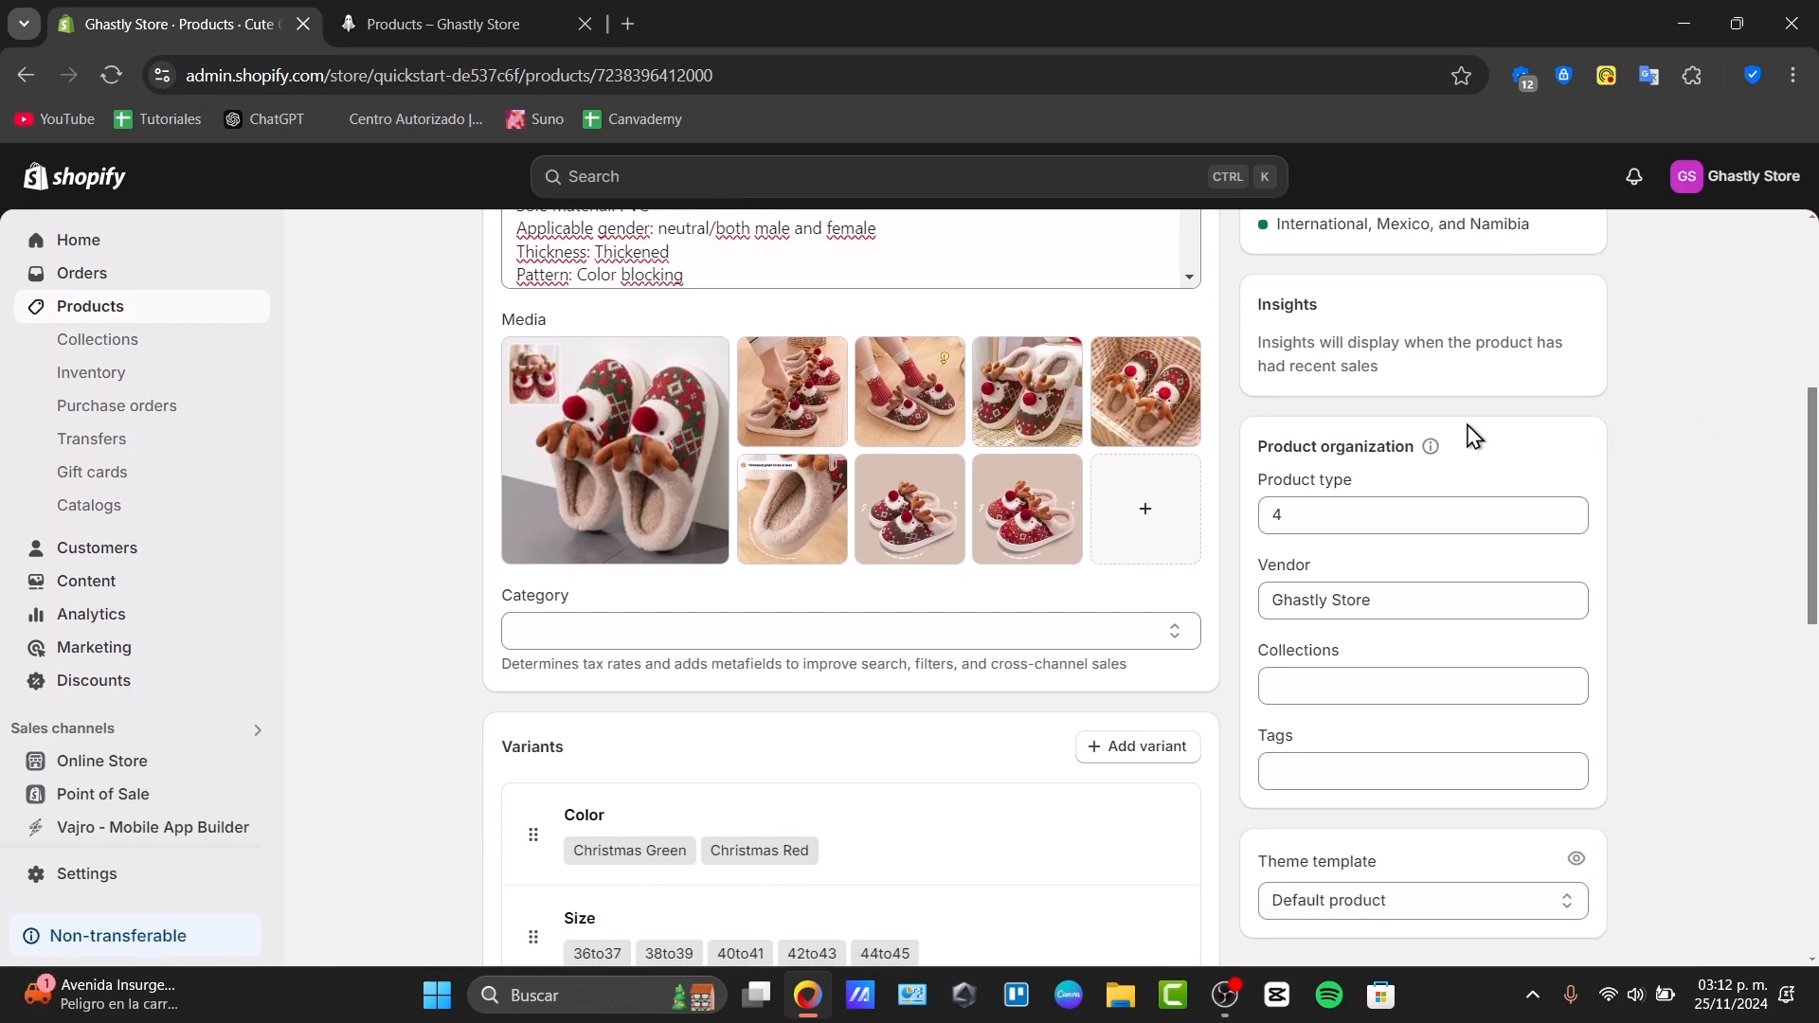
{"action": "left_click", "coordinate": [1426, 448]}
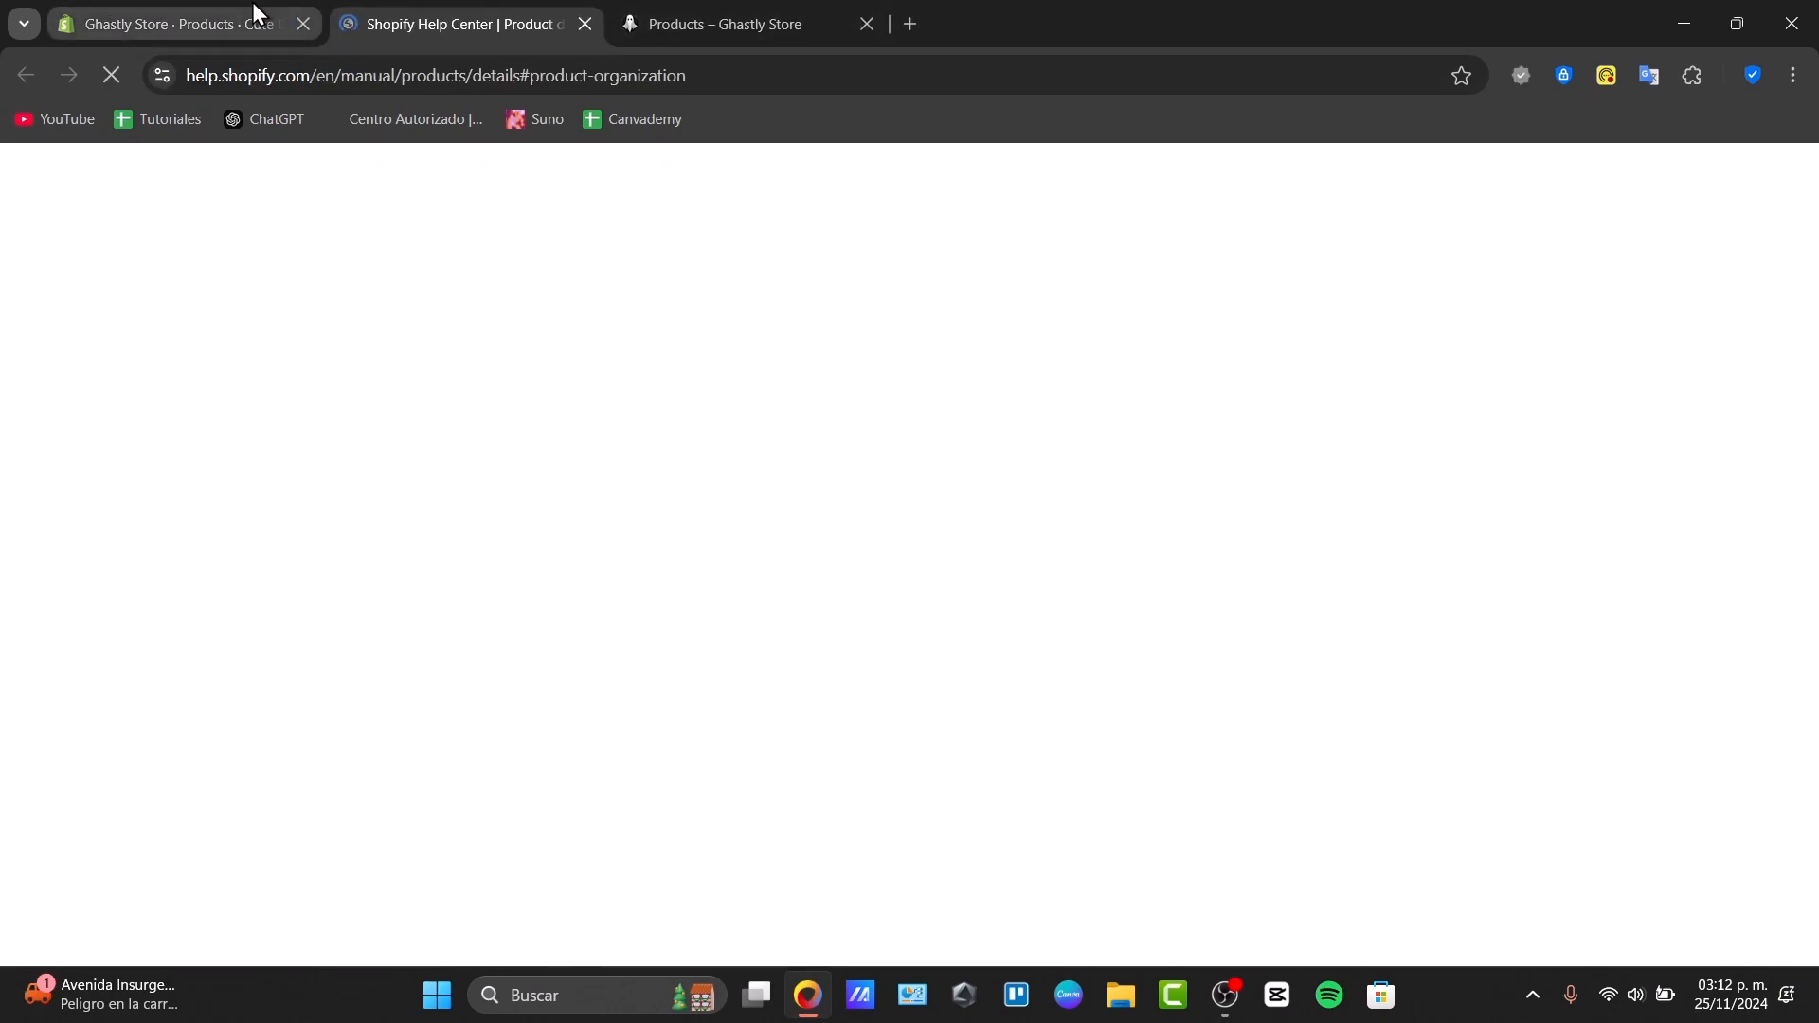
{"action": "left_click", "coordinate": [252, 2]}
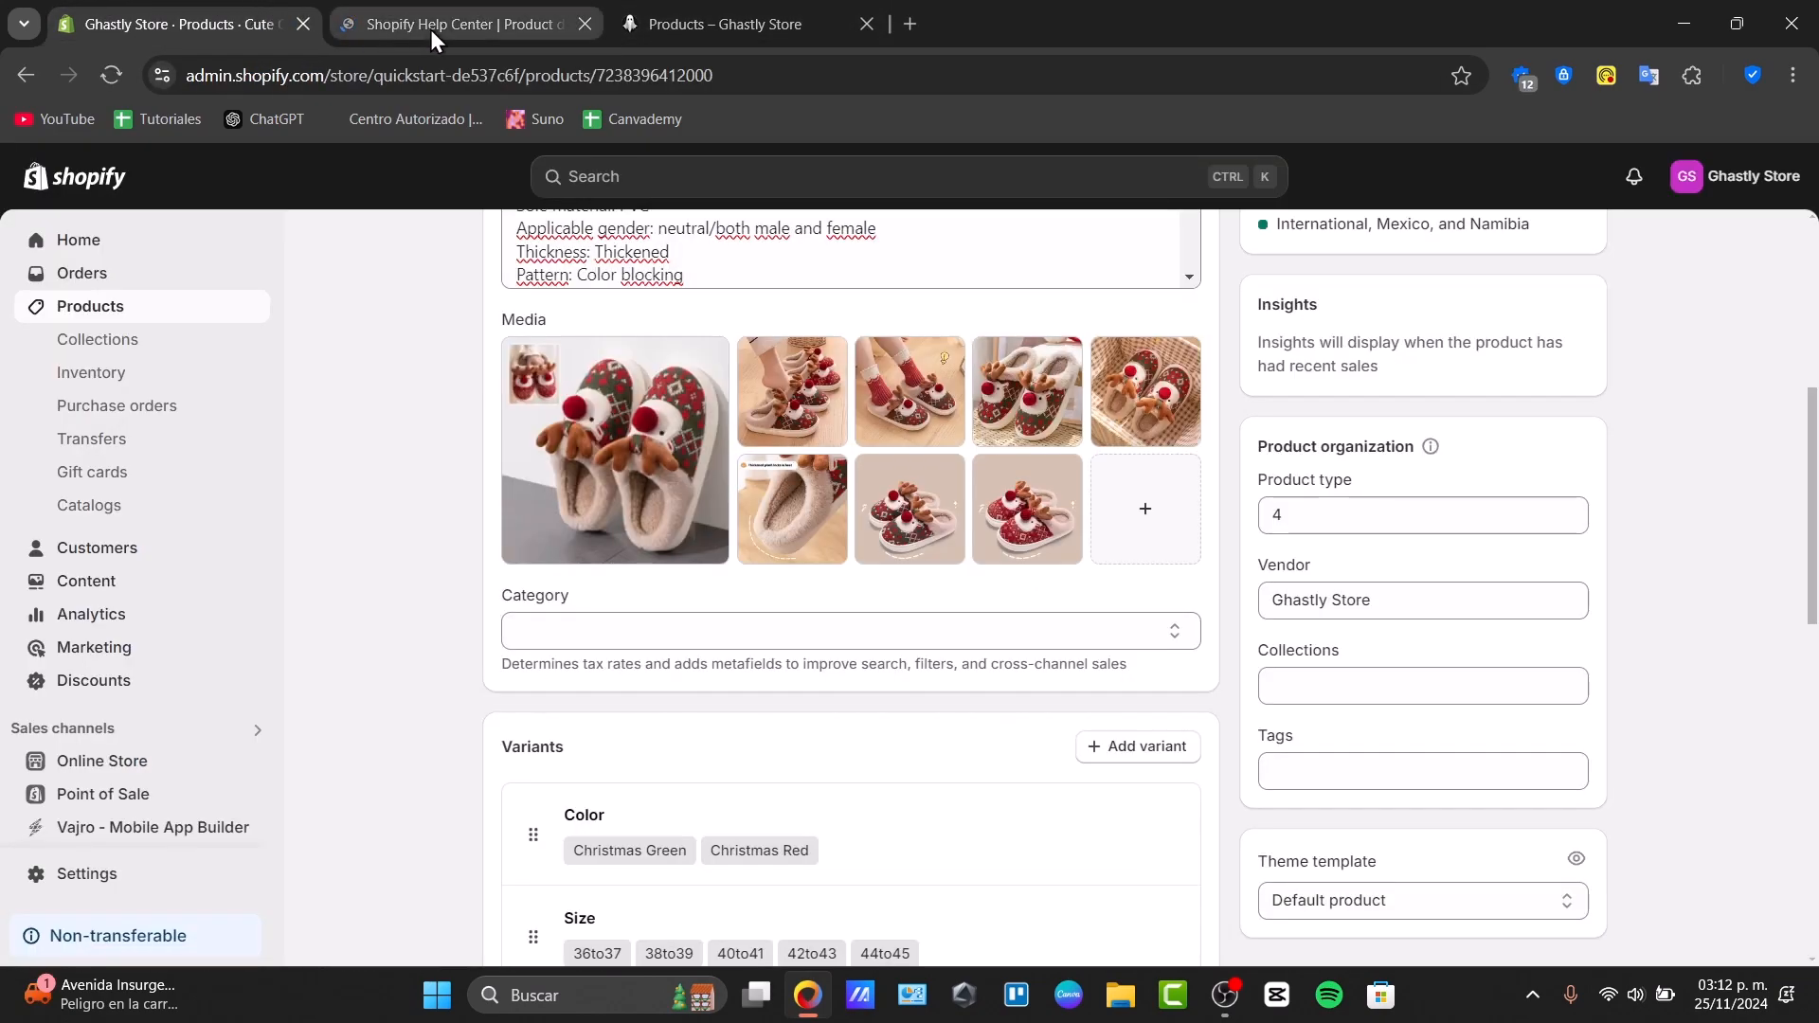
{"action": "left_click", "coordinate": [585, 23]}
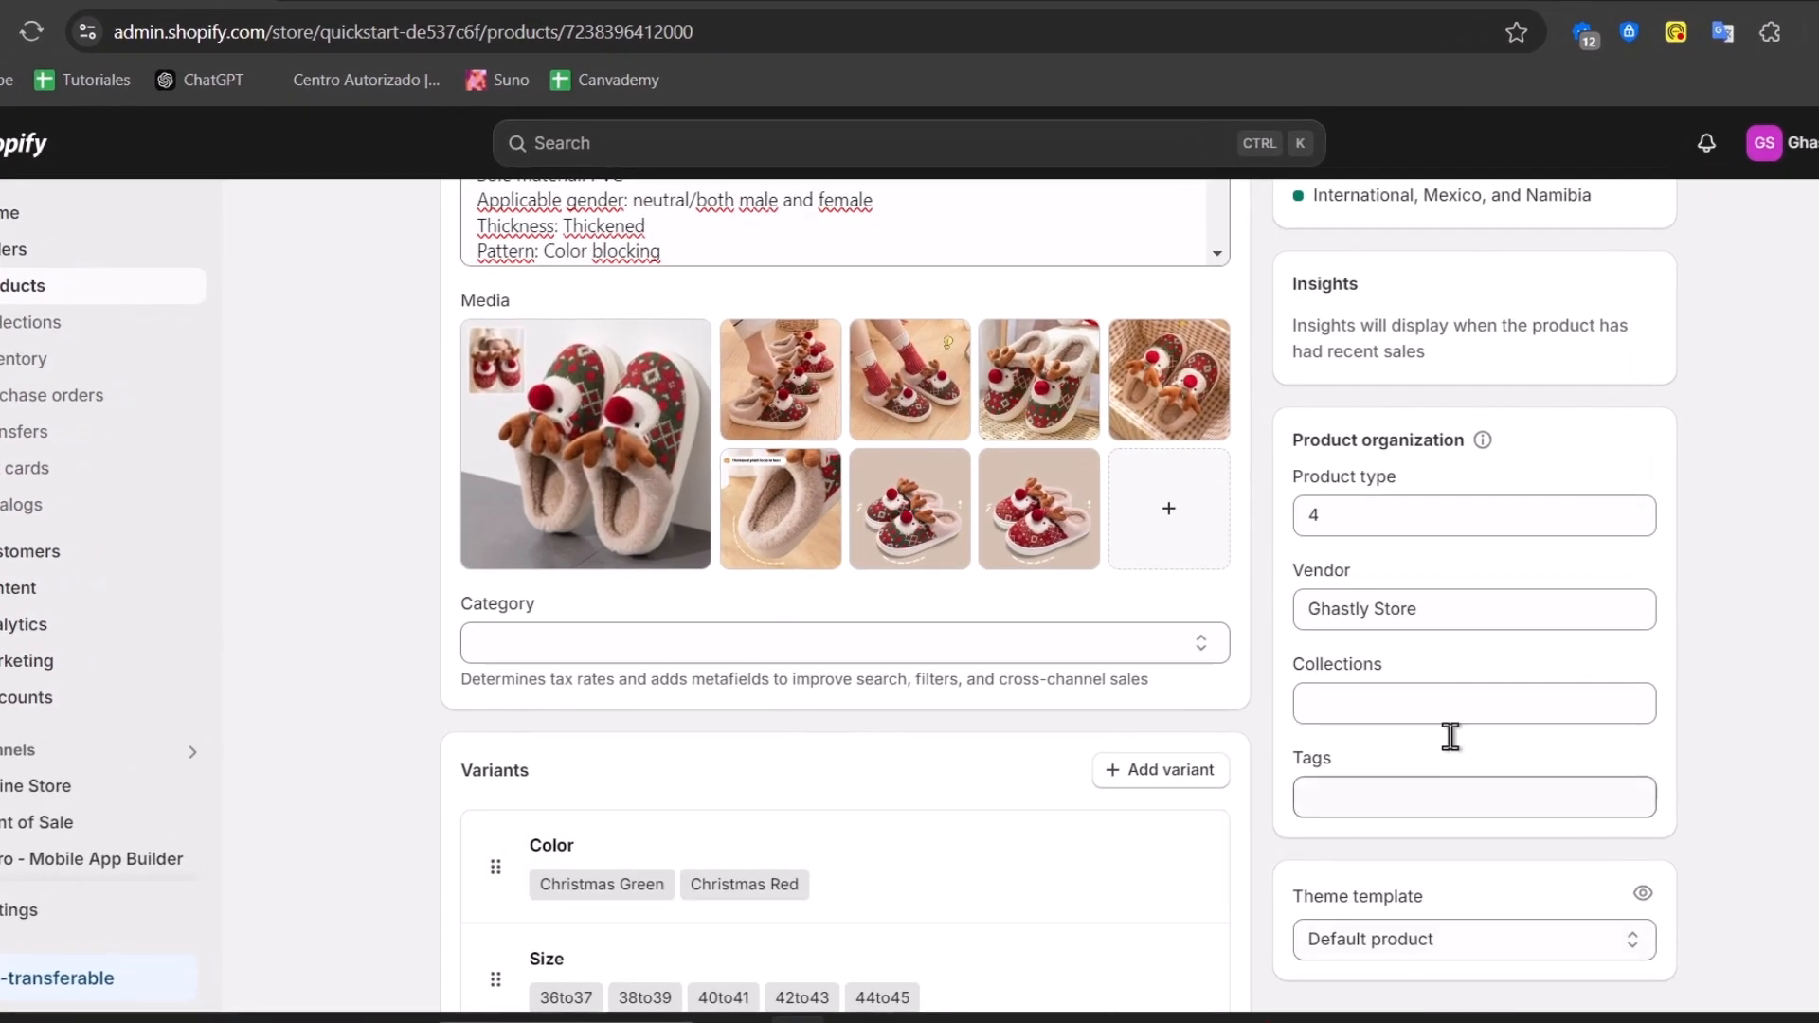
Change the product type from 4 to Slippers and review the vendor and collections fields
{"action": "left_click", "coordinate": [1380, 521]}
{"action": "key", "text": "BackSpace"}
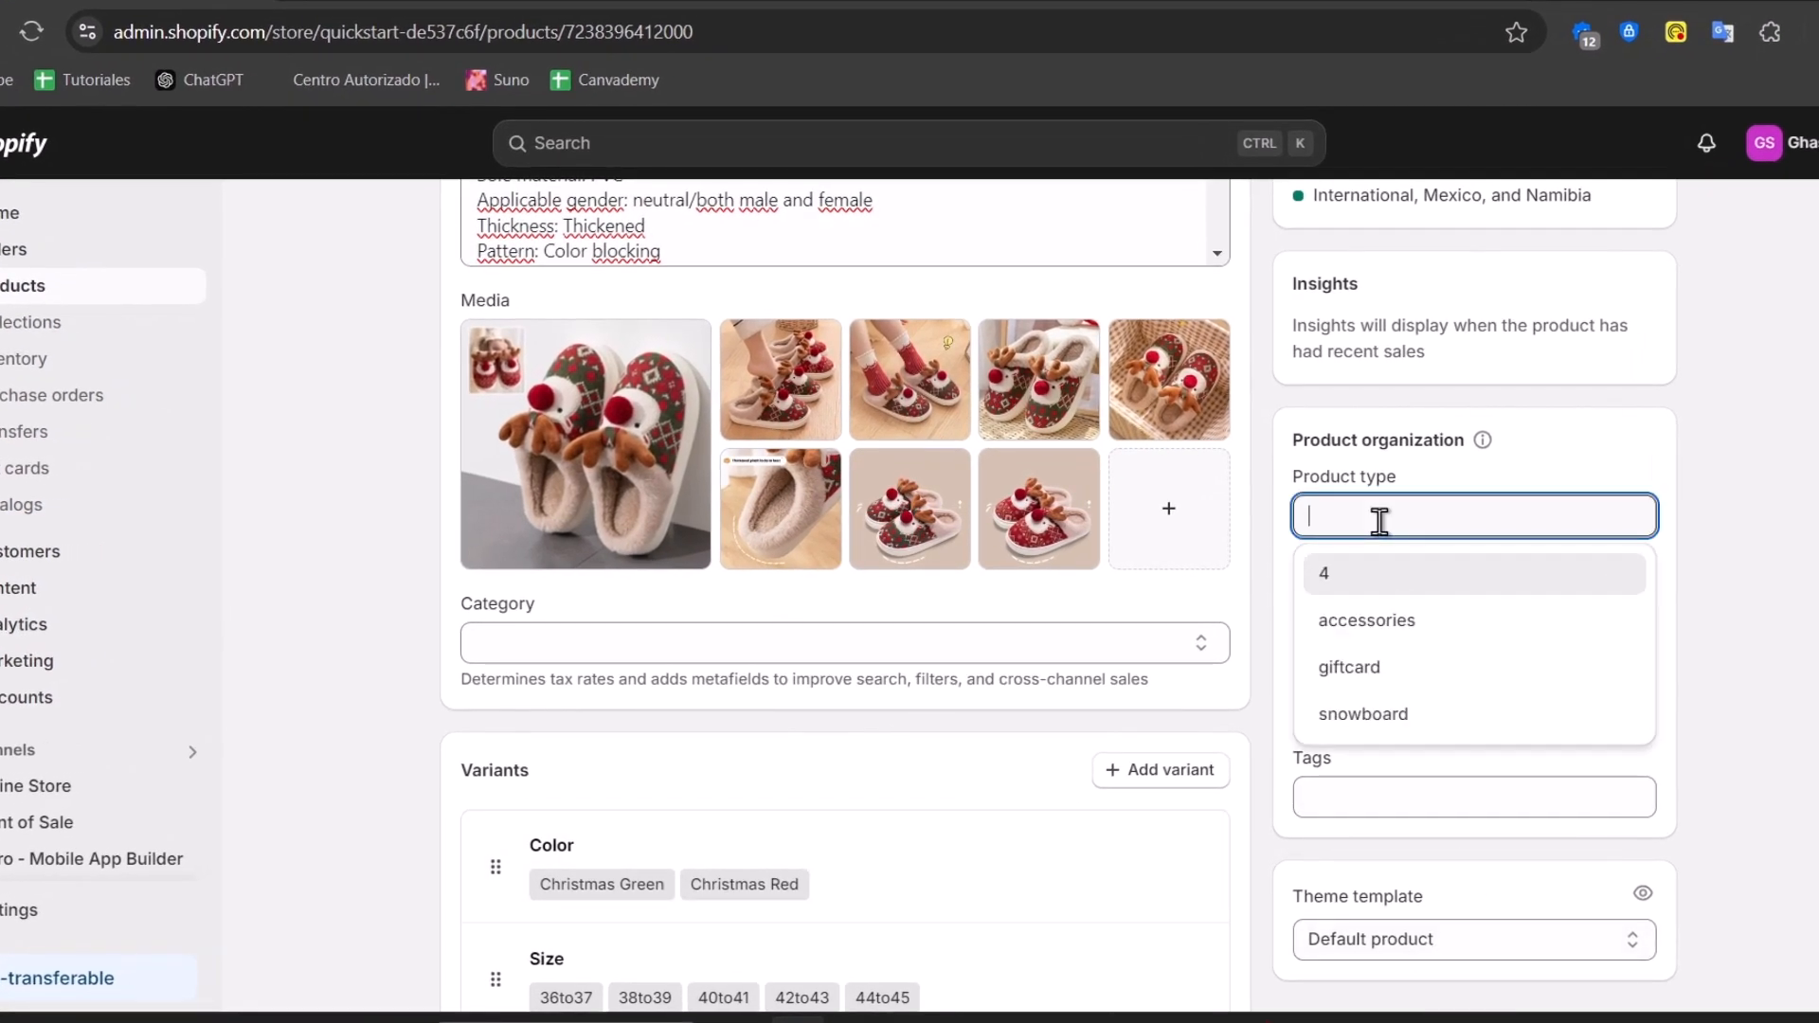
{"action": "type", "text": "Sli"}
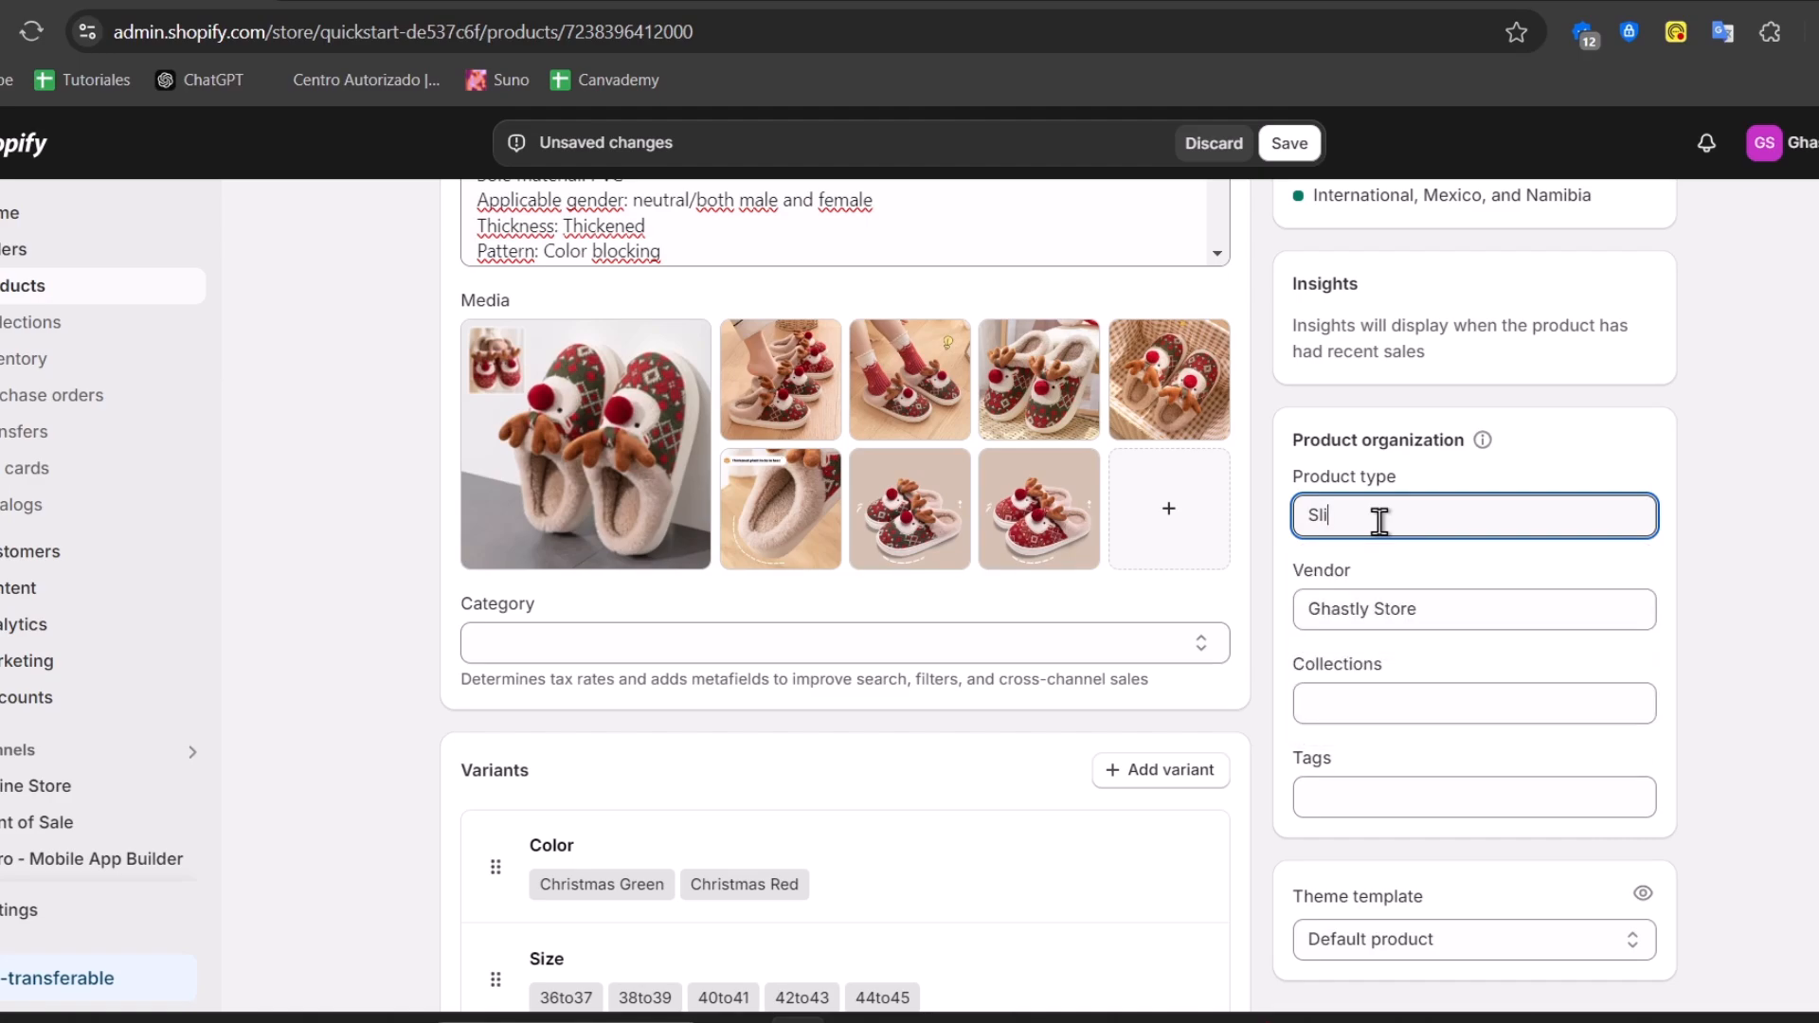
{"action": "type", "text": "ppers"}
{"action": "left_click", "coordinate": [1462, 608]}
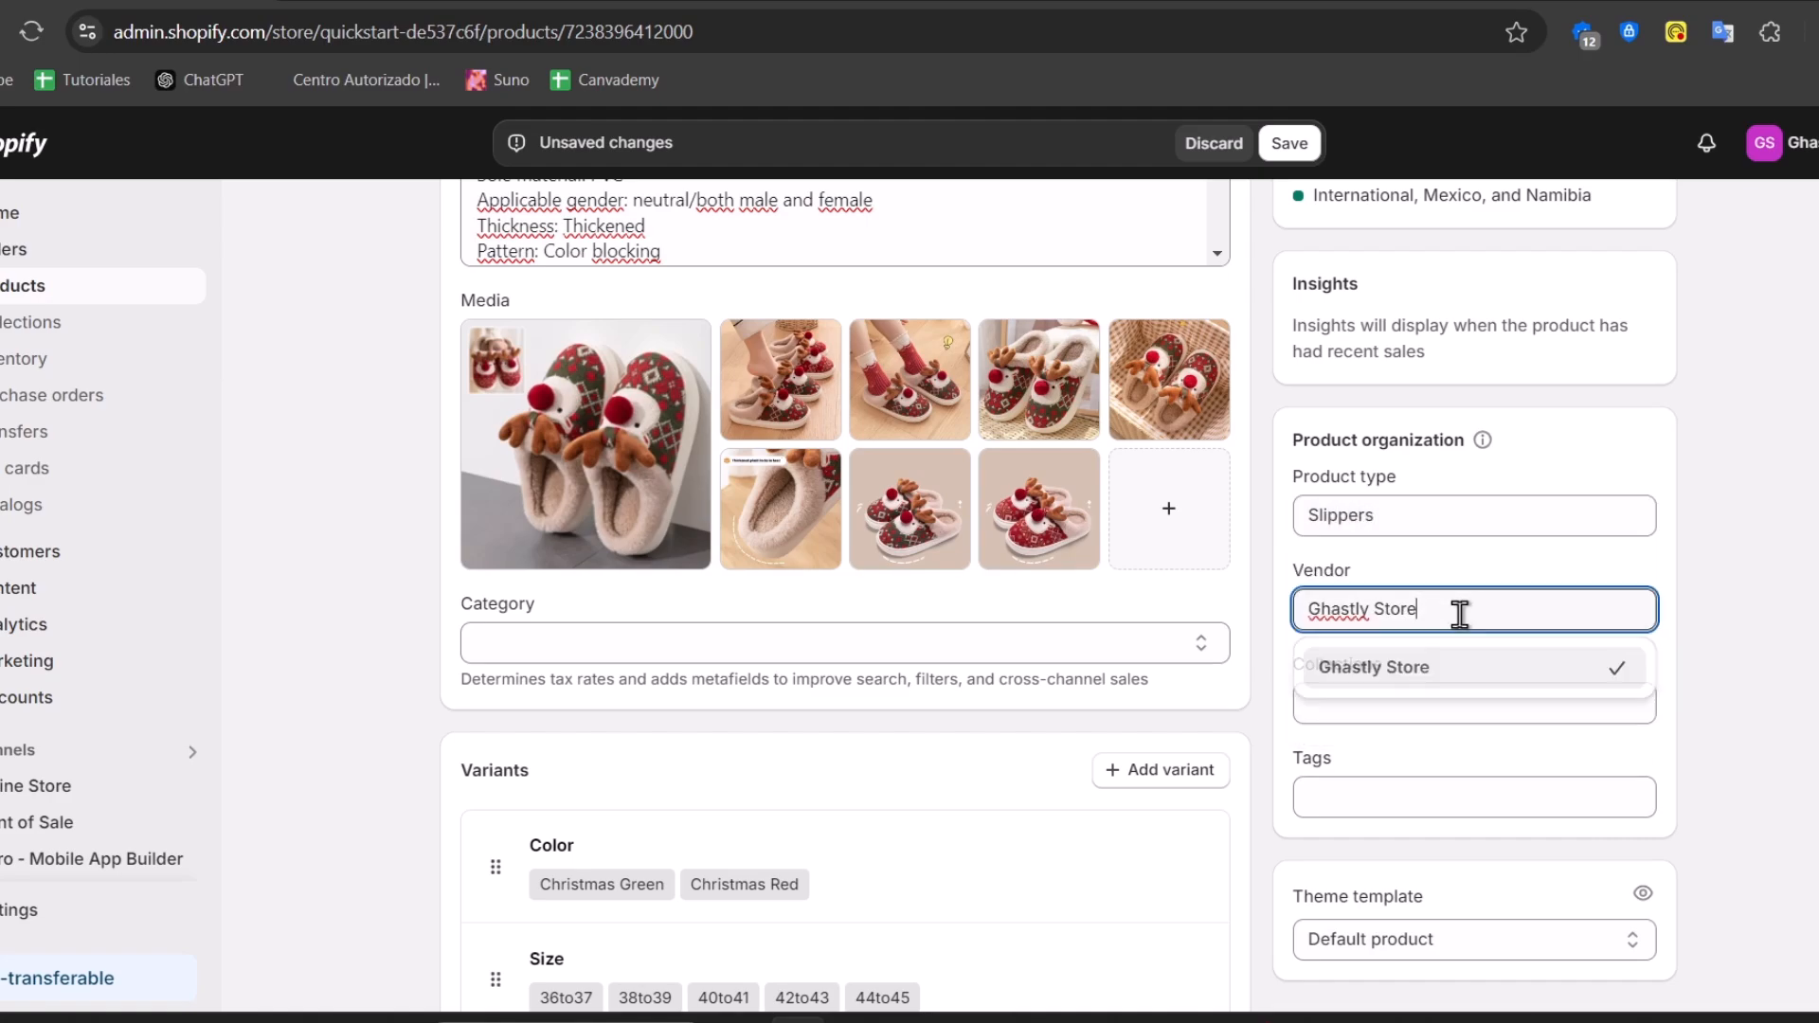
{"action": "left_click", "coordinate": [1720, 681]}
{"action": "left_click", "coordinate": [1500, 695]}
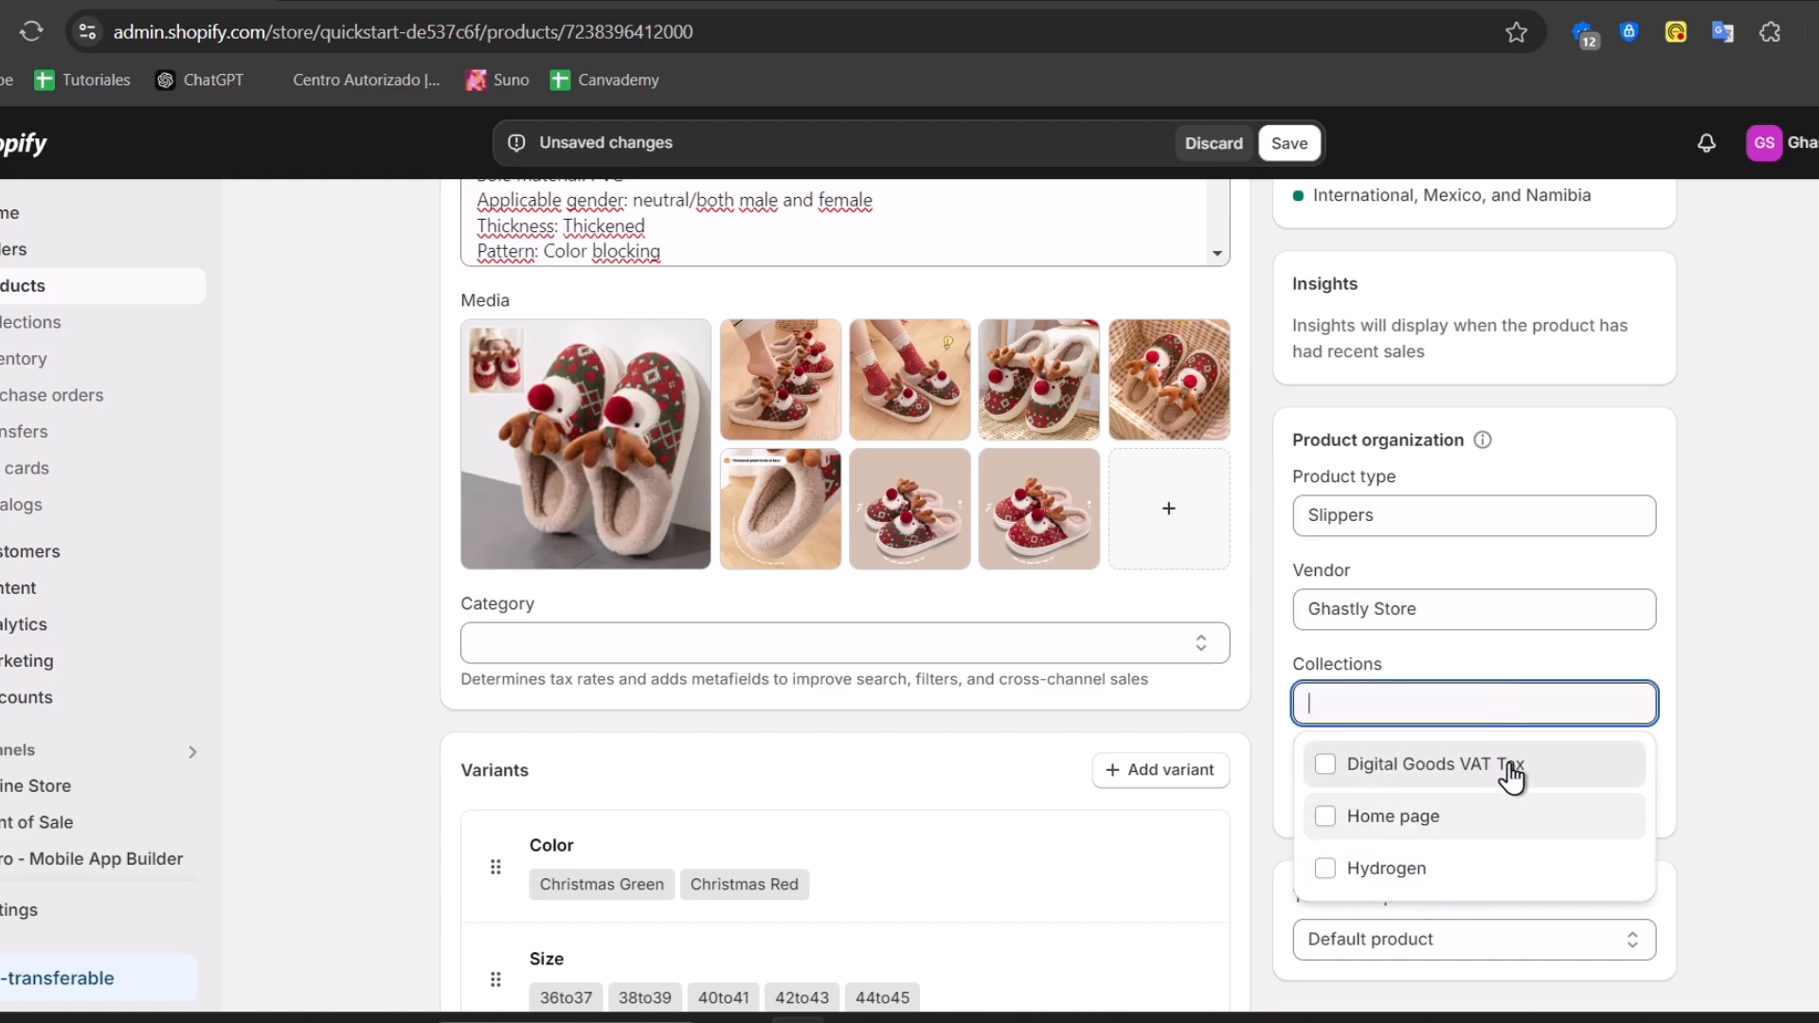
{"action": "left_click", "coordinate": [1784, 703]}
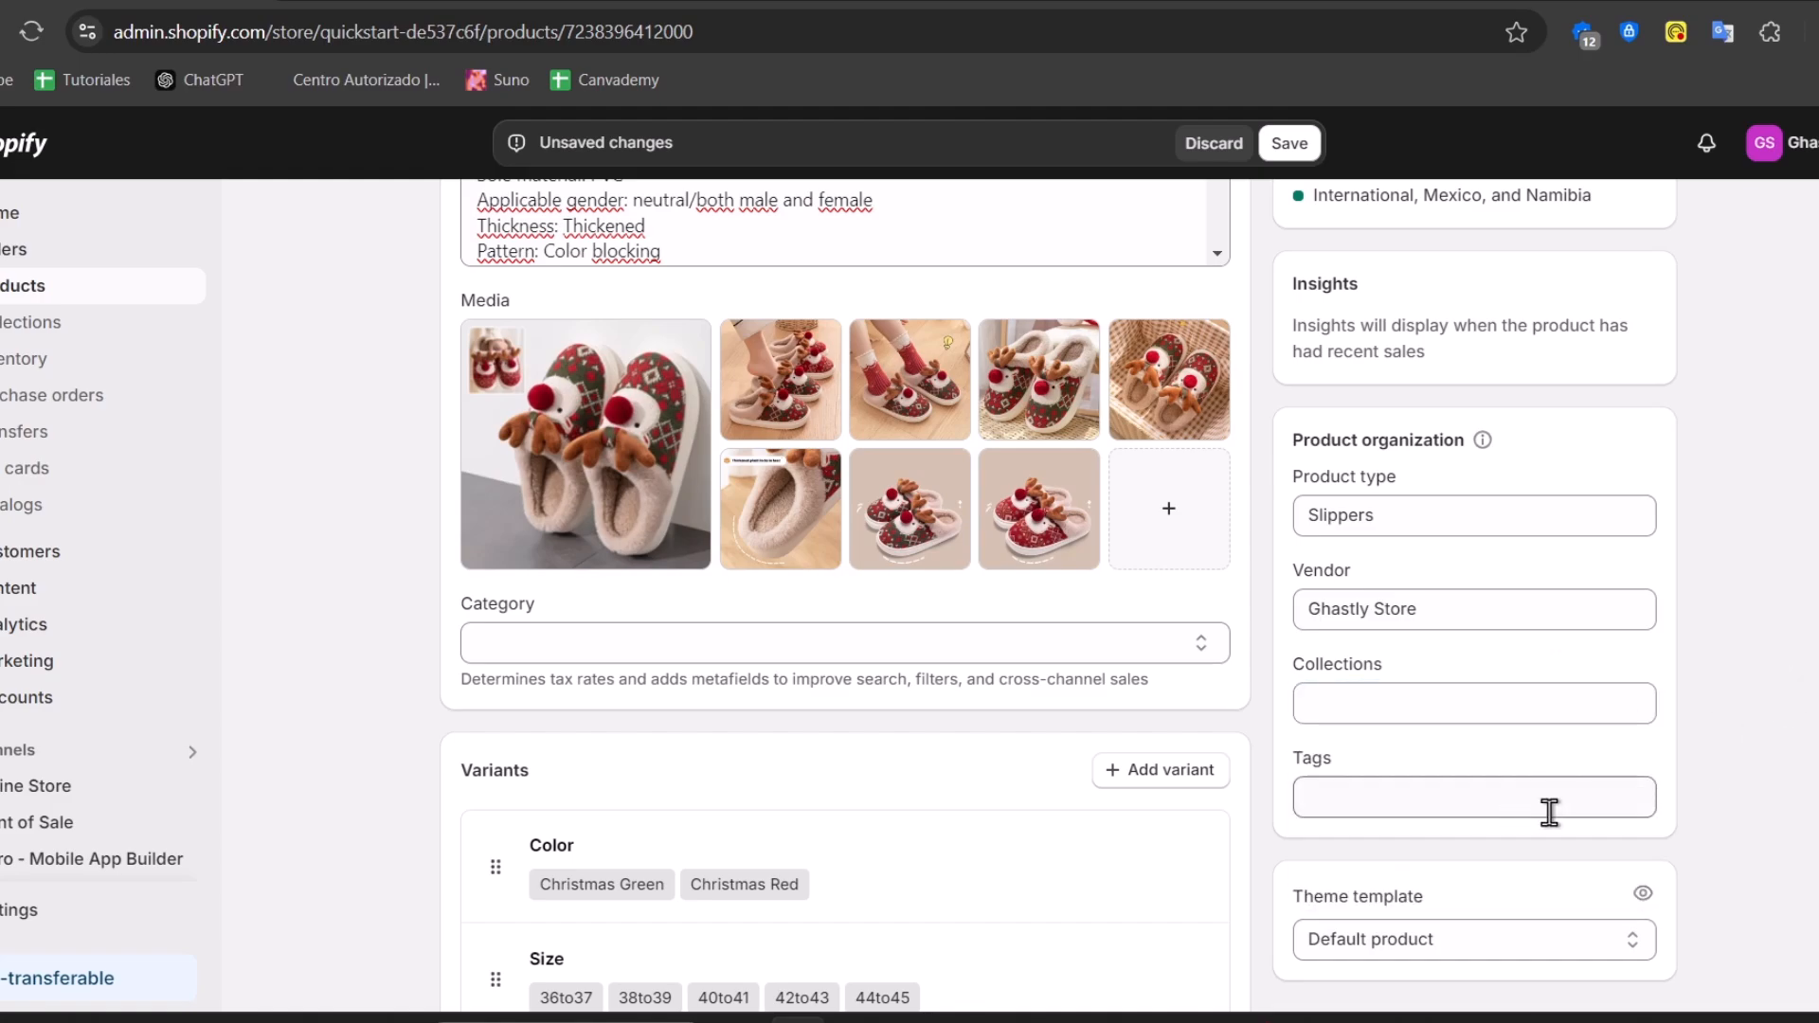
Add the tags slippers and christmas to the product and save it
{"action": "left_click", "coordinate": [1599, 782]}
{"action": "type", "text": "slippers"}
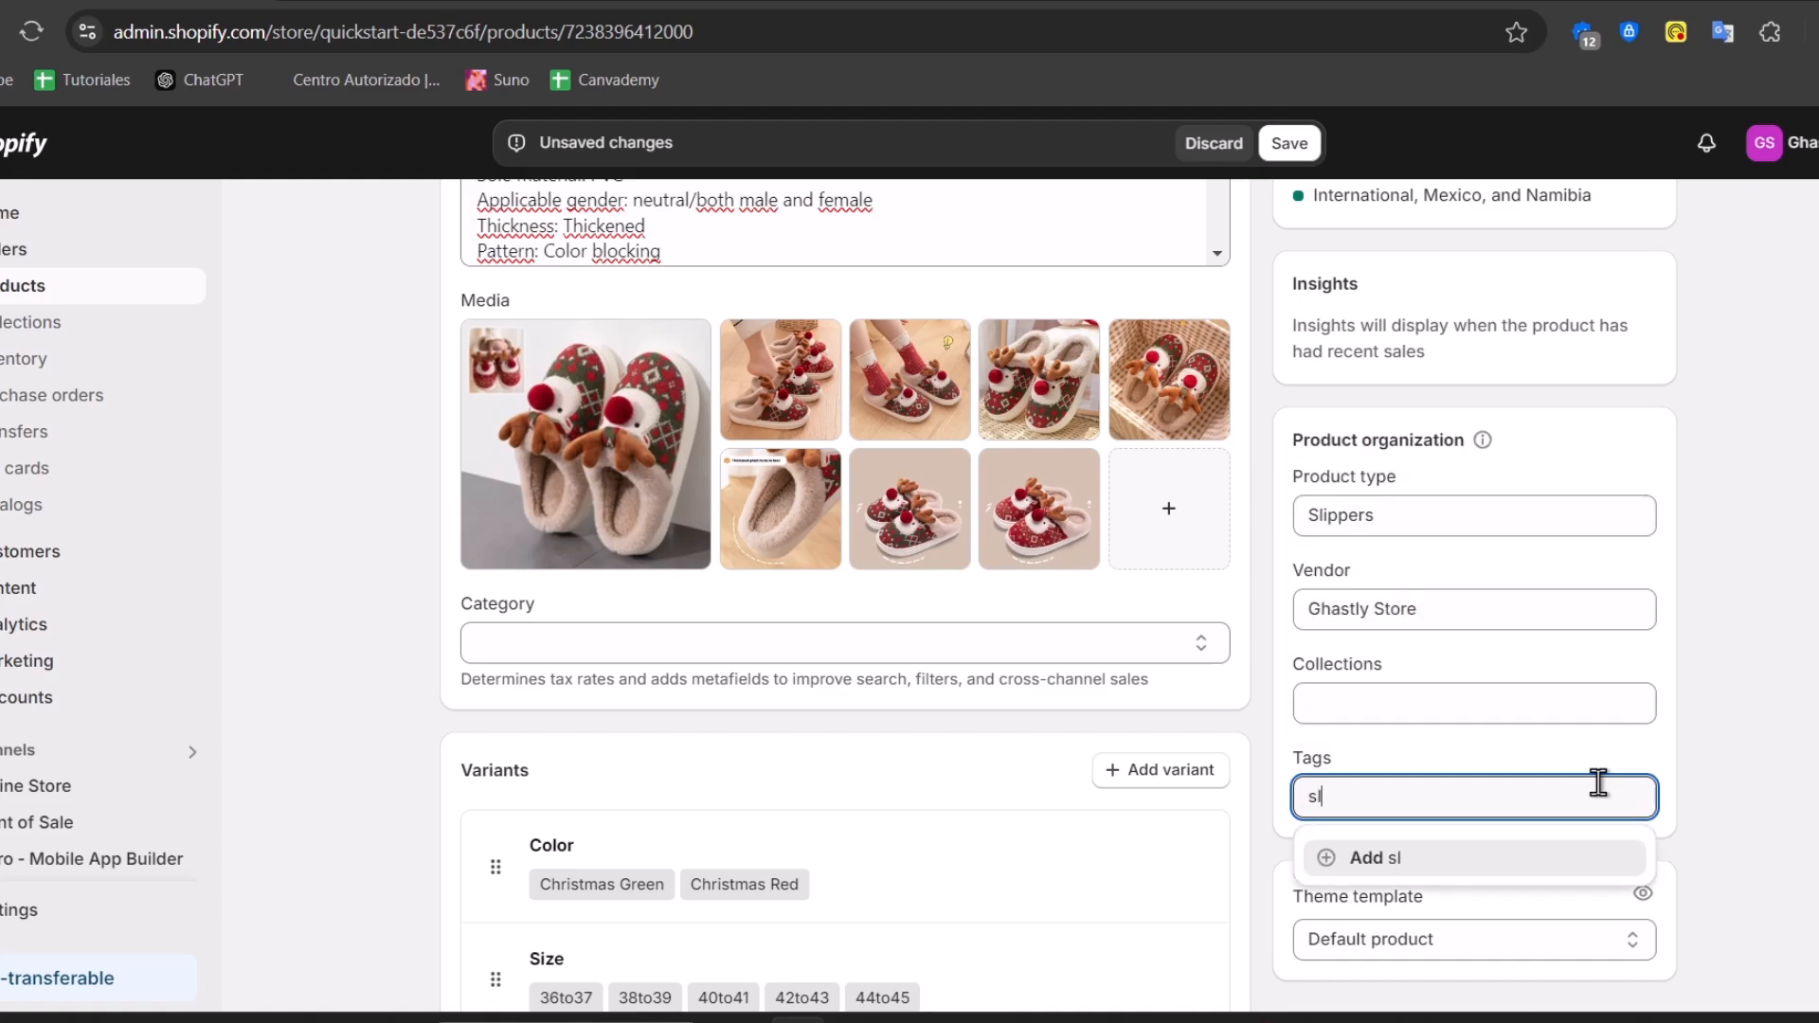
{"action": "key", "text": "Return"}
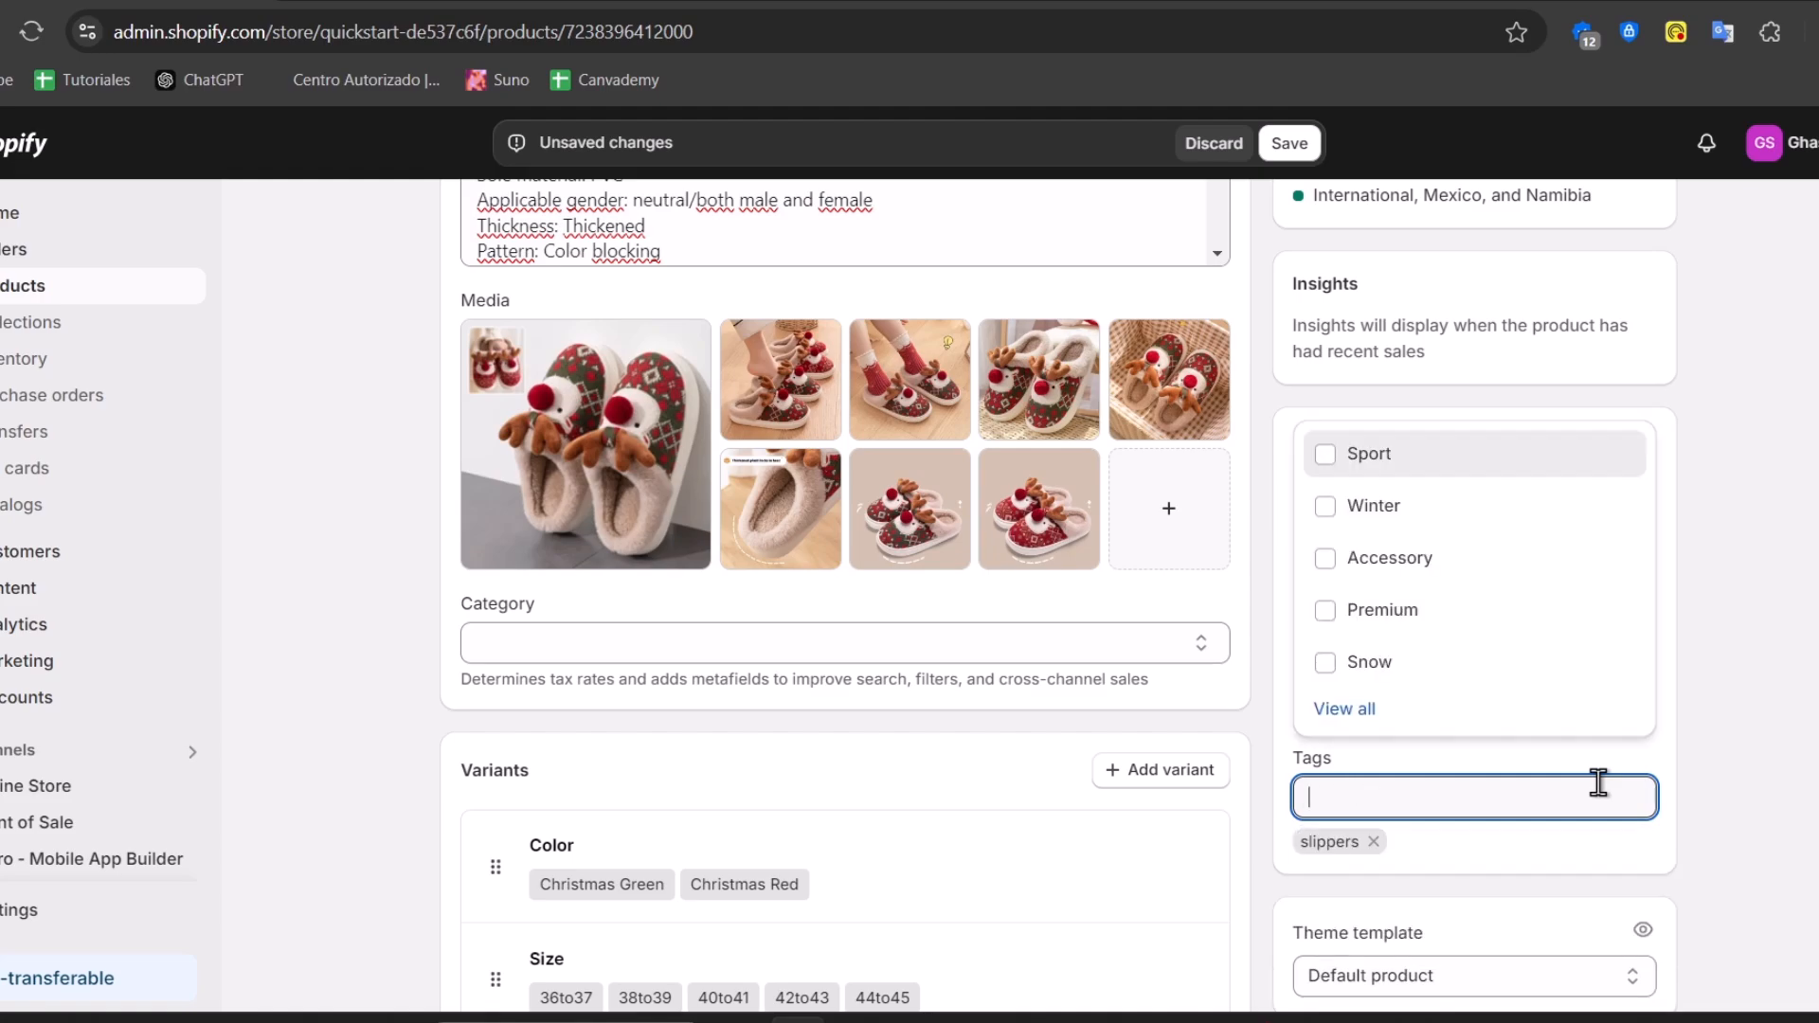
{"action": "type", "text": "christmas"}
{"action": "key", "text": "Return"}
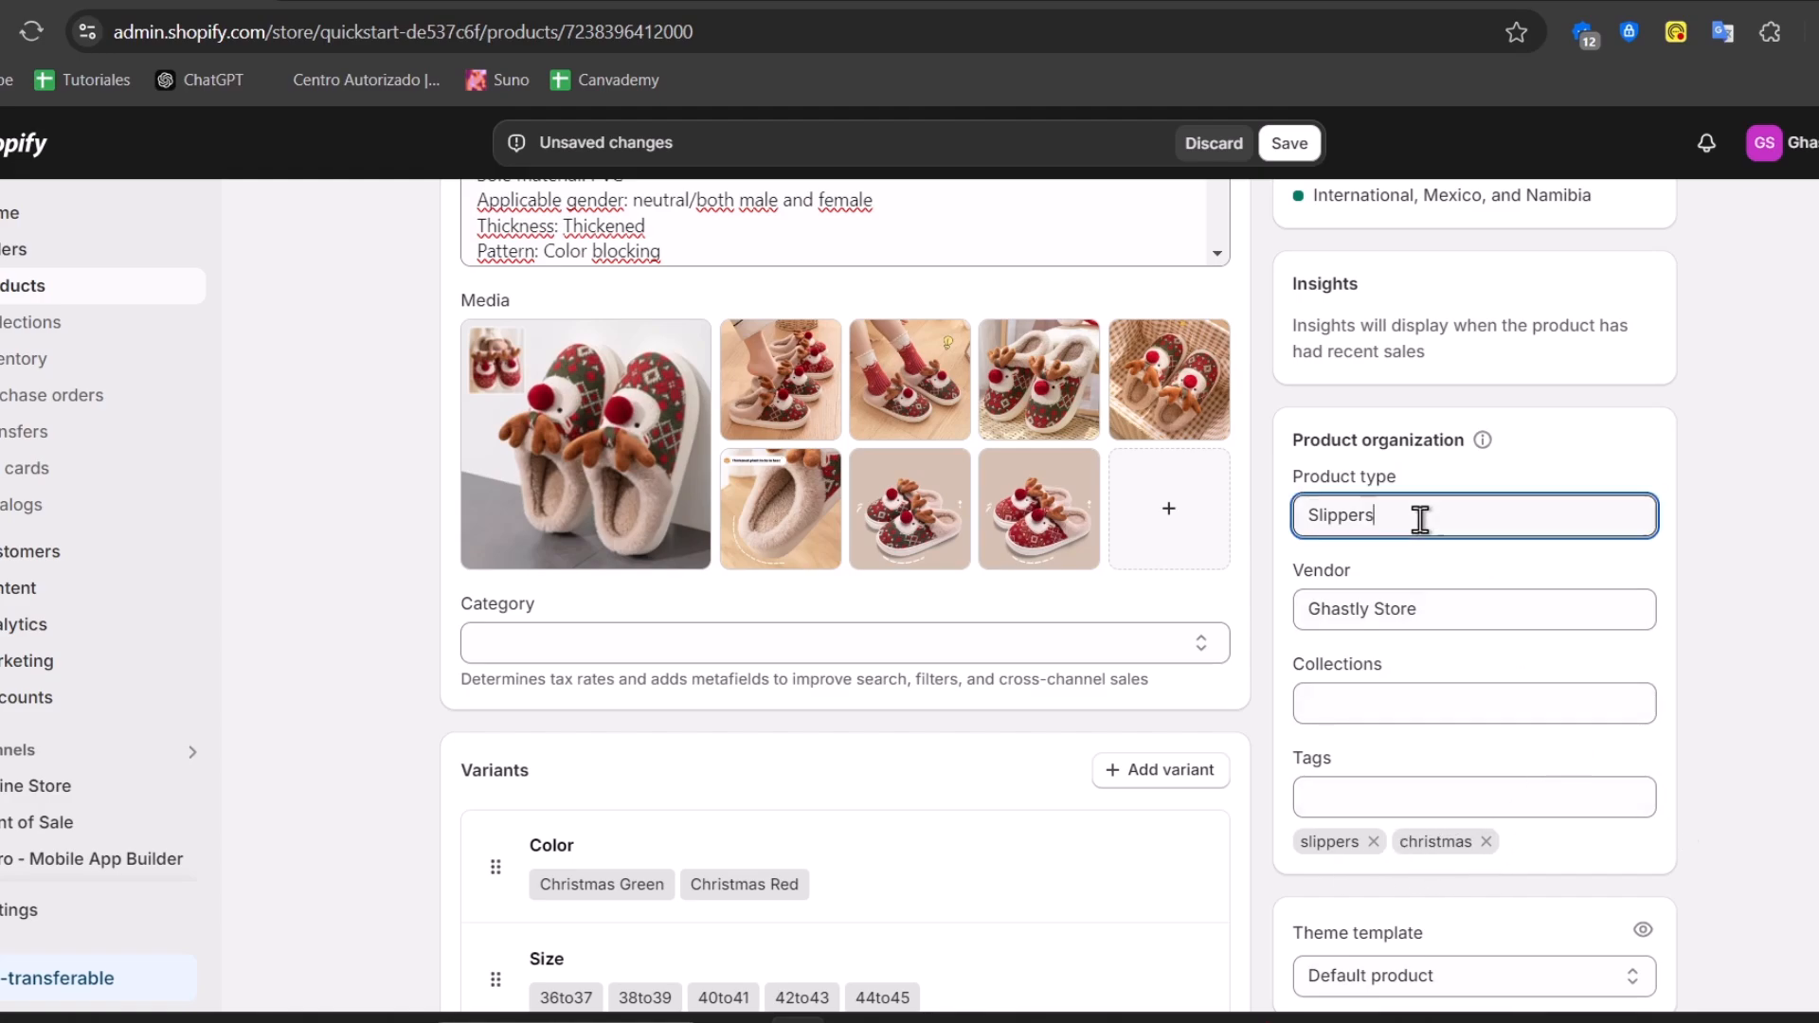
{"action": "left_click", "coordinate": [1449, 692]}
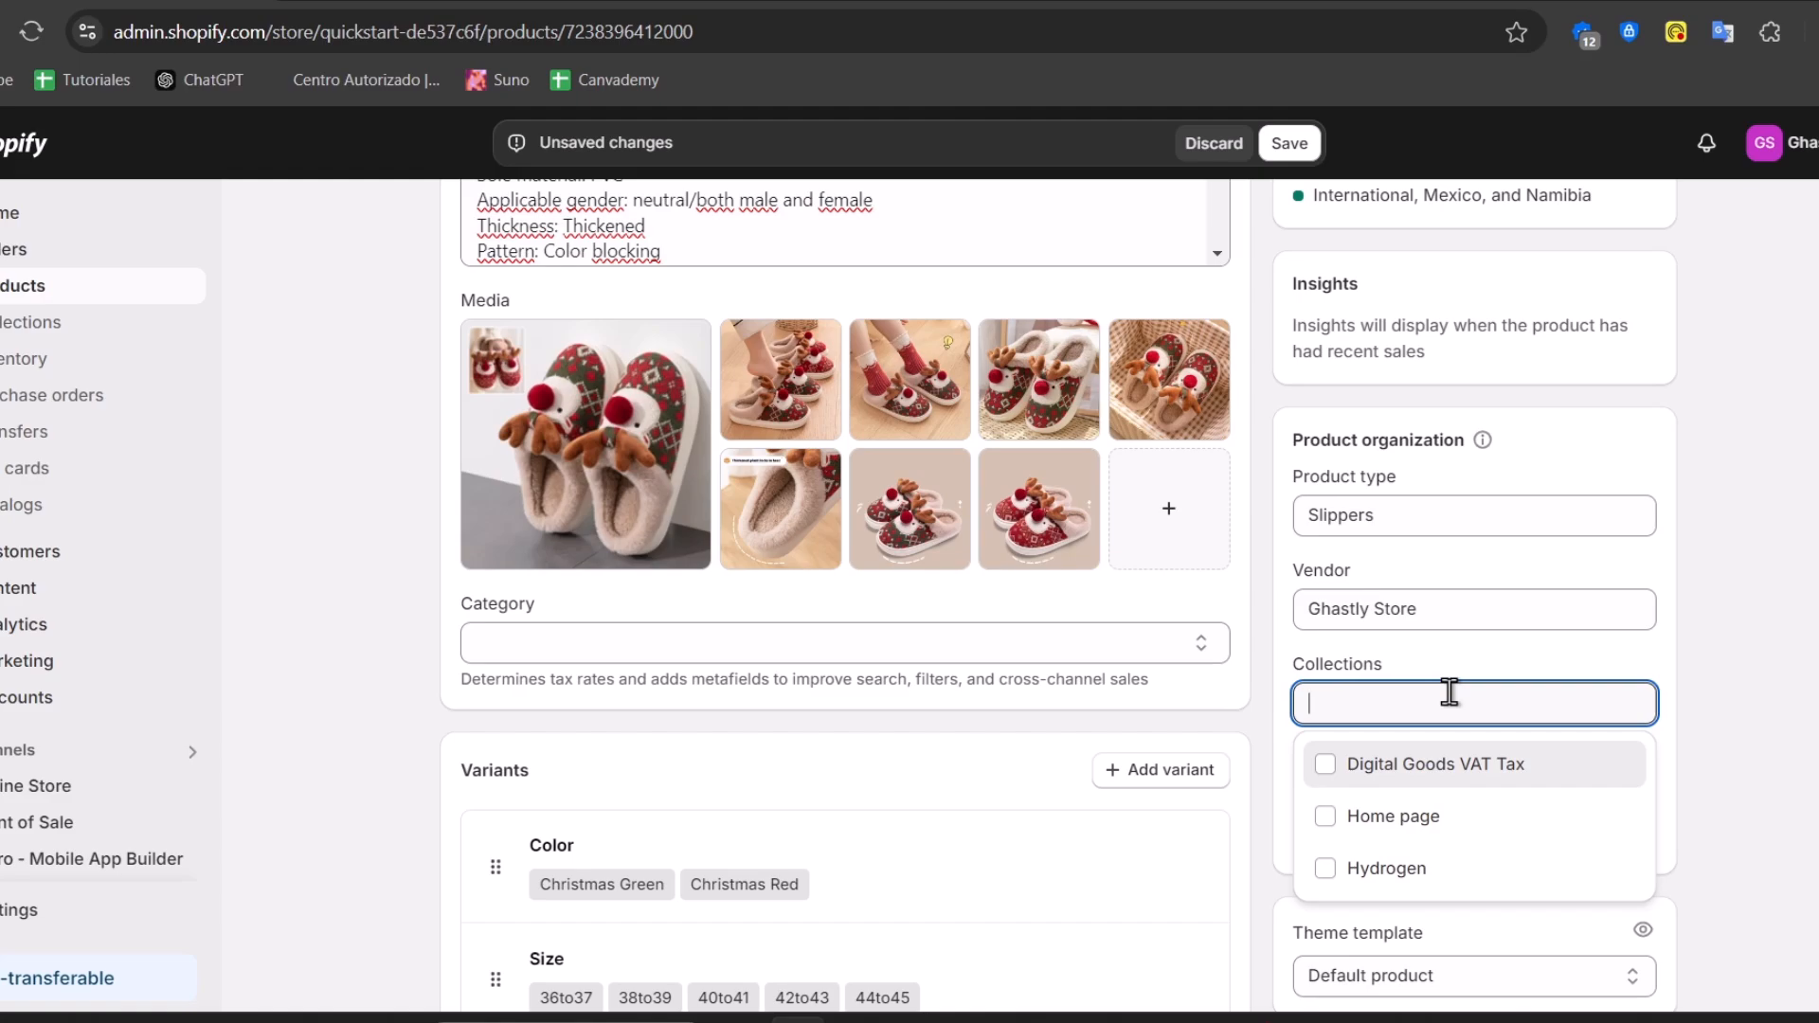
{"action": "left_click", "coordinate": [1289, 147]}
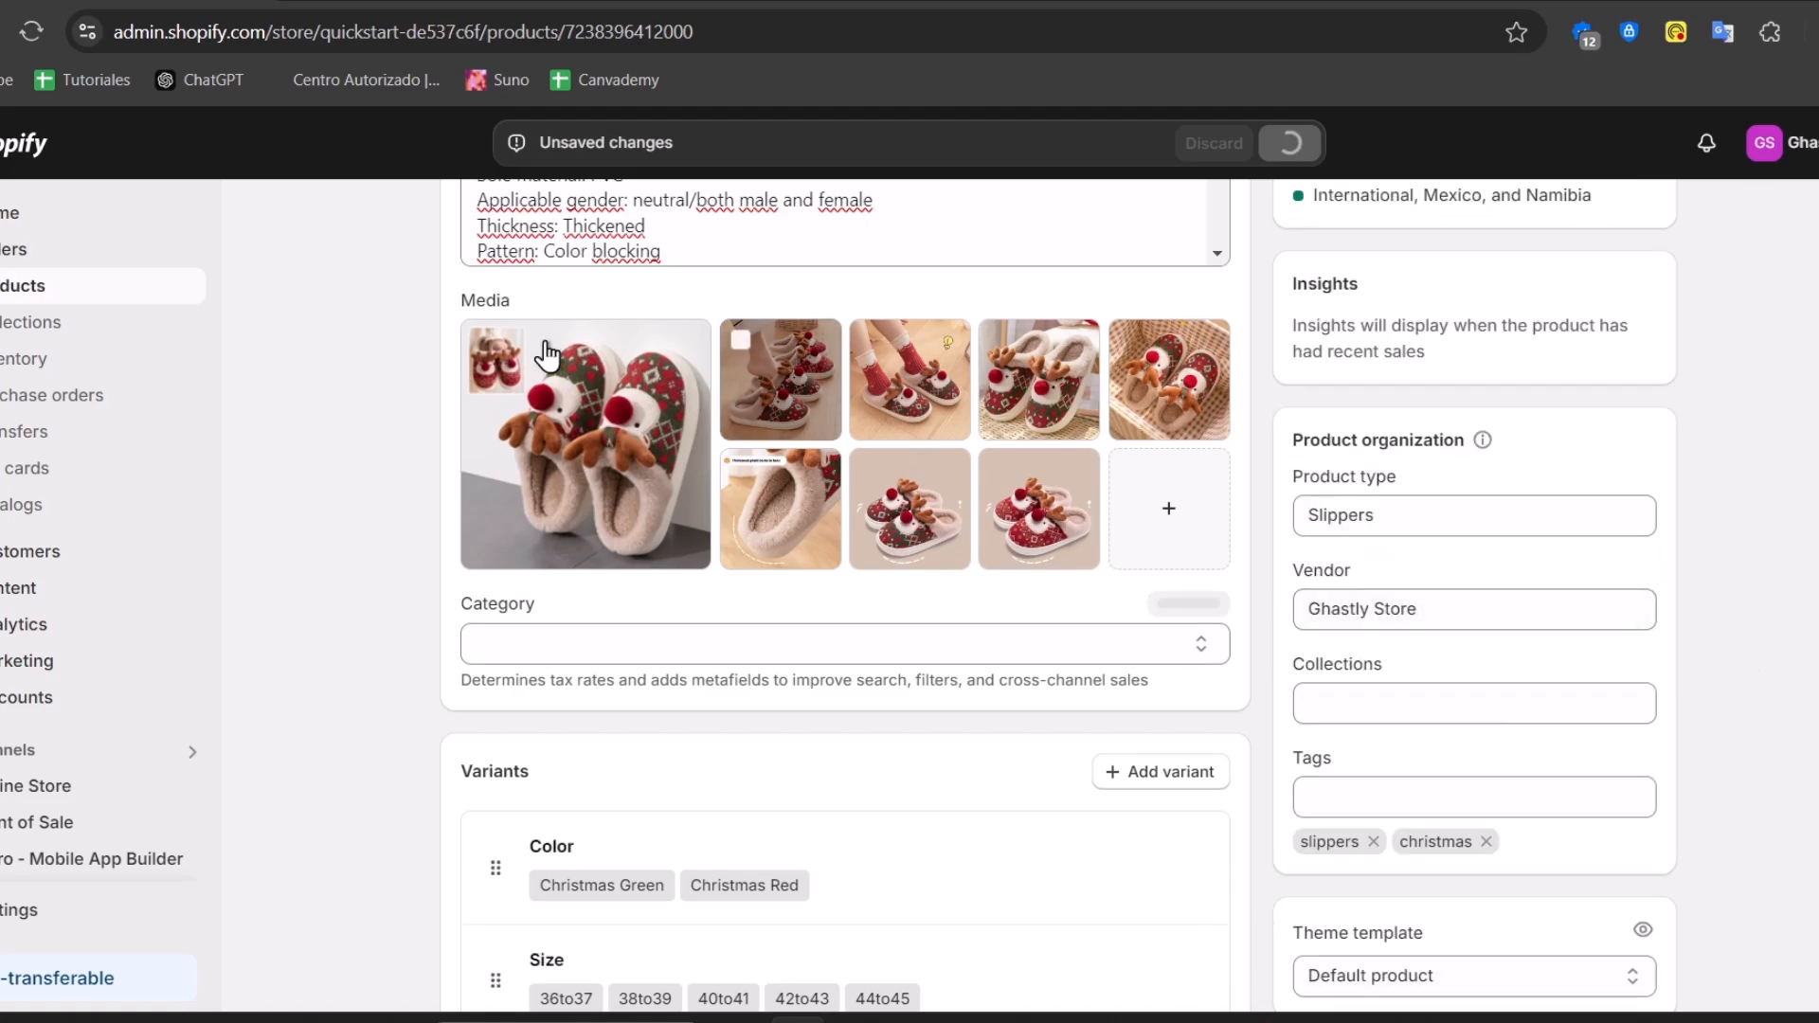
Browse the product list, then go to the Collections page
{"action": "left_click", "coordinate": [79, 286]}
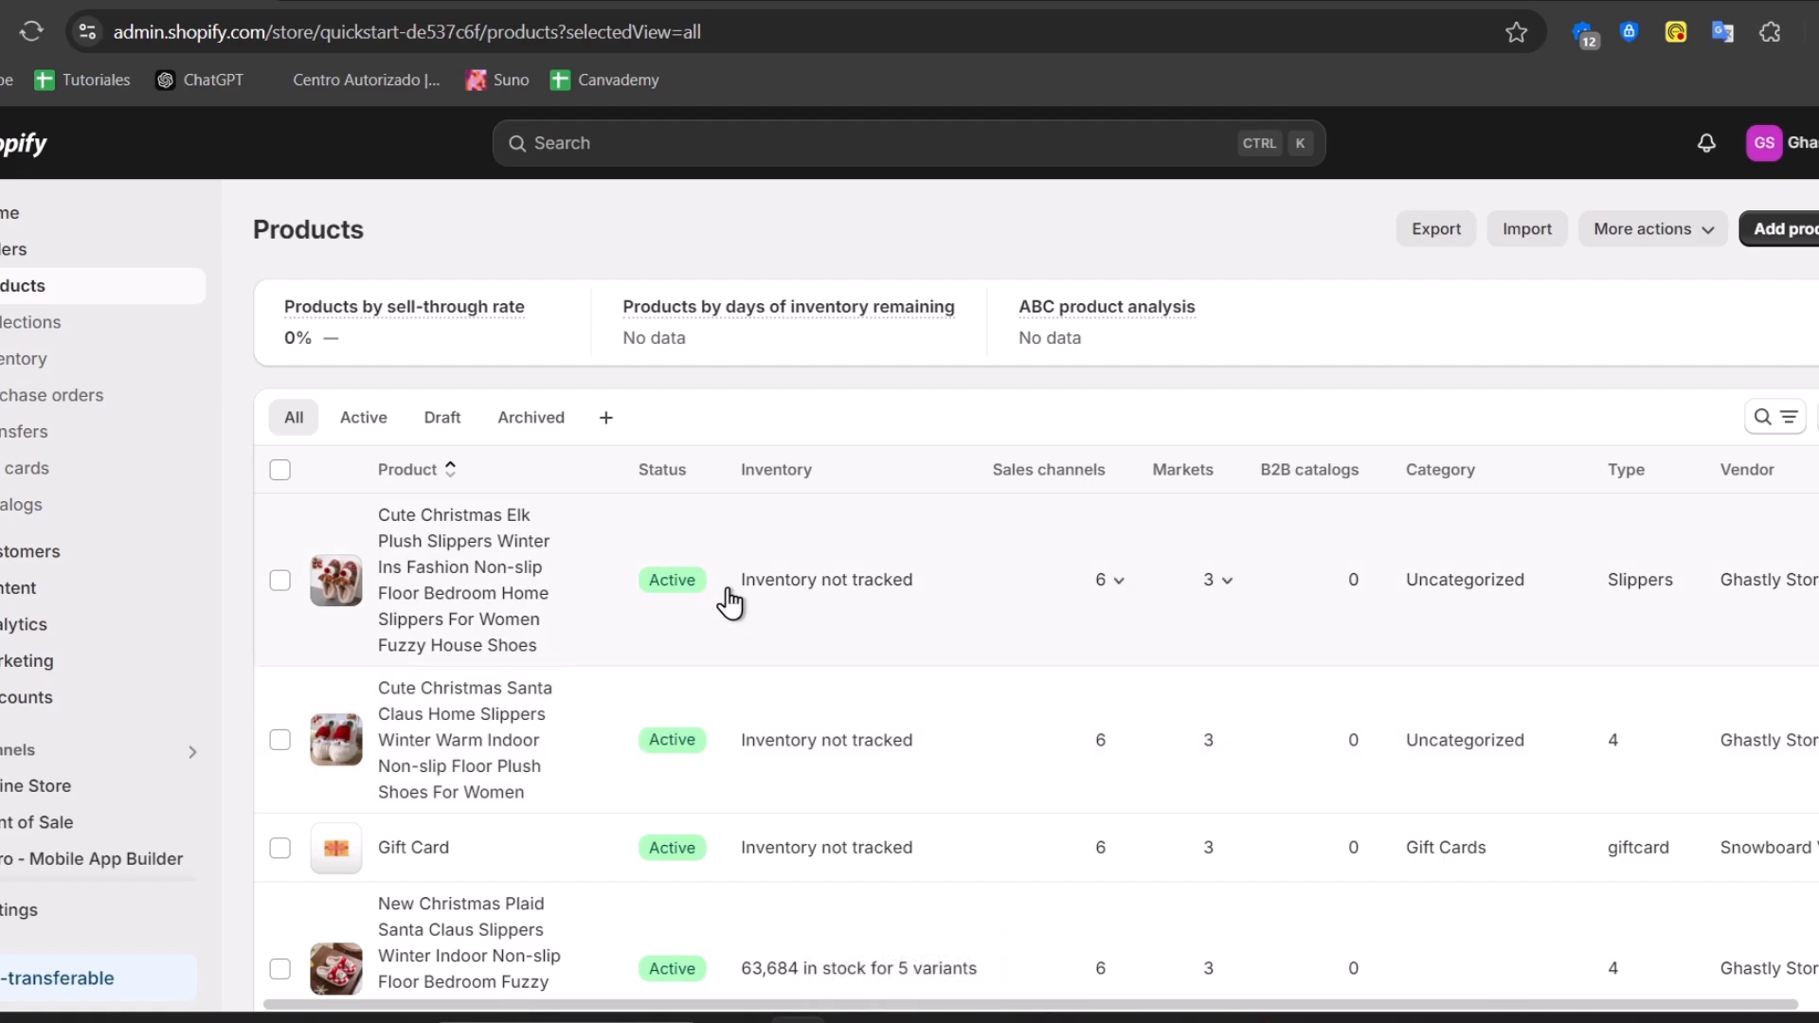
{"action": "scroll", "coordinate": [966, 682], "scroll_direction": "down", "scroll_amount": 9}
{"action": "scroll", "coordinate": [974, 684], "scroll_direction": "up", "scroll_amount": 10}
{"action": "scroll", "coordinate": [974, 684], "scroll_direction": "down", "scroll_amount": 12}
{"action": "scroll", "coordinate": [976, 684], "scroll_direction": "up", "scroll_amount": 9}
{"action": "scroll", "coordinate": [977, 684], "scroll_direction": "up", "scroll_amount": 4}
{"action": "scroll", "coordinate": [977, 684], "scroll_direction": "down", "scroll_amount": 10}
{"action": "scroll", "coordinate": [977, 684], "scroll_direction": "up", "scroll_amount": 10}
{"action": "scroll", "coordinate": [977, 685], "scroll_direction": "down", "scroll_amount": 10}
{"action": "scroll", "coordinate": [977, 684], "scroll_direction": "up", "scroll_amount": 10}
{"action": "left_click", "coordinate": [36, 322]}
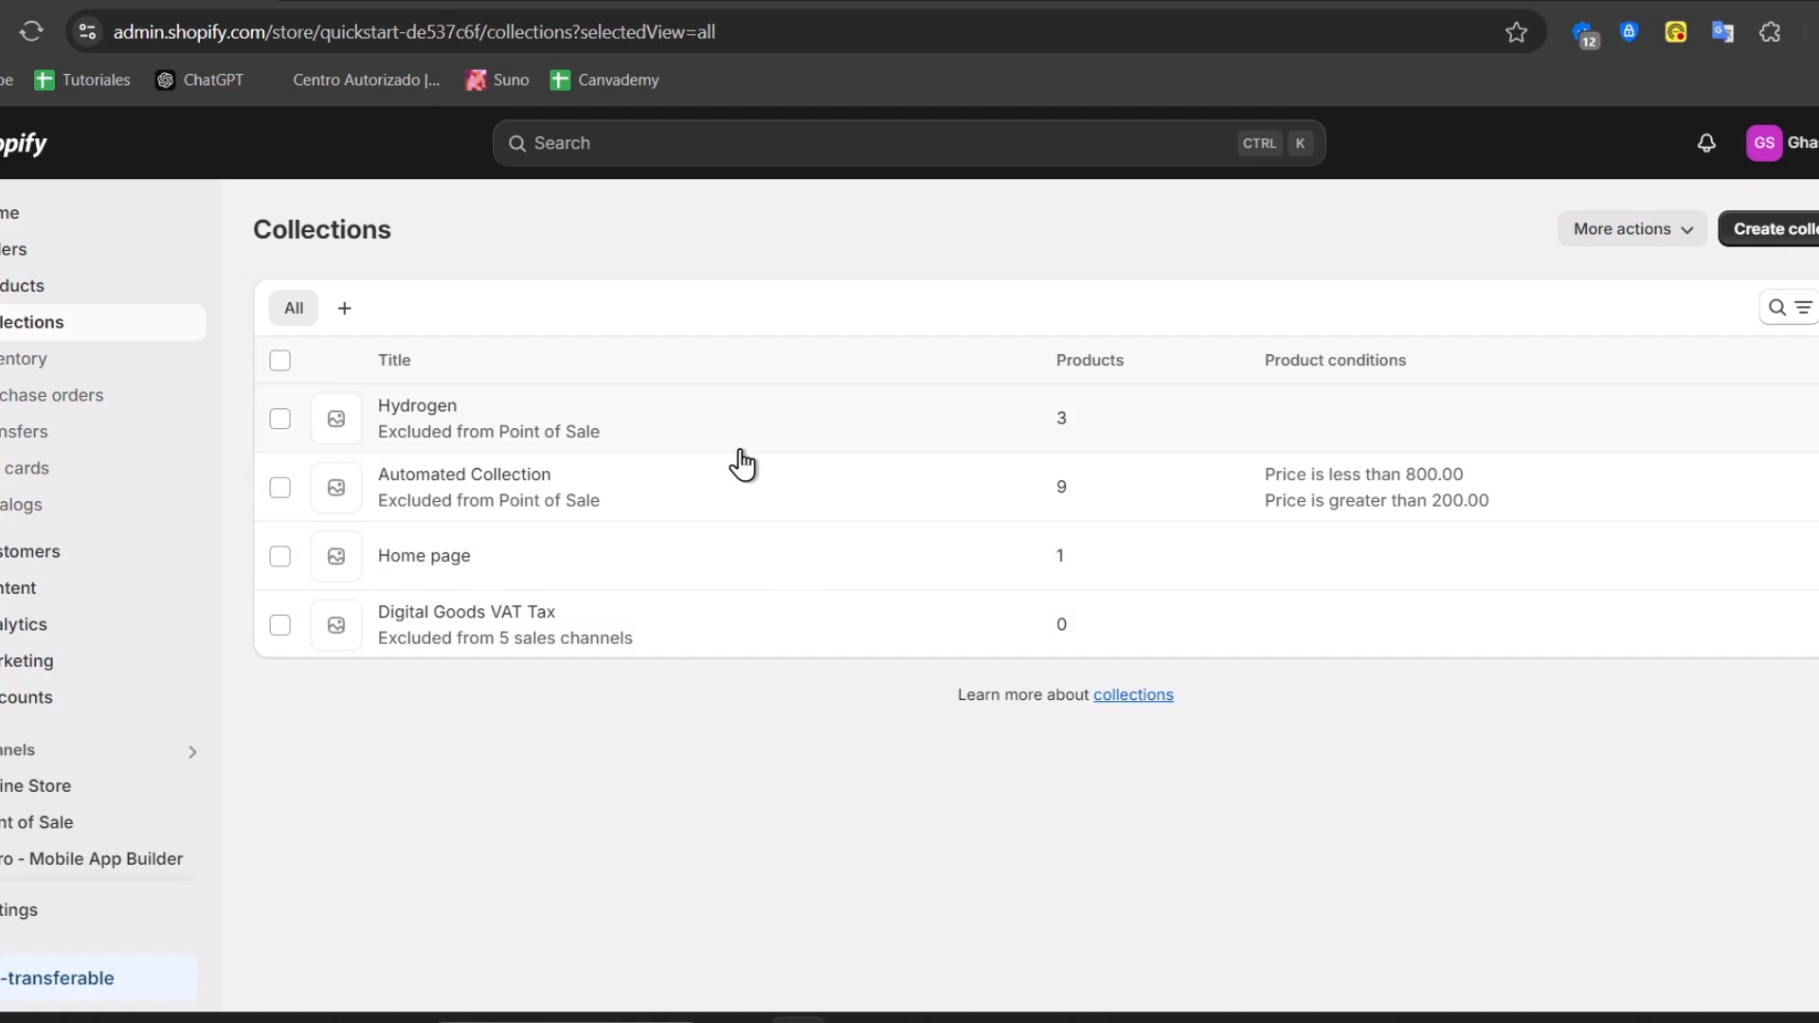
Select all four existing collections and delete them
{"action": "left_click", "coordinate": [280, 362]}
{"action": "left_click", "coordinate": [1811, 360]}
{"action": "left_click", "coordinate": [1753, 410]}
{"action": "left_click", "coordinate": [1222, 633]}
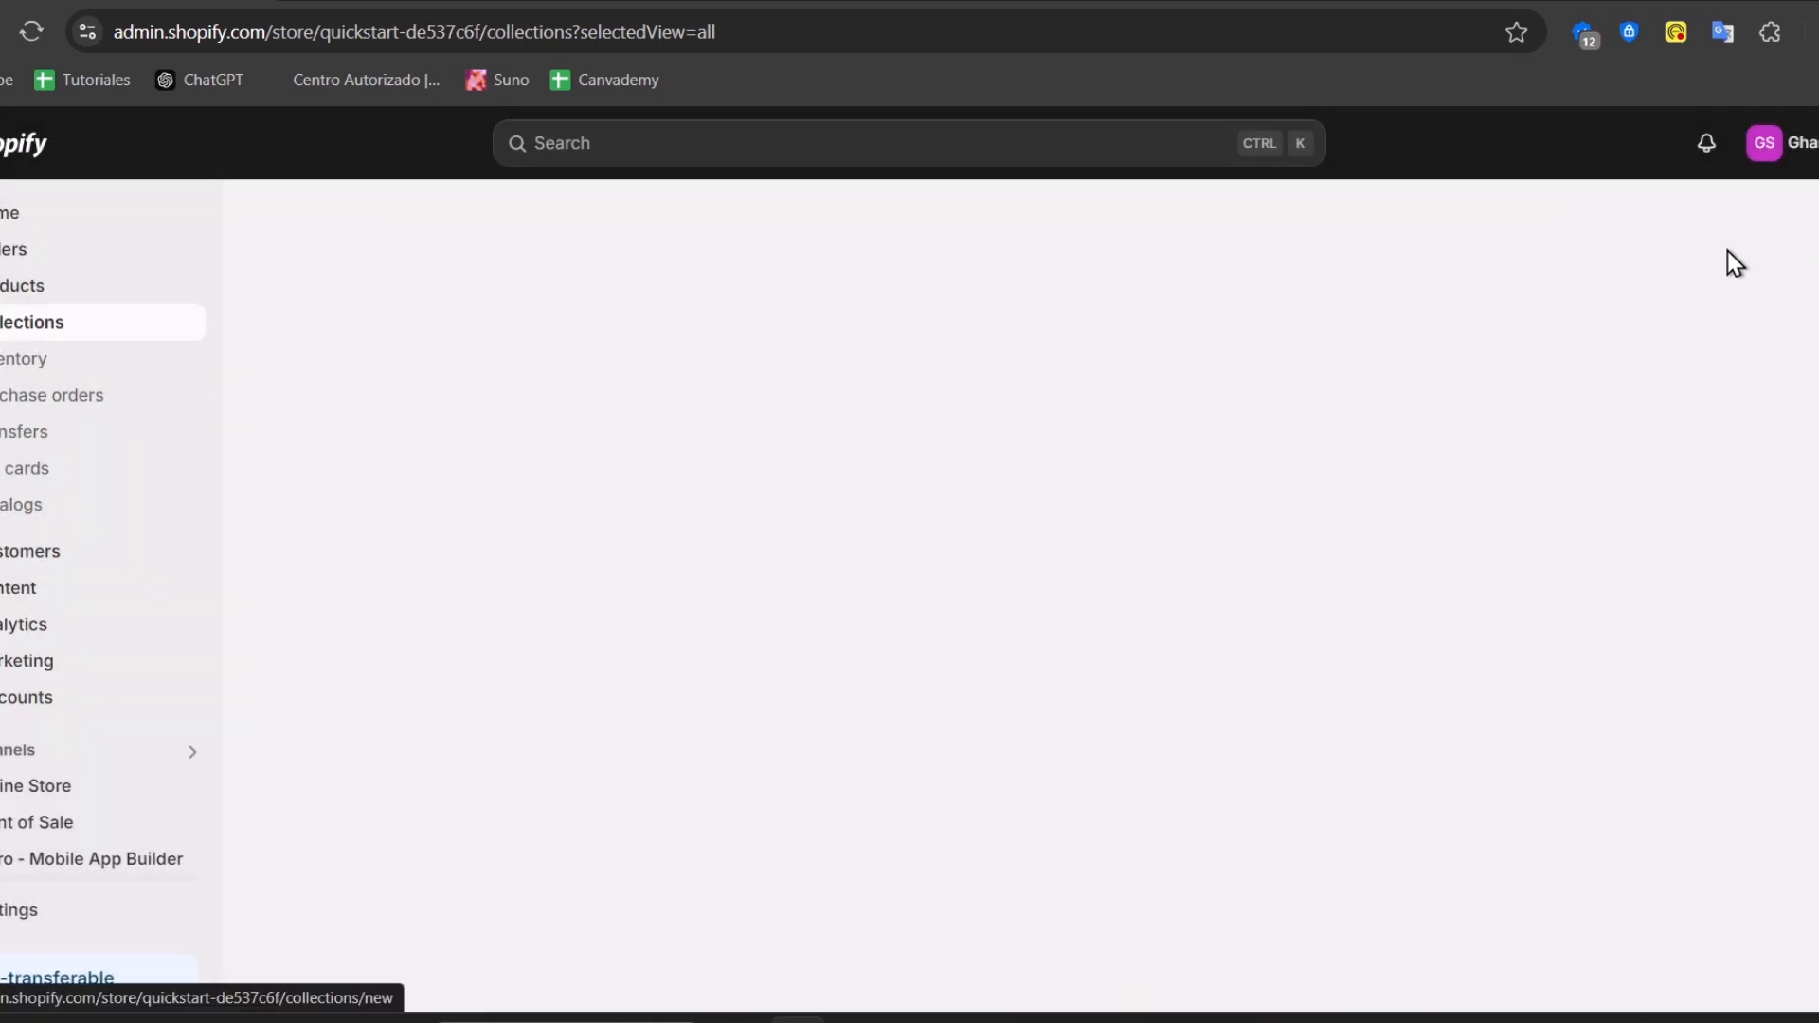
Start a new collection titled Christmas
{"action": "left_click", "coordinate": [1727, 250]}
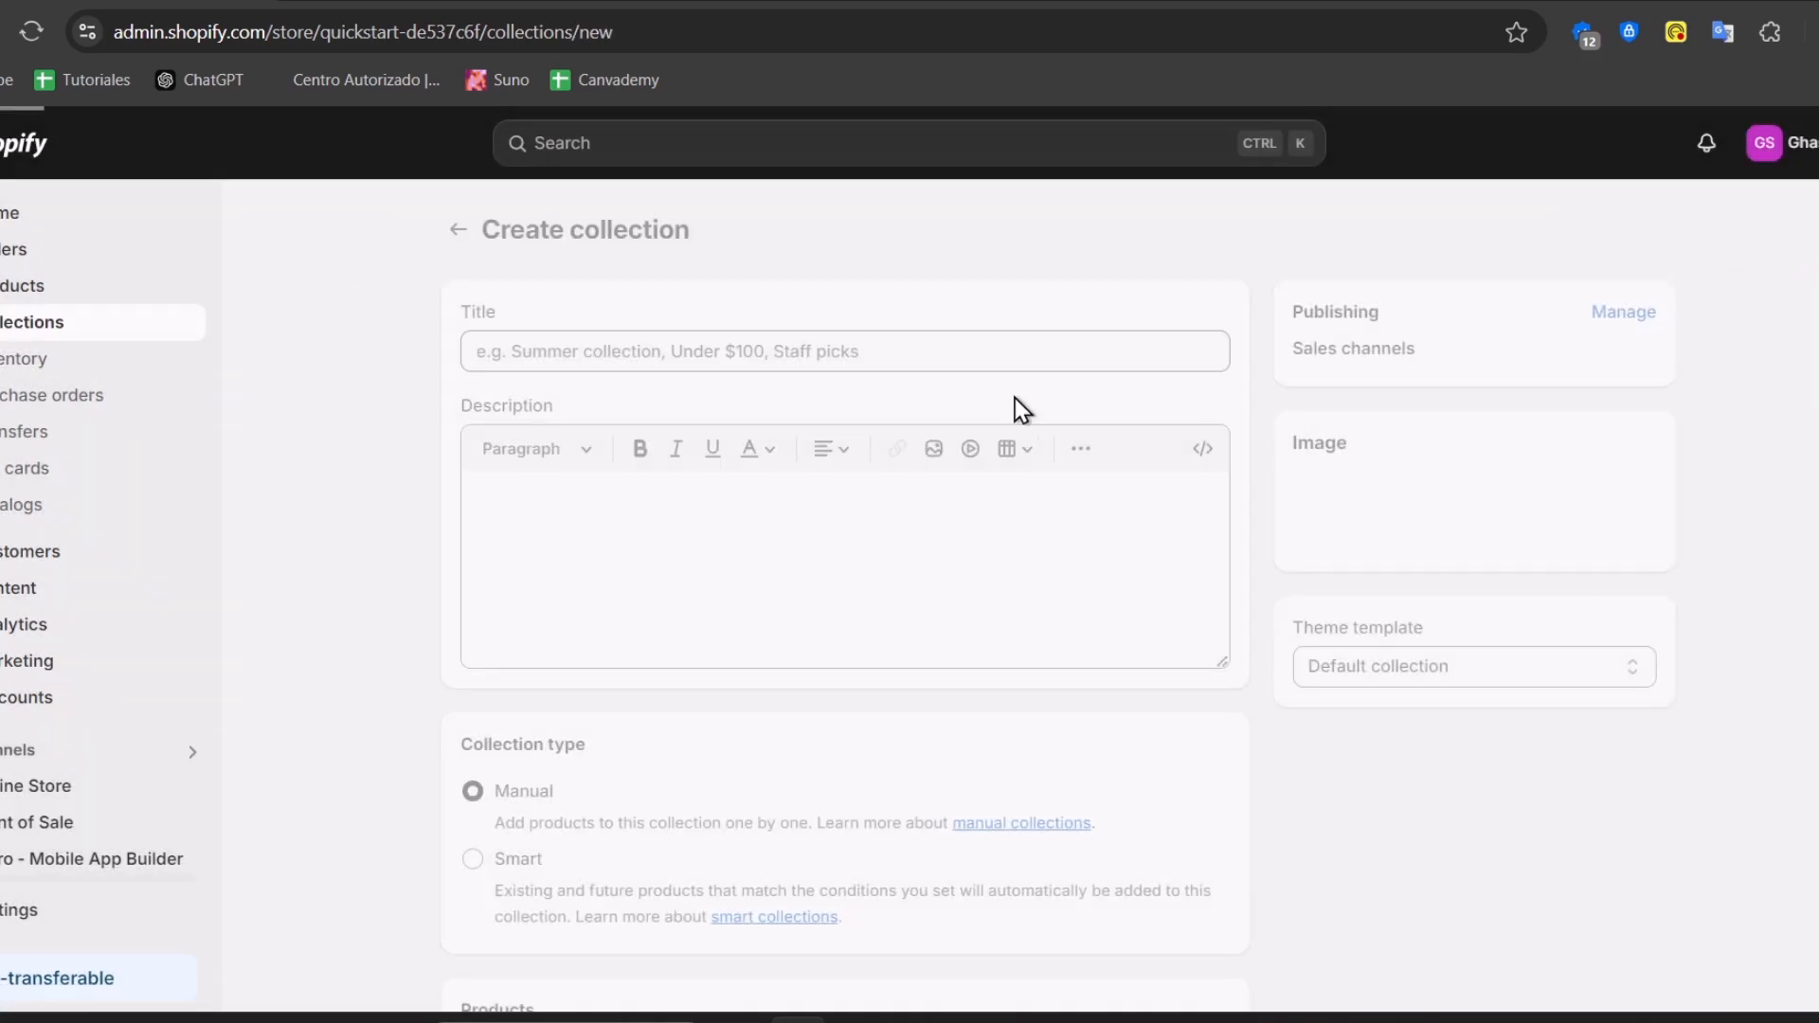
{"action": "type", "text": "Christmas"}
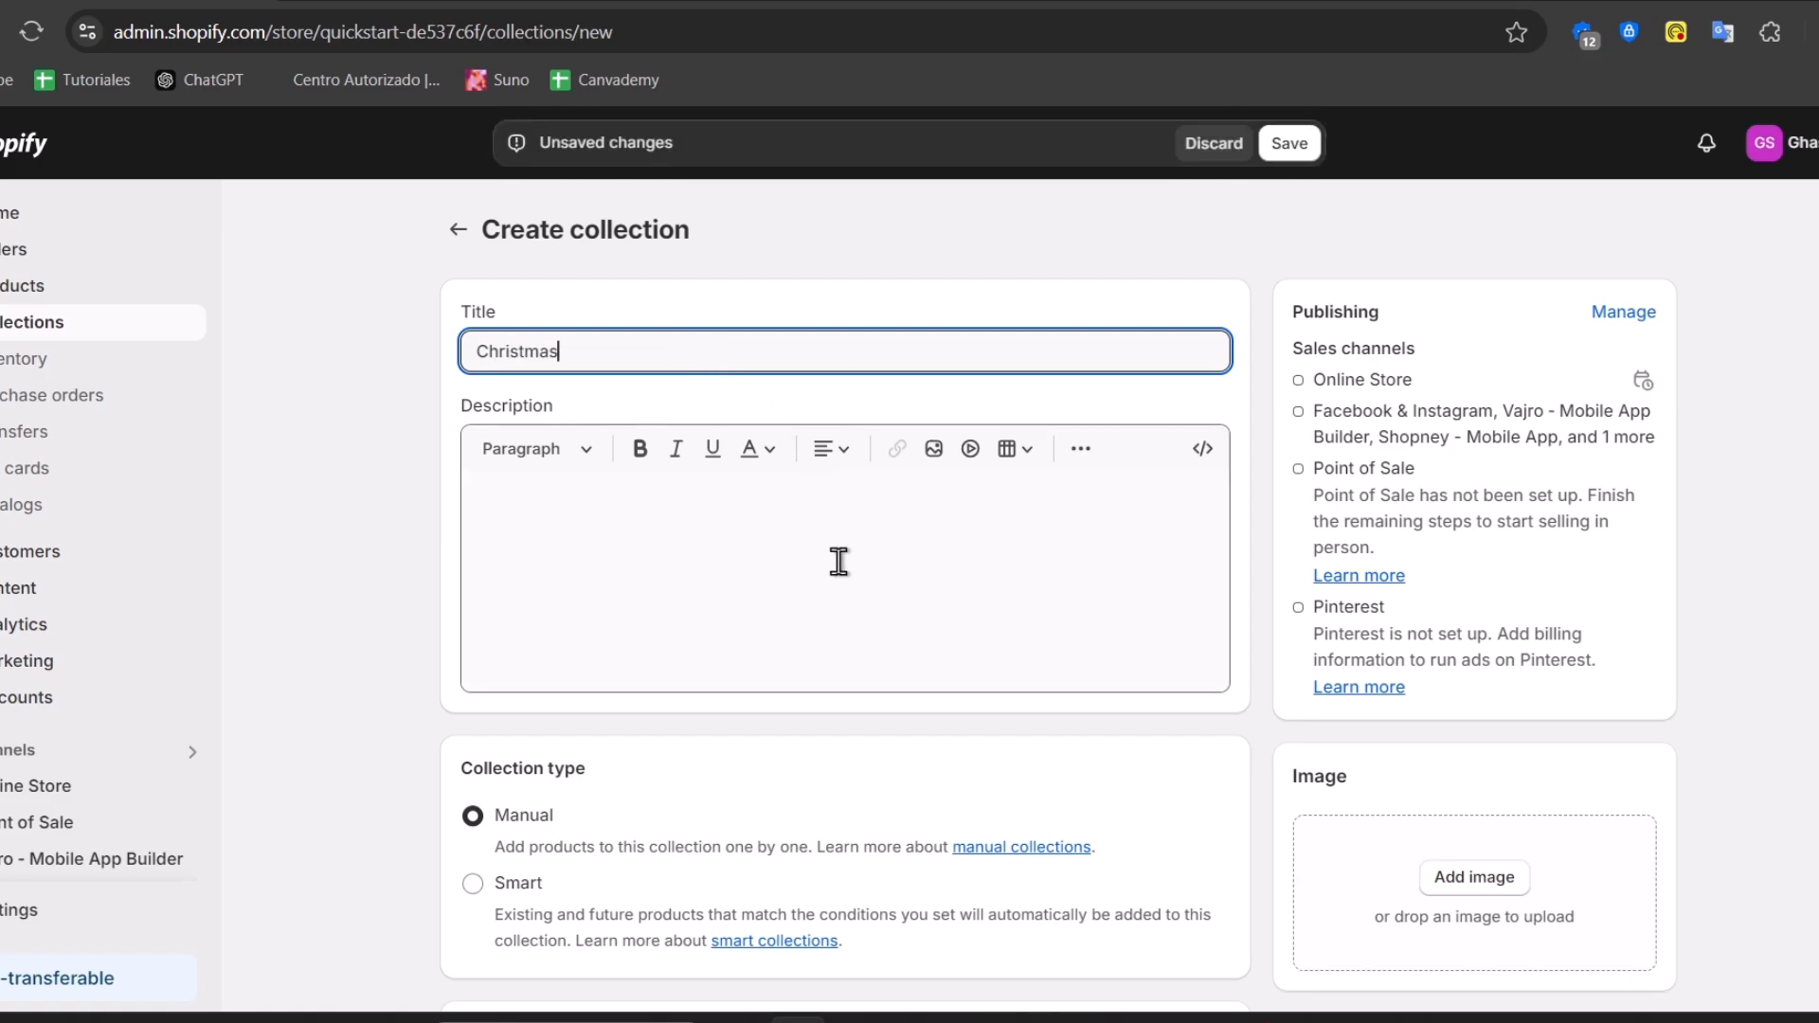
{"action": "scroll", "coordinate": [843, 573], "scroll_direction": "down", "scroll_amount": 5}
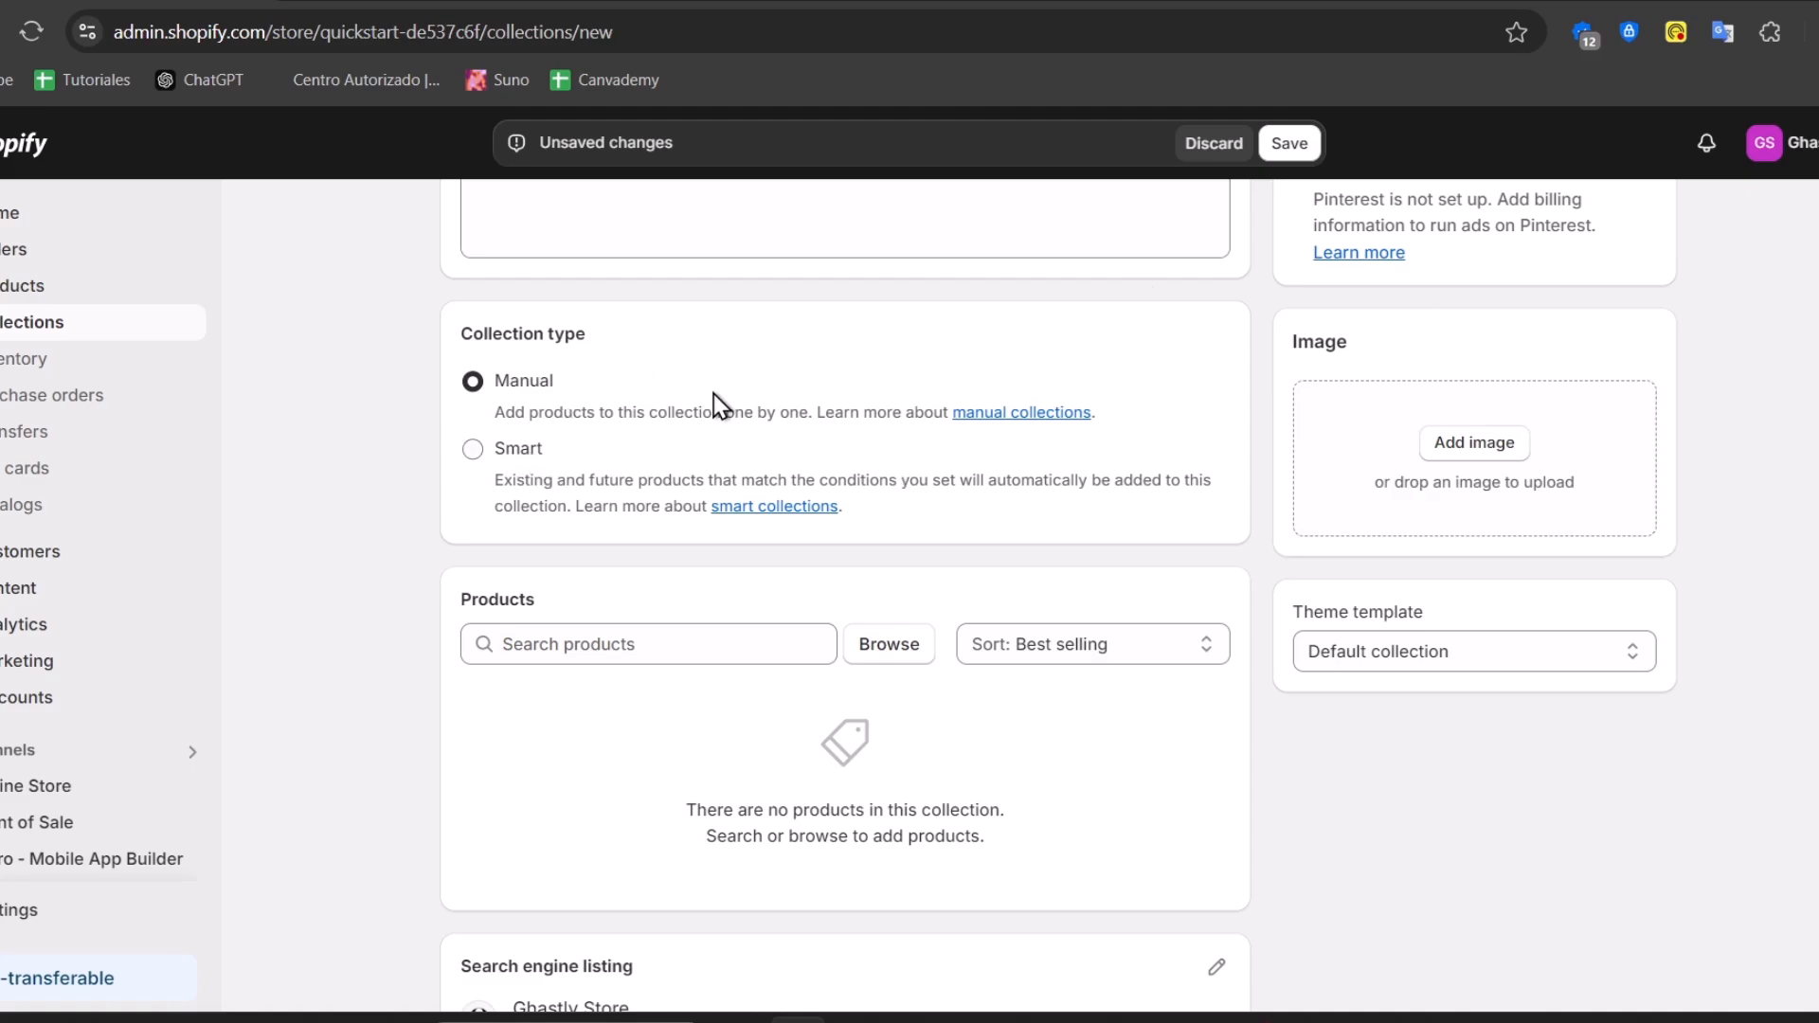
Add the Plaid Santa Claus, Cute Santa Claus and Elk Christmas slippers to the collection
{"action": "left_click", "coordinate": [856, 653]}
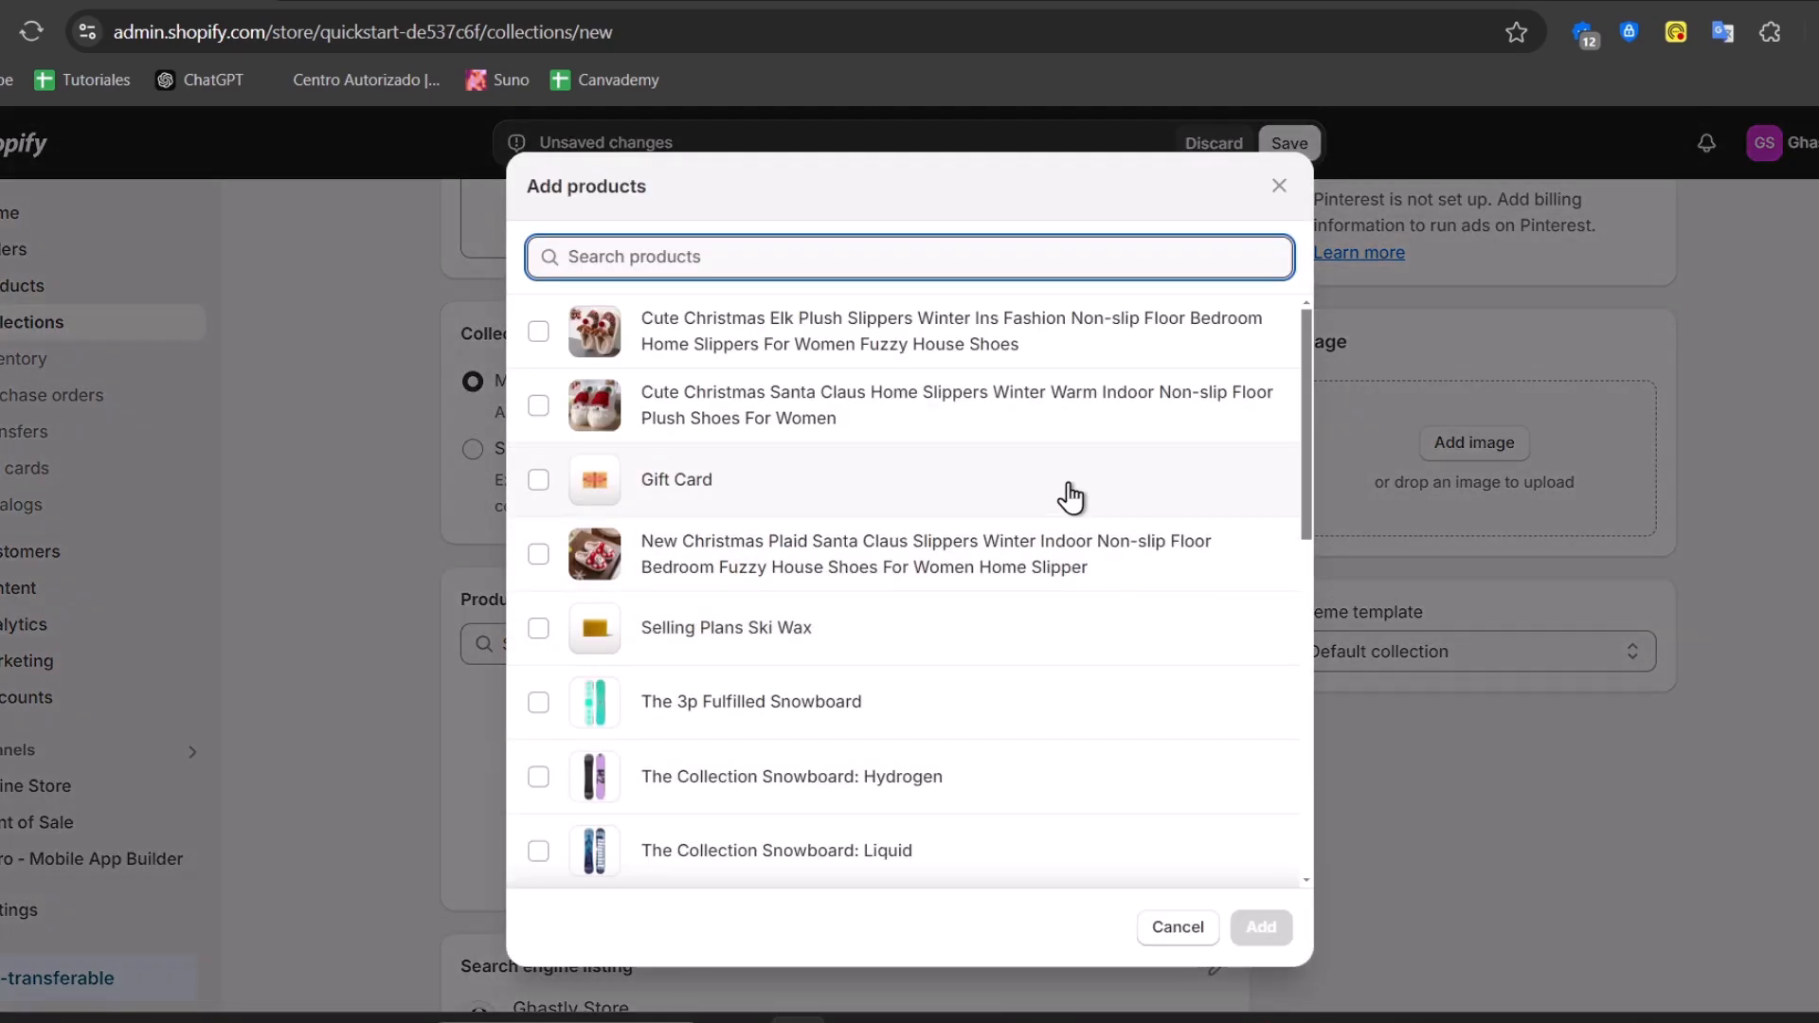
{"action": "scroll", "coordinate": [1043, 530], "scroll_direction": "down", "scroll_amount": 10}
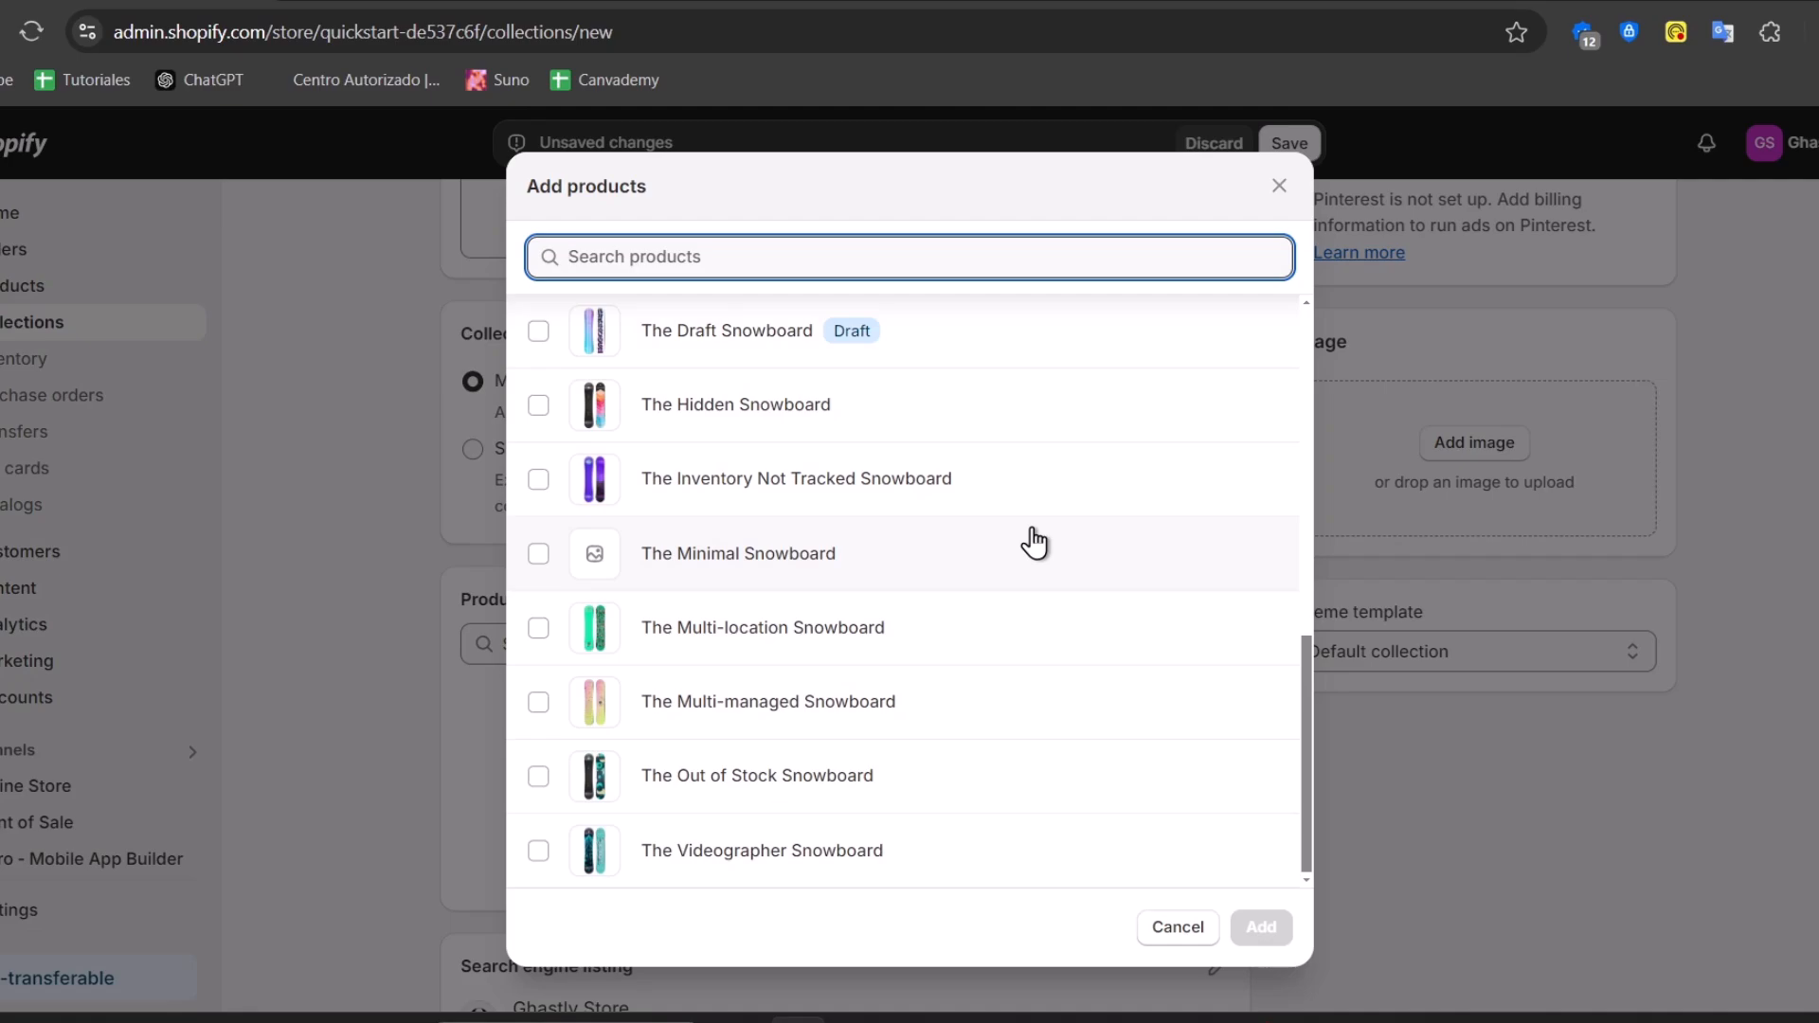
{"action": "scroll", "coordinate": [1030, 541], "scroll_direction": "up", "scroll_amount": 9}
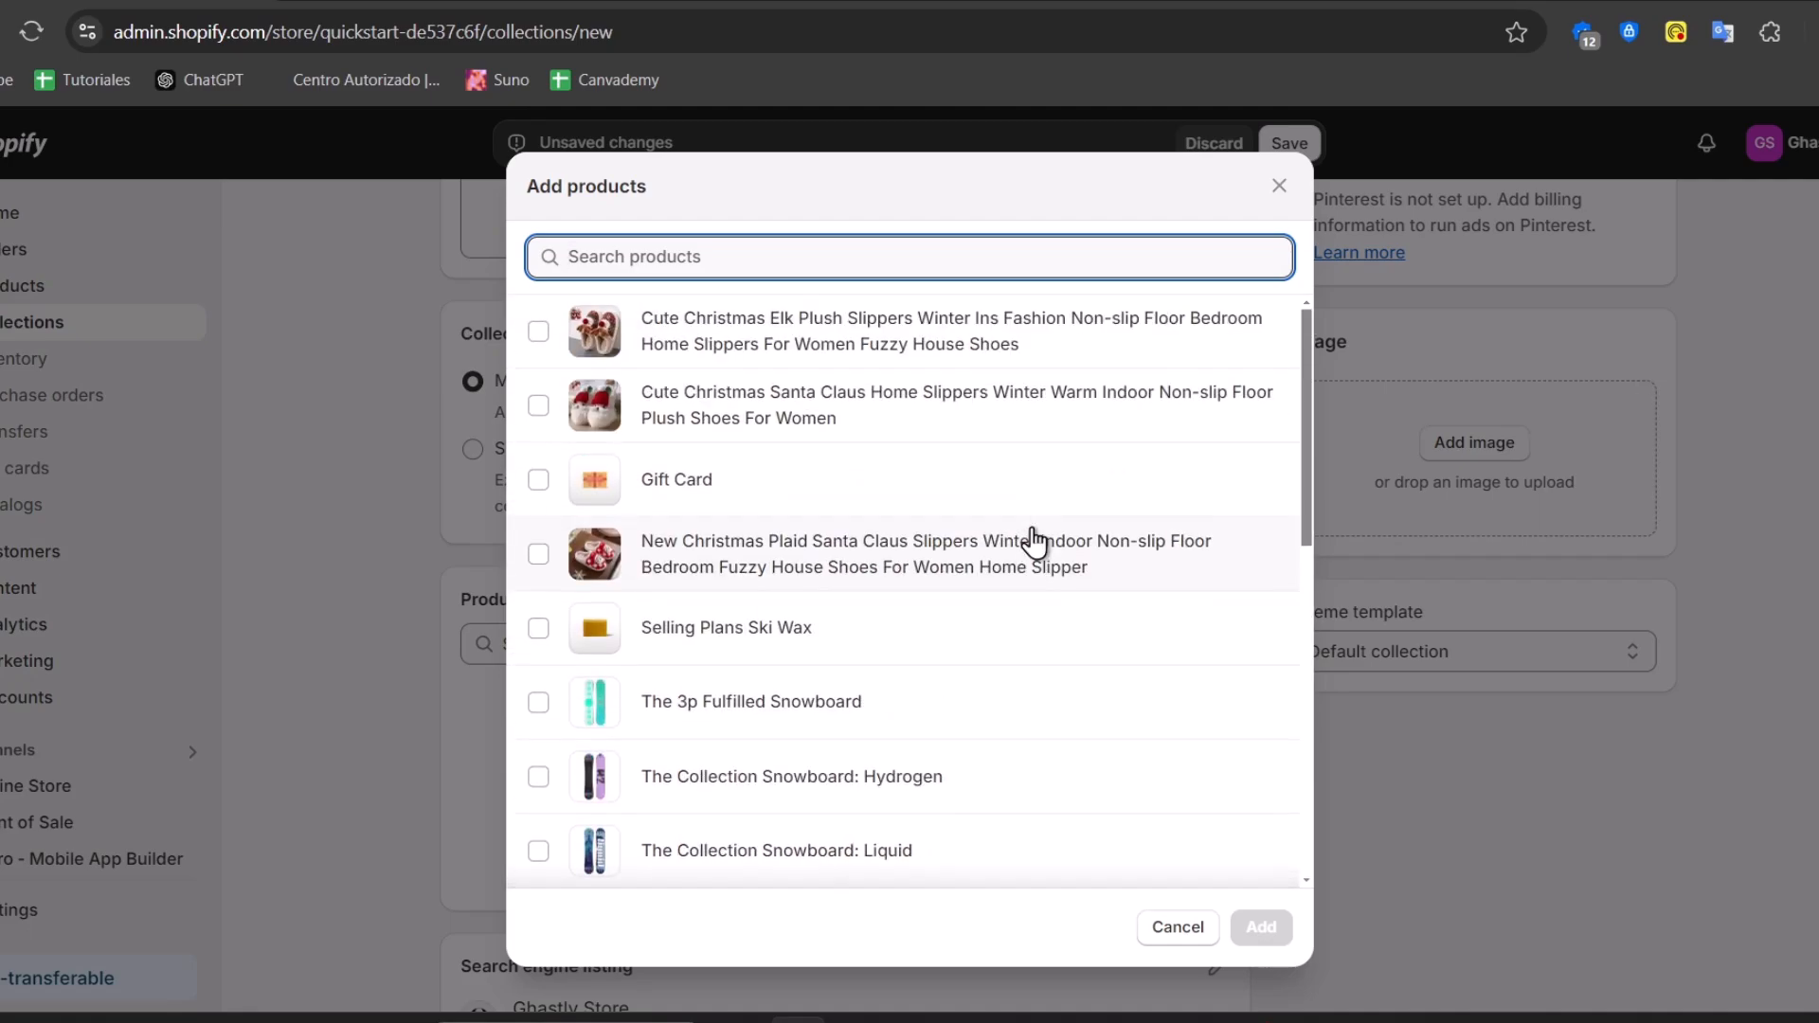
{"action": "left_click", "coordinate": [538, 553]}
{"action": "left_click", "coordinate": [539, 405]}
{"action": "left_click", "coordinate": [538, 331]}
{"action": "left_click", "coordinate": [1243, 932]}
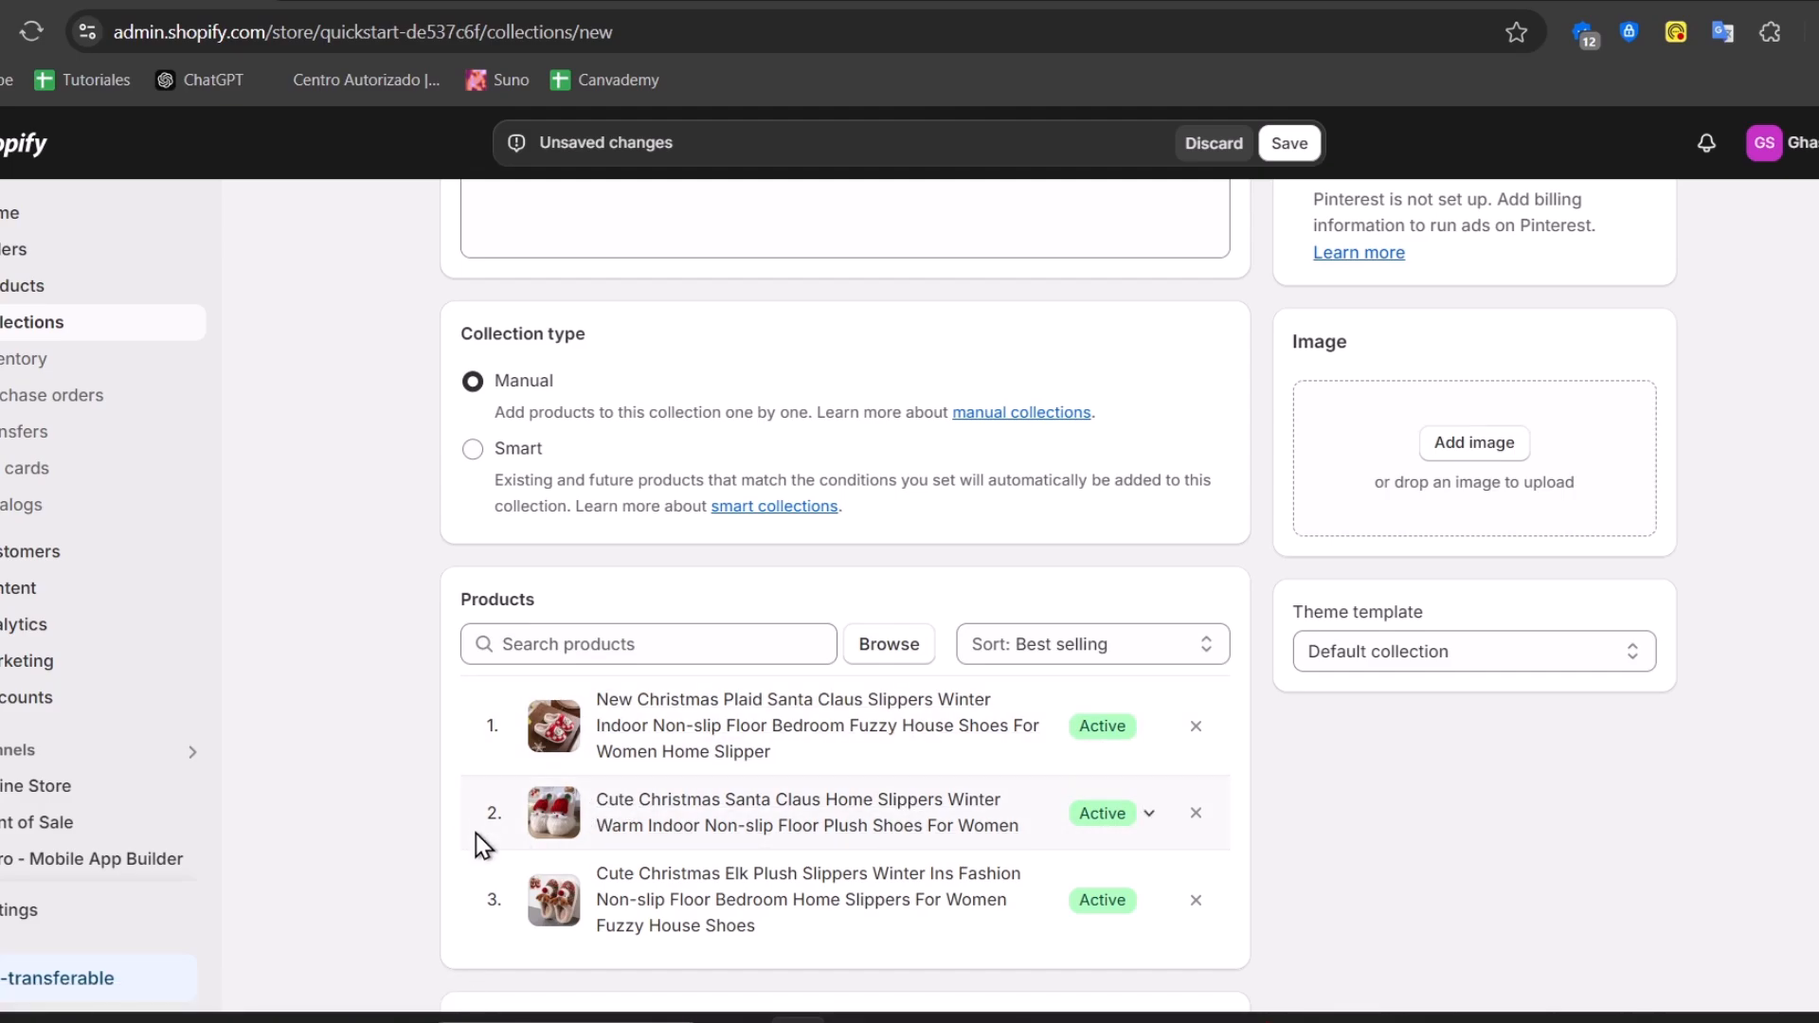
Save the Christmas collection and go back to the Collections list
{"action": "scroll", "coordinate": [853, 759], "scroll_direction": "down", "scroll_amount": 3}
{"action": "scroll", "coordinate": [879, 743], "scroll_direction": "up", "scroll_amount": 5}
{"action": "scroll", "coordinate": [881, 745], "scroll_direction": "down", "scroll_amount": 5}
{"action": "left_click", "coordinate": [1641, 974]}
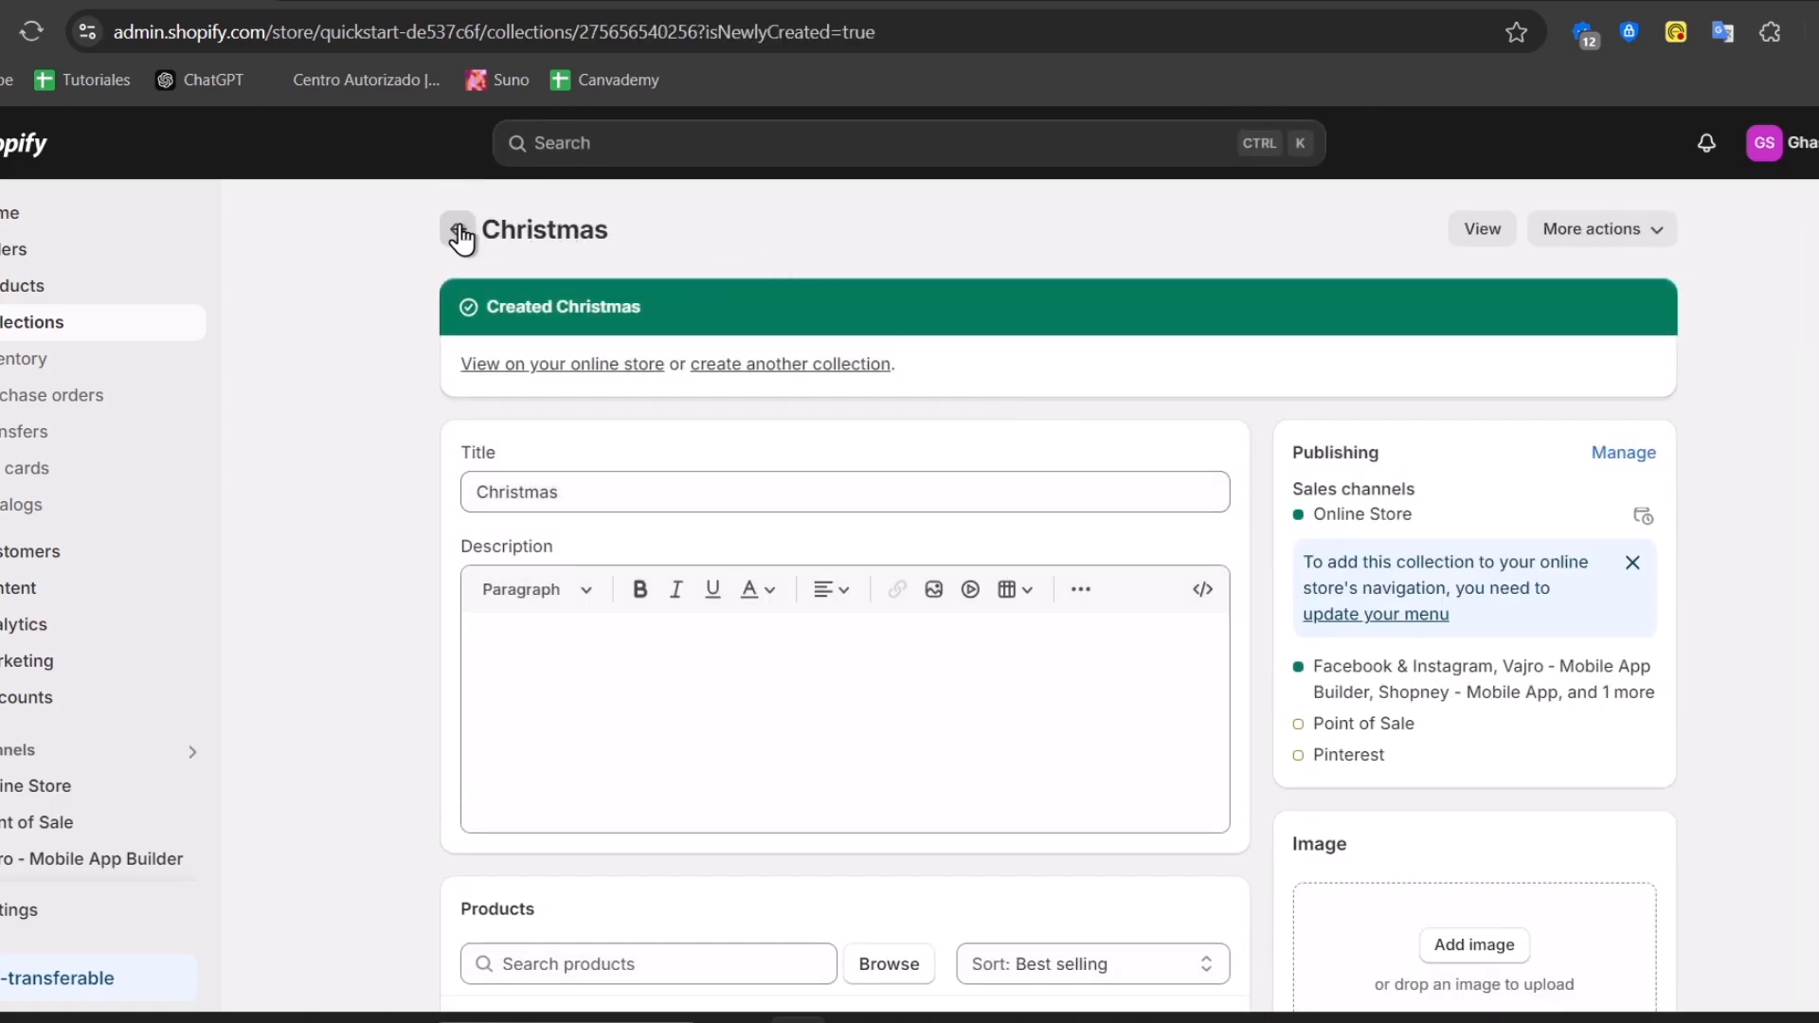
{"action": "left_click", "coordinate": [459, 231]}
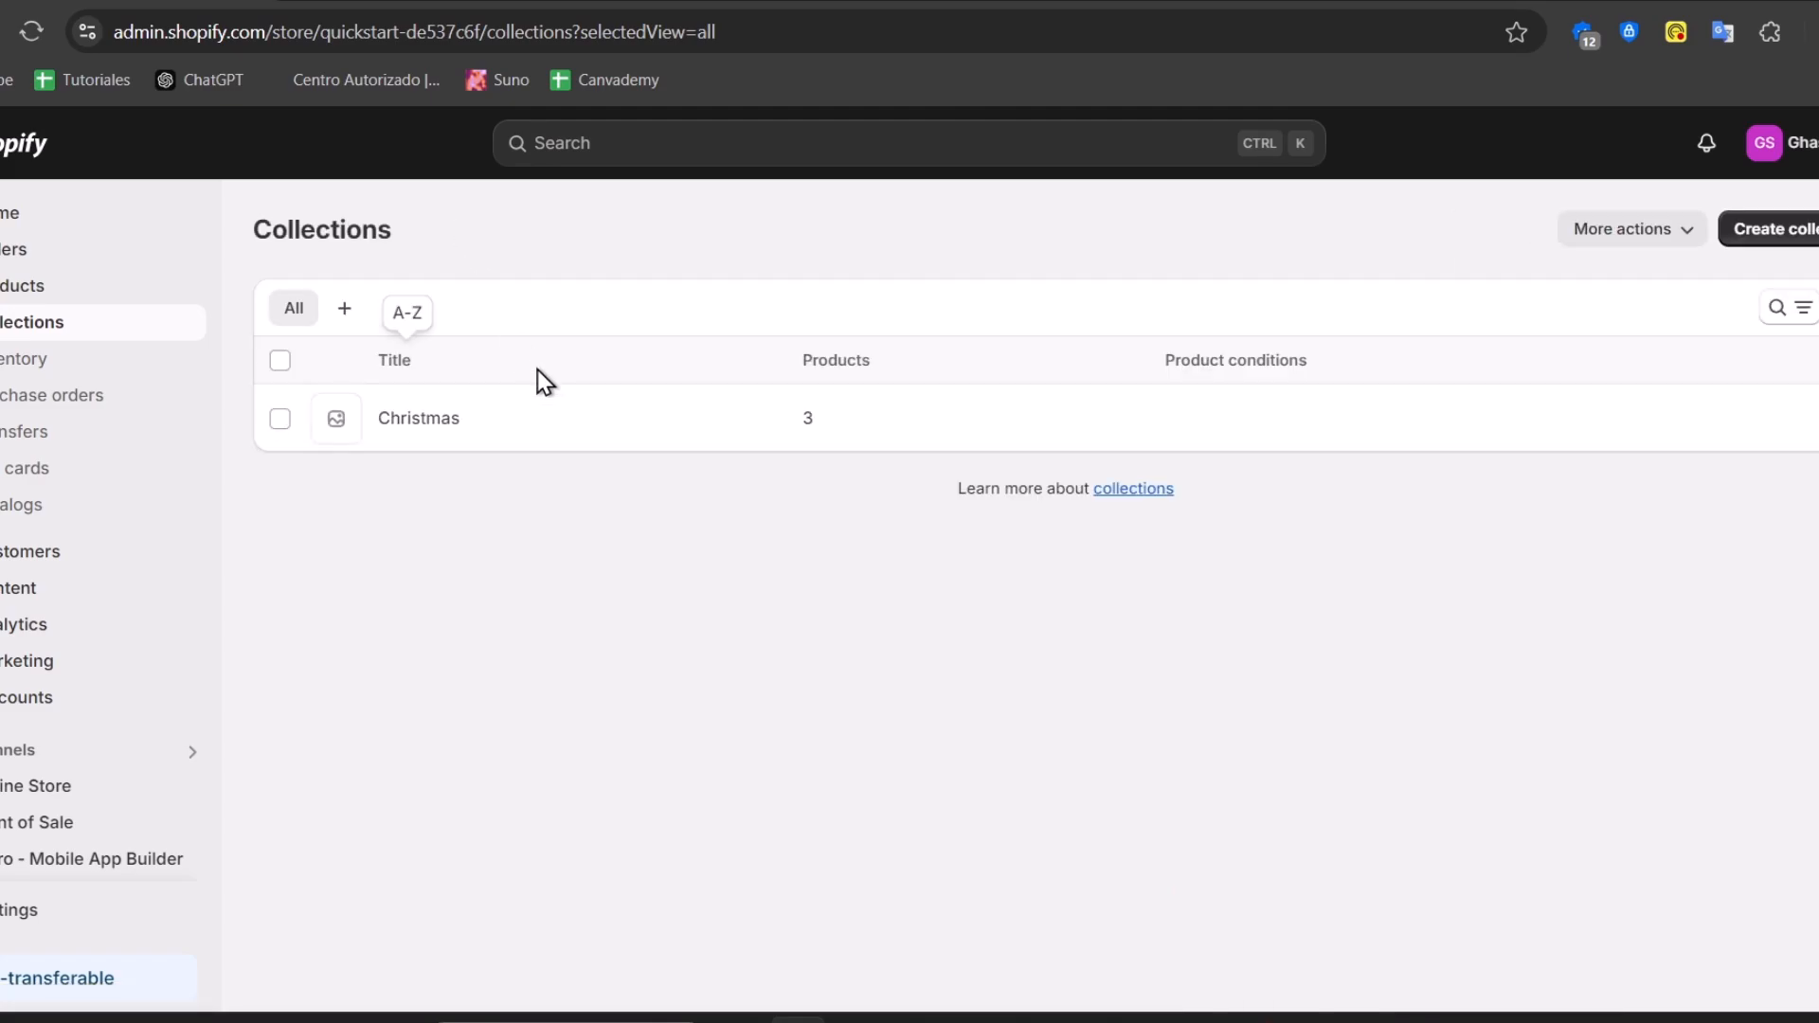
Start another new collection titled Snowboards
{"action": "left_click", "coordinate": [1775, 232]}
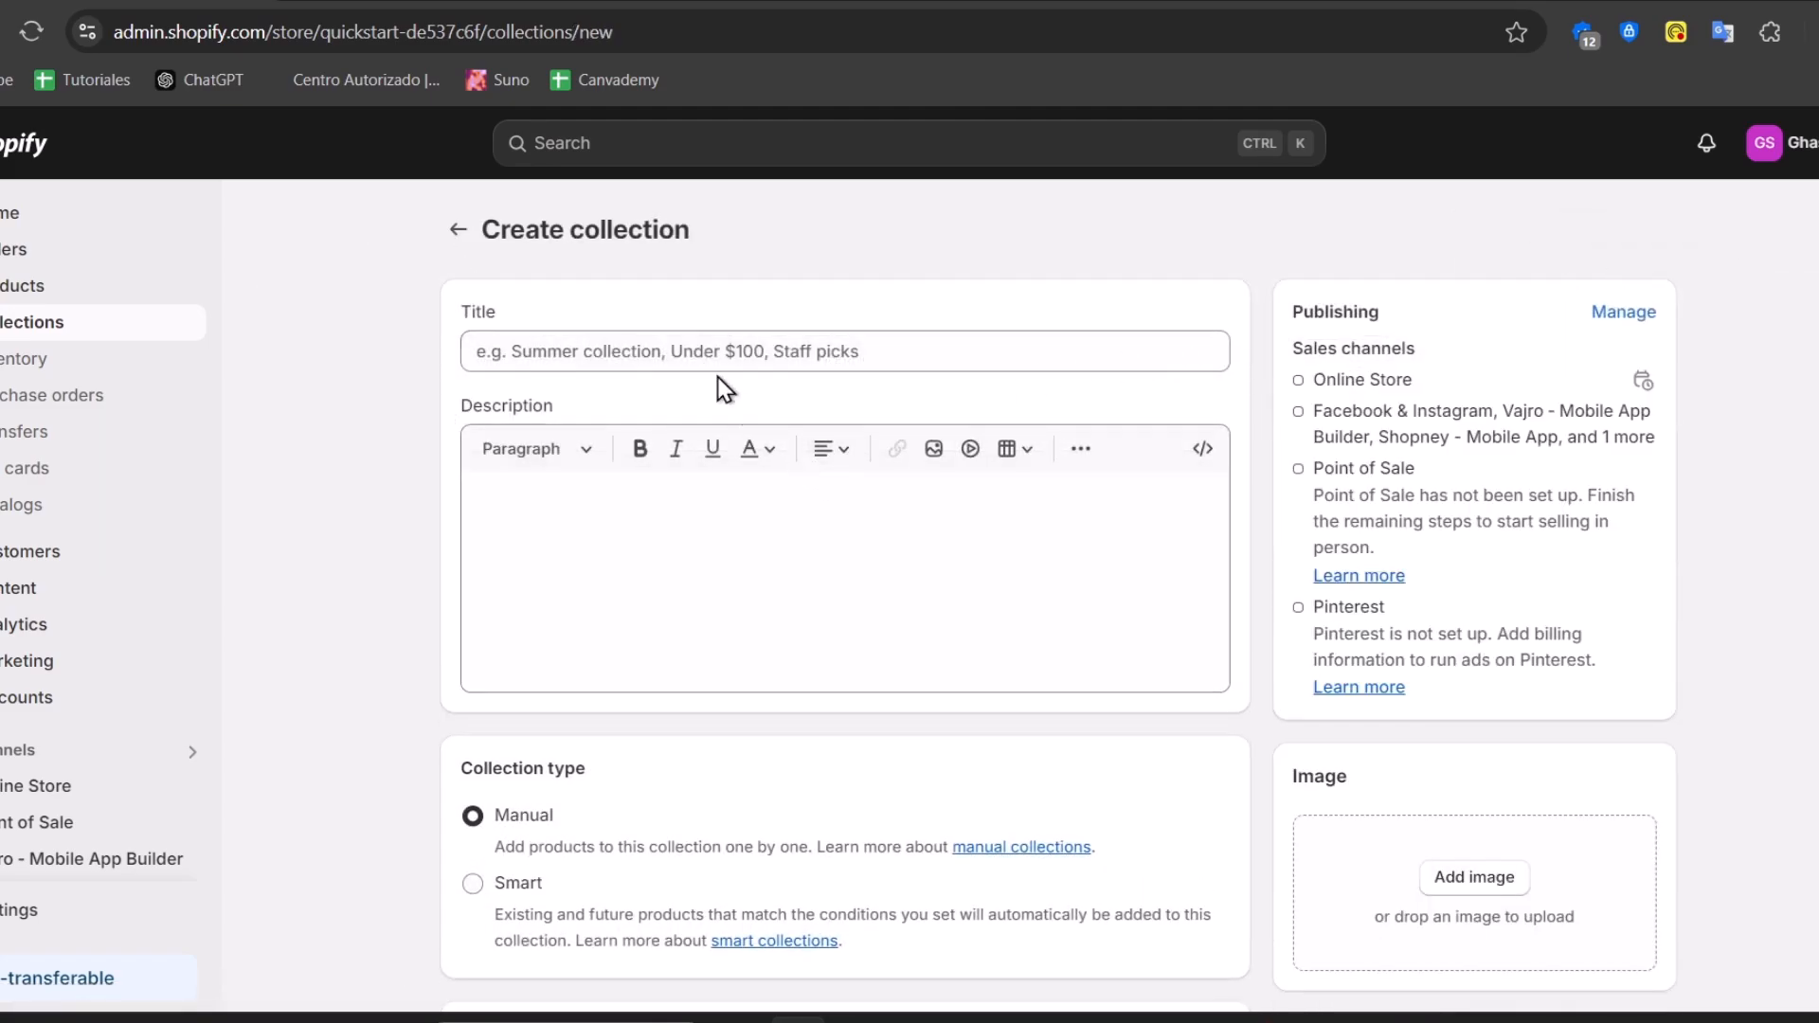
{"action": "type", "text": "Snowboards"}
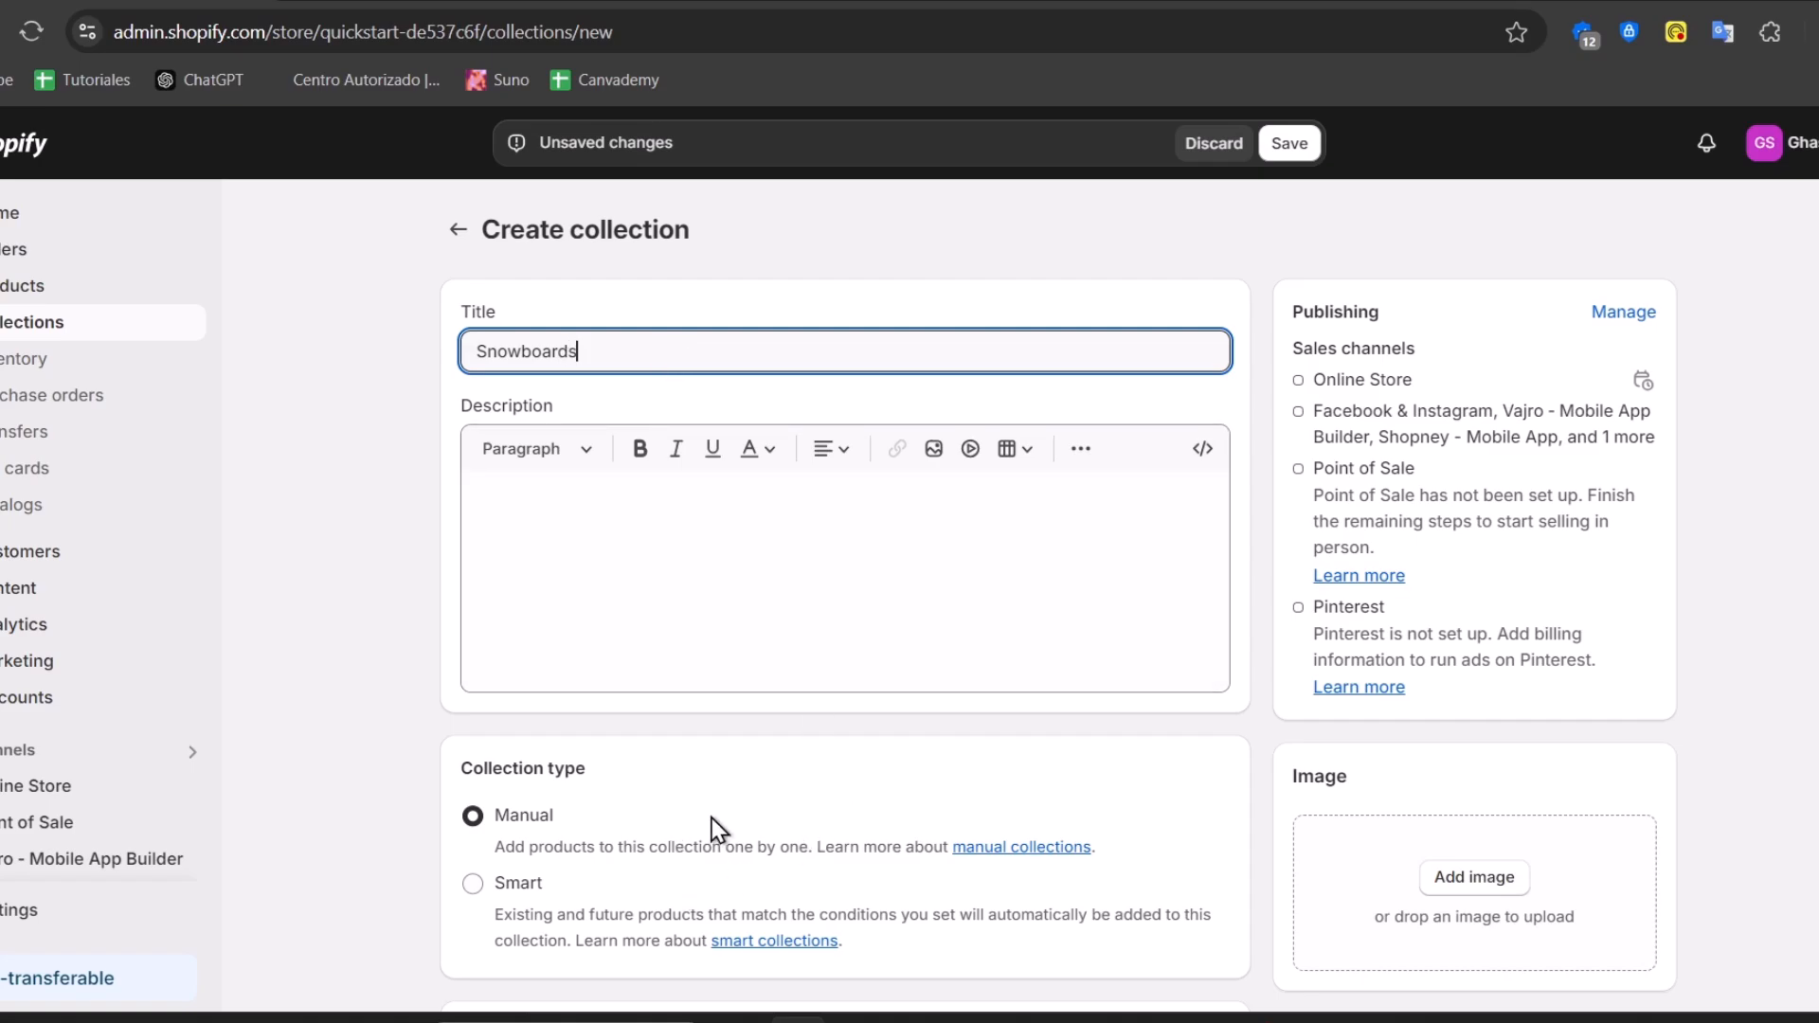
{"action": "scroll", "coordinate": [684, 828], "scroll_direction": "down", "scroll_amount": 6}
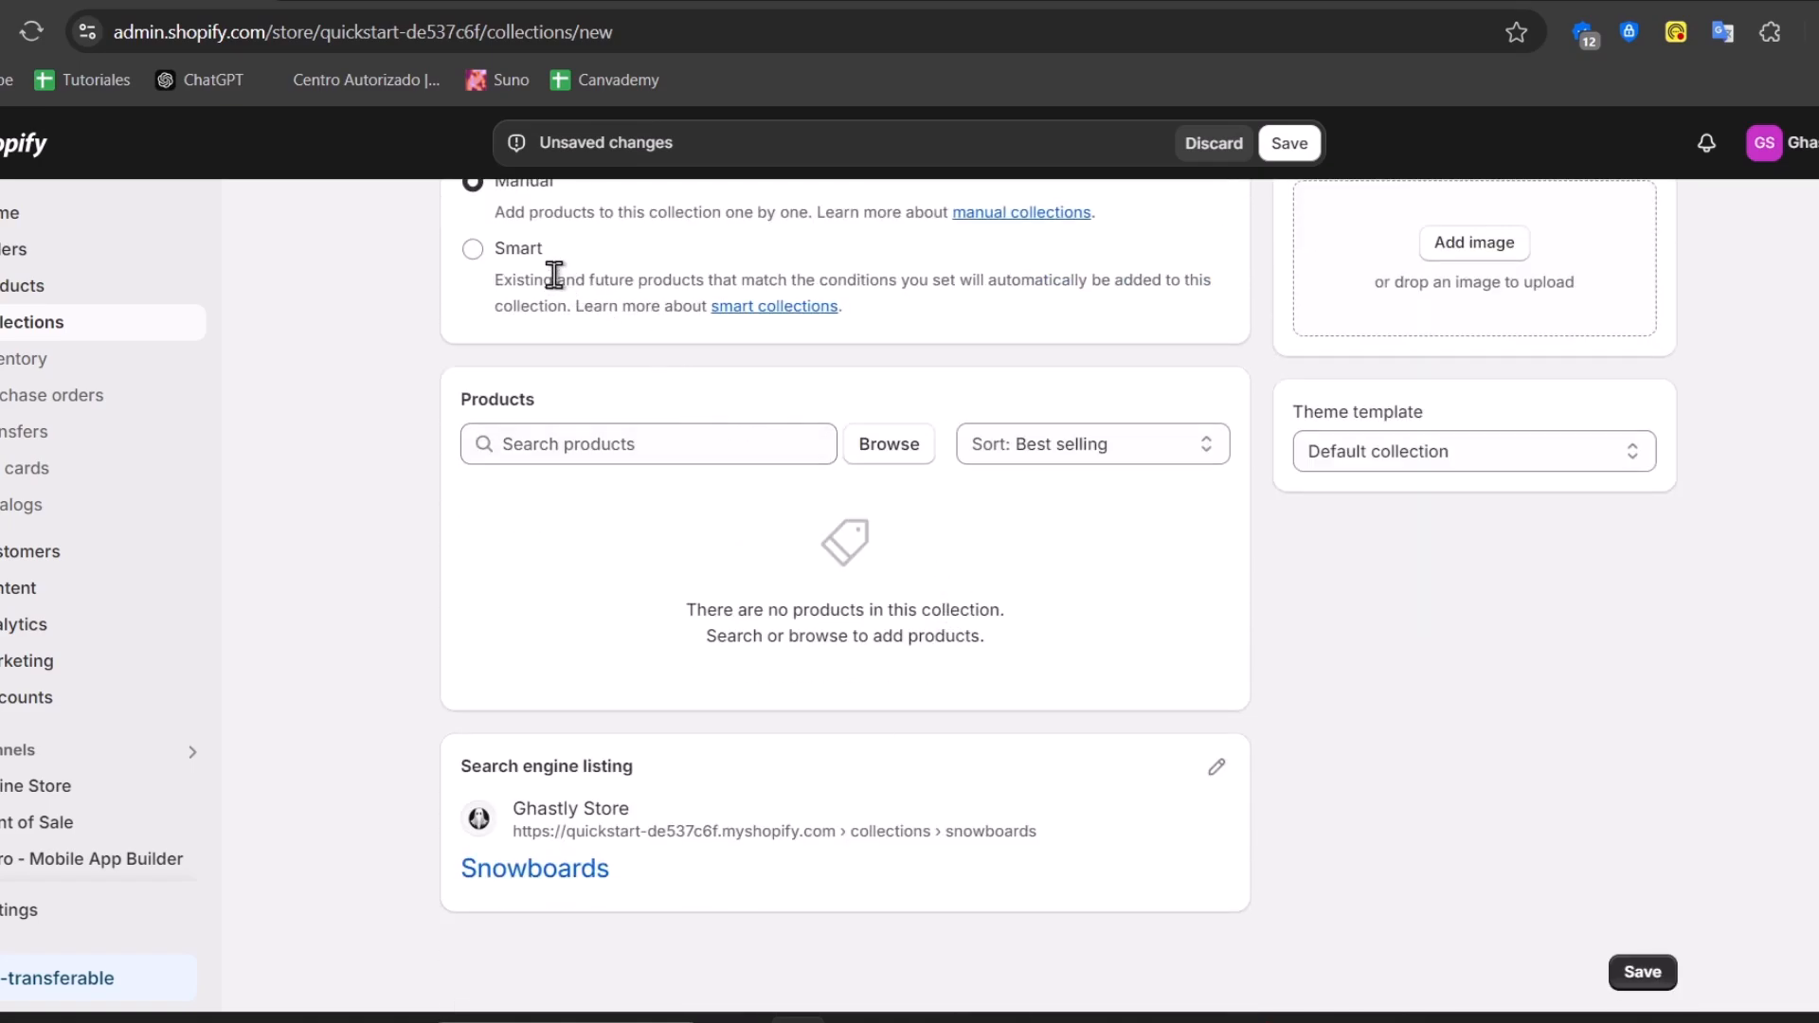
Make it a smart collection with condition Tag is equal to Snowboard, and save
{"action": "left_click", "coordinate": [511, 251]}
{"action": "left_click", "coordinate": [651, 626]}
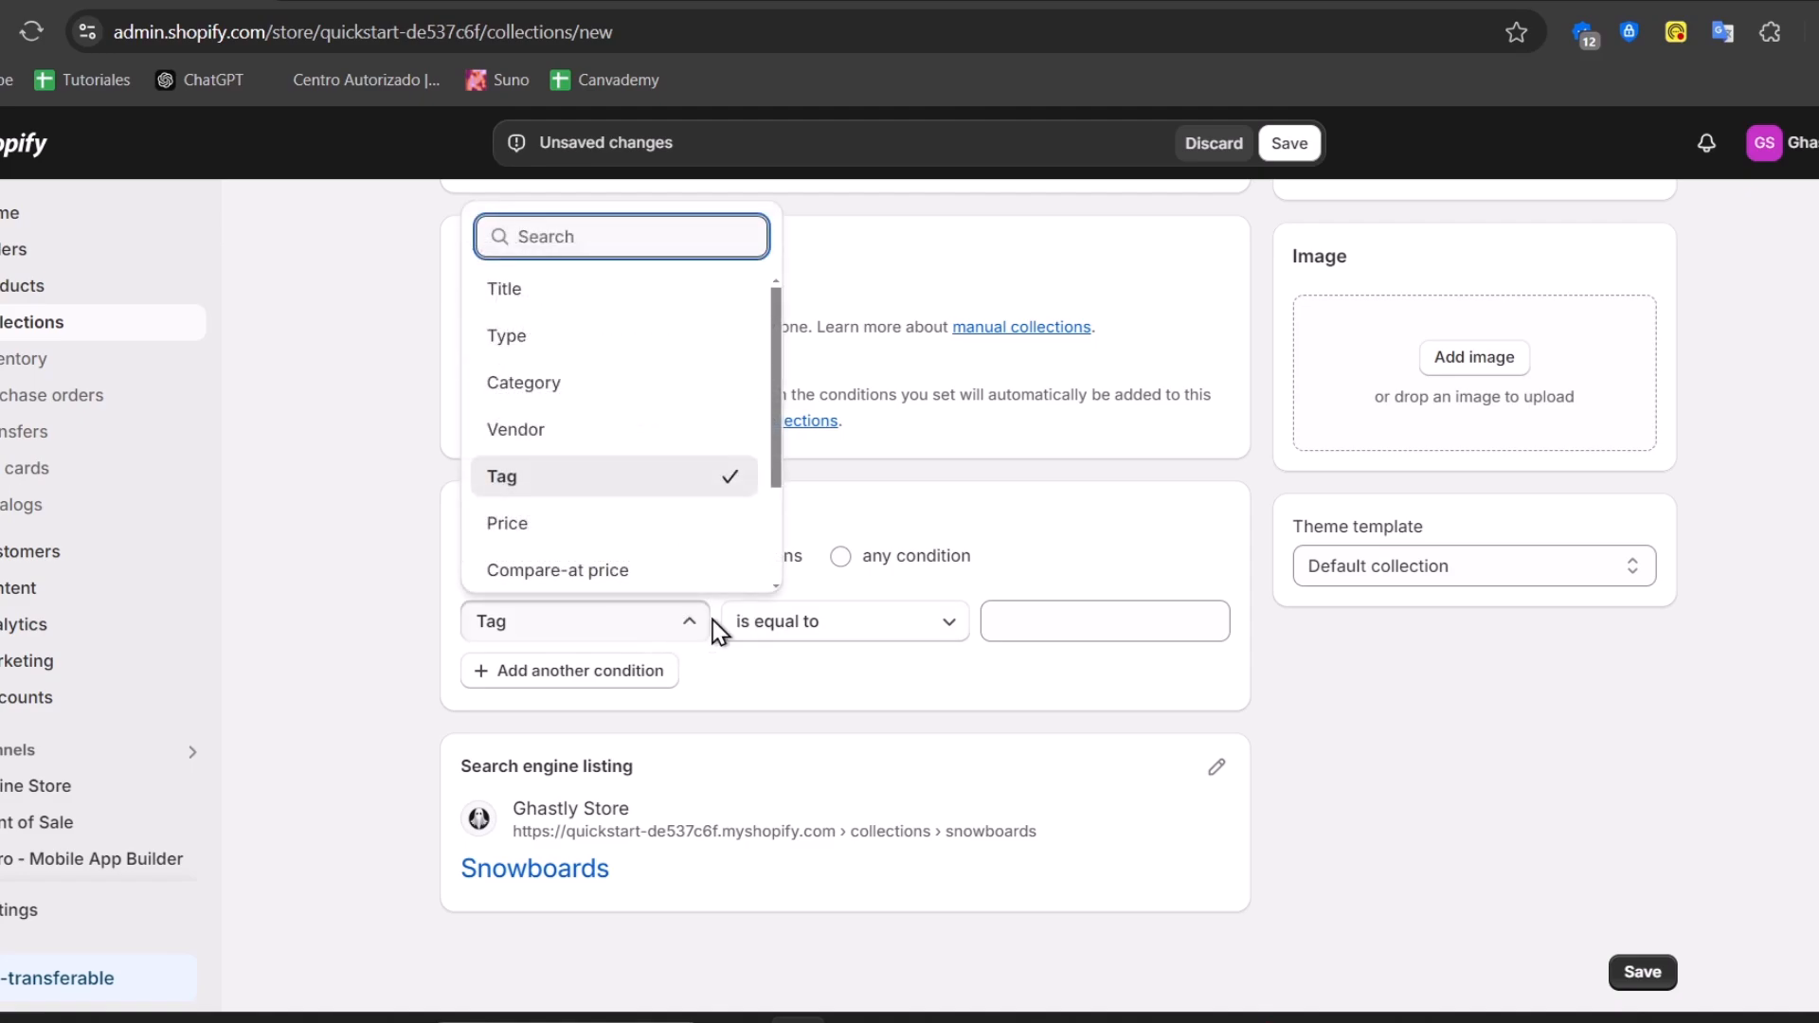
{"action": "left_click", "coordinate": [839, 625]}
{"action": "left_click", "coordinate": [1099, 622]}
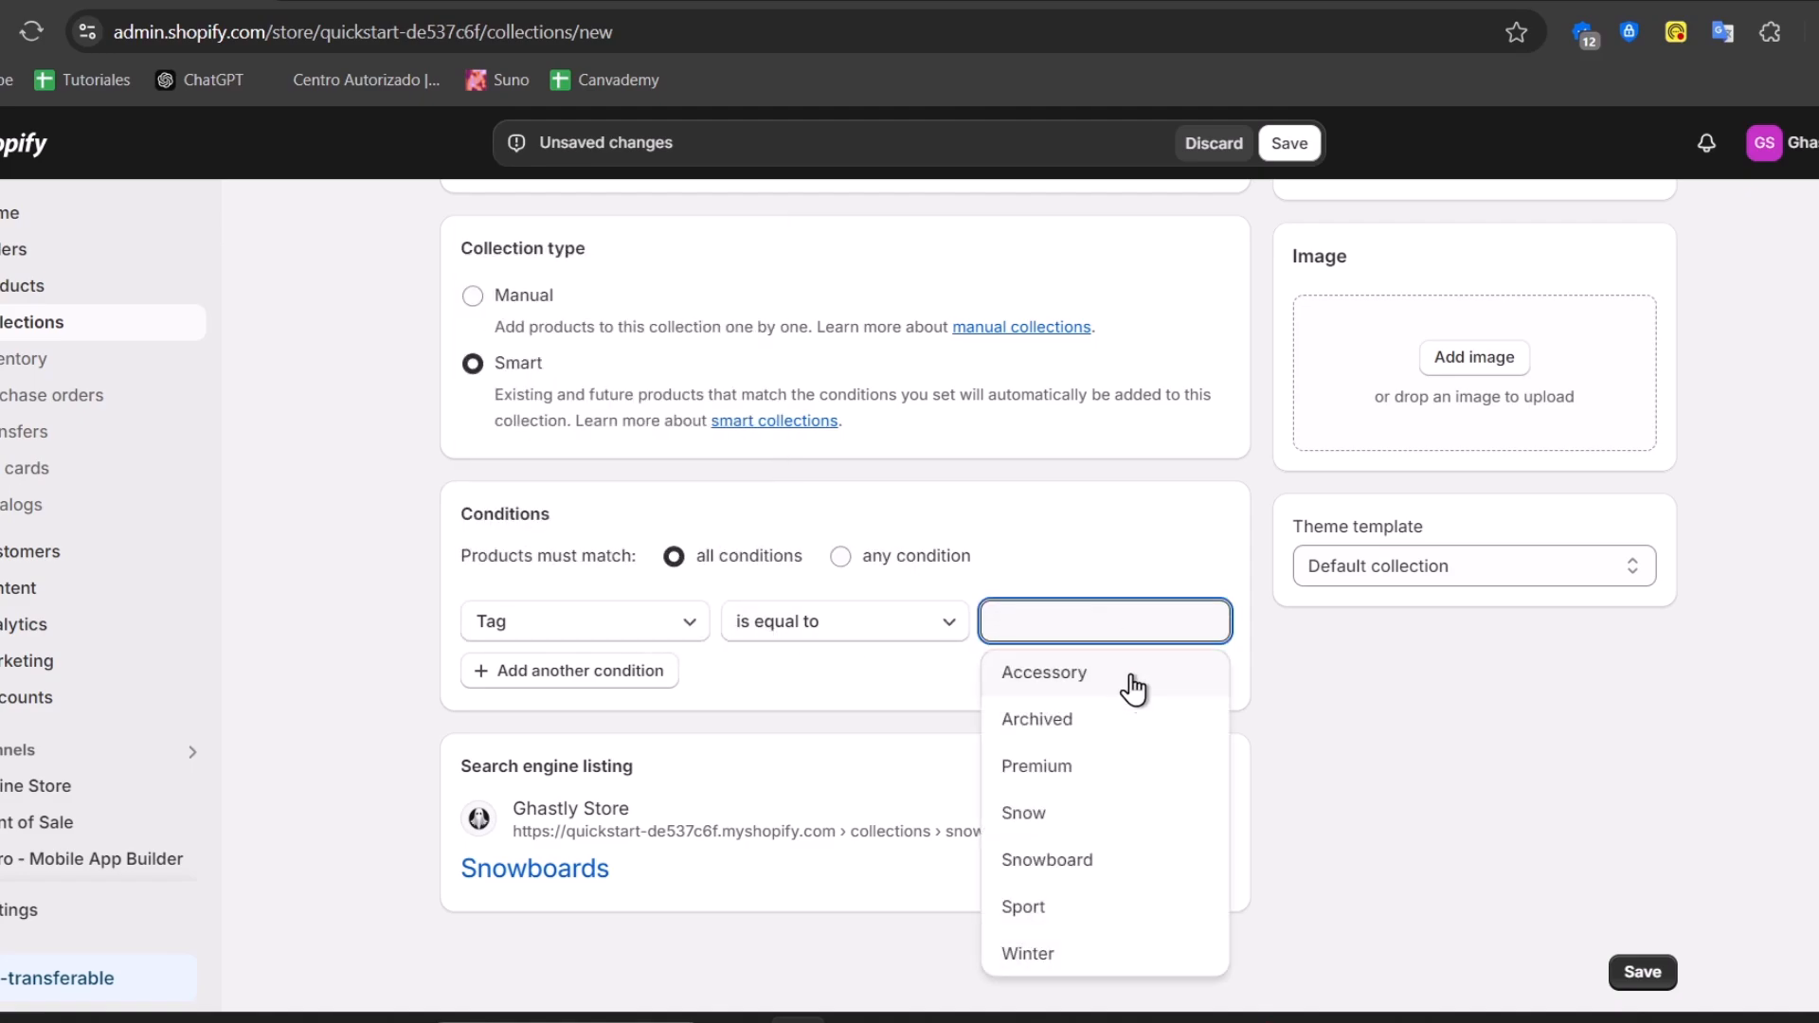
{"action": "left_click", "coordinate": [1100, 852]}
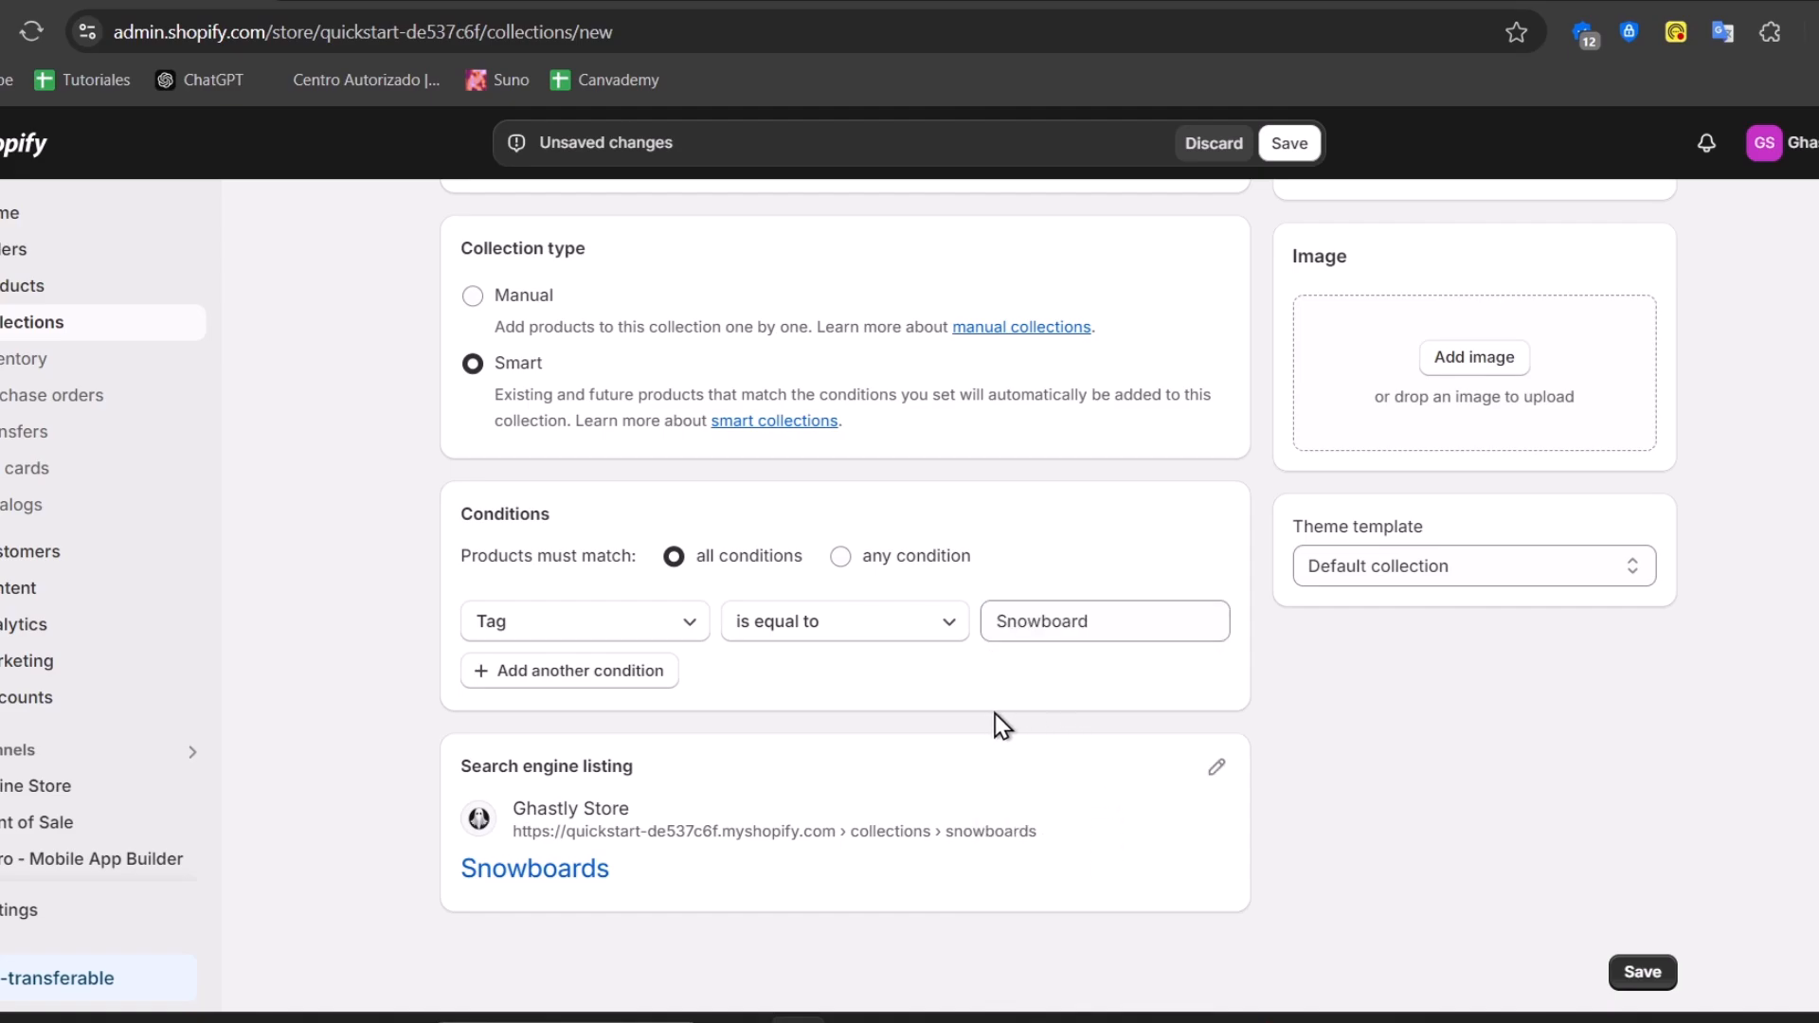
{"action": "scroll", "coordinate": [1289, 726], "scroll_direction": "up", "scroll_amount": 5}
{"action": "left_click", "coordinate": [1289, 143]}
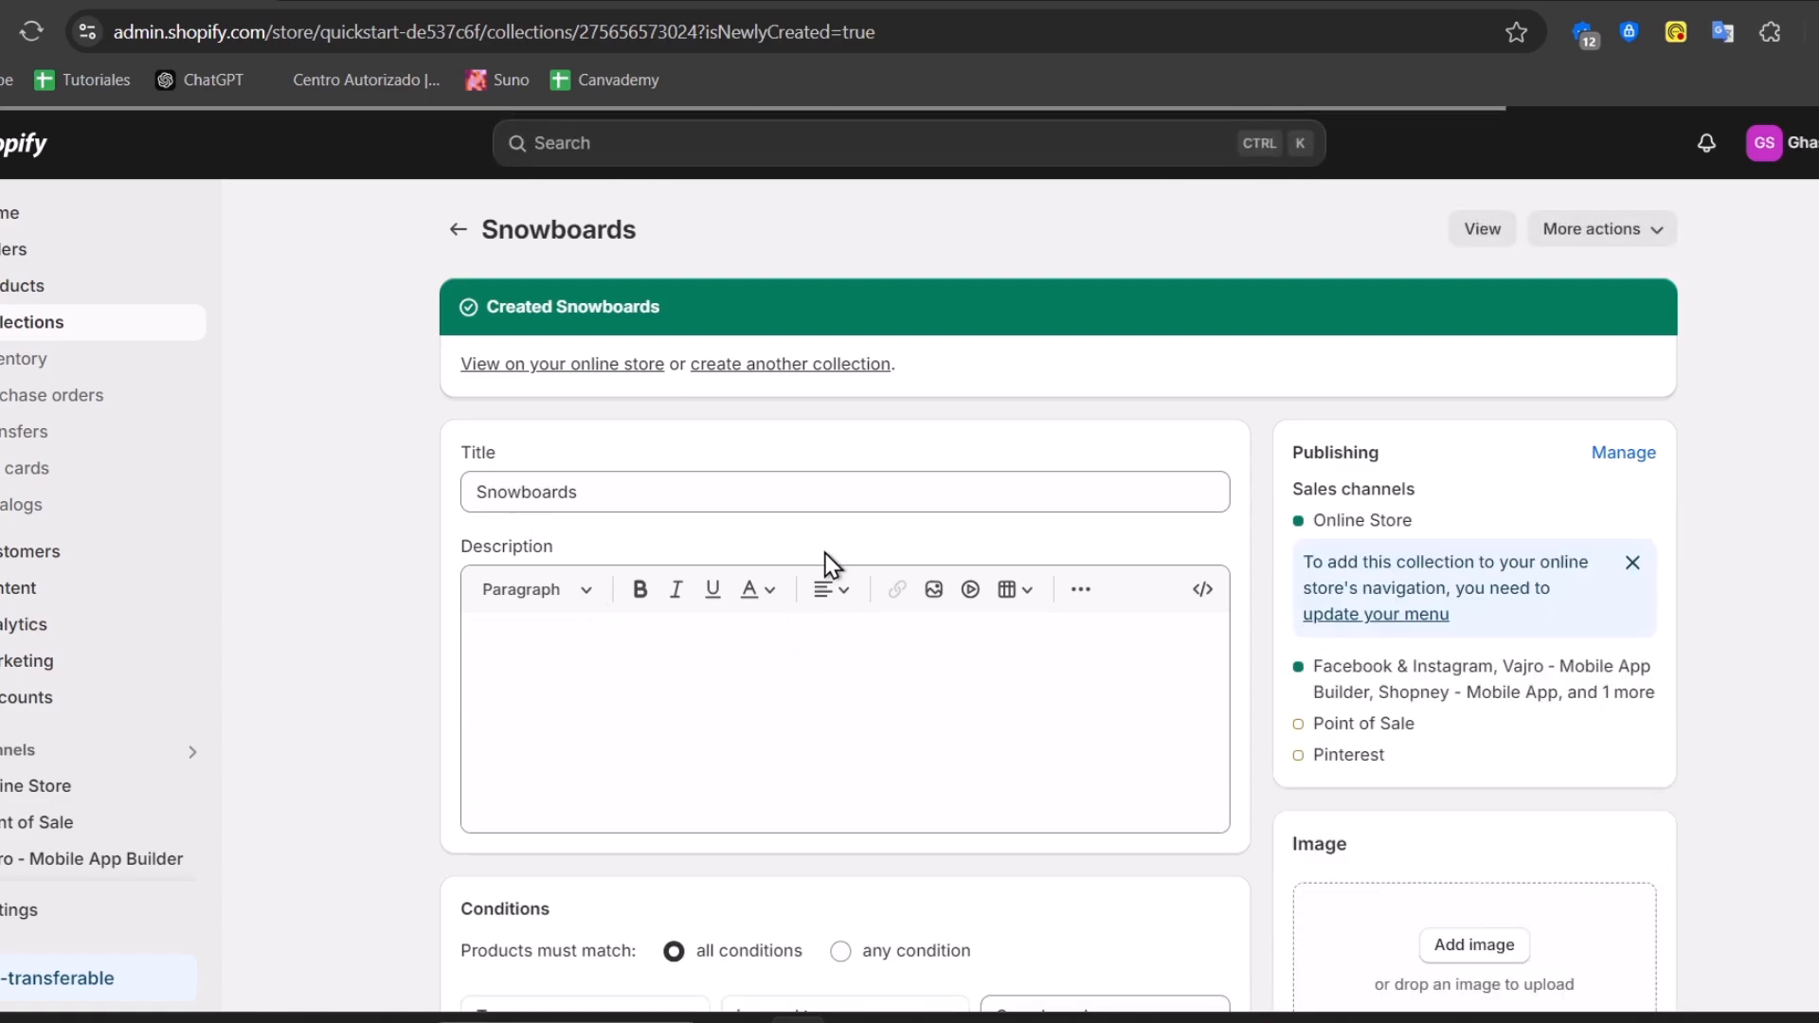
Add a second condition: Tag is equal to Snow
{"action": "scroll", "coordinate": [650, 408], "scroll_direction": "down", "scroll_amount": 8}
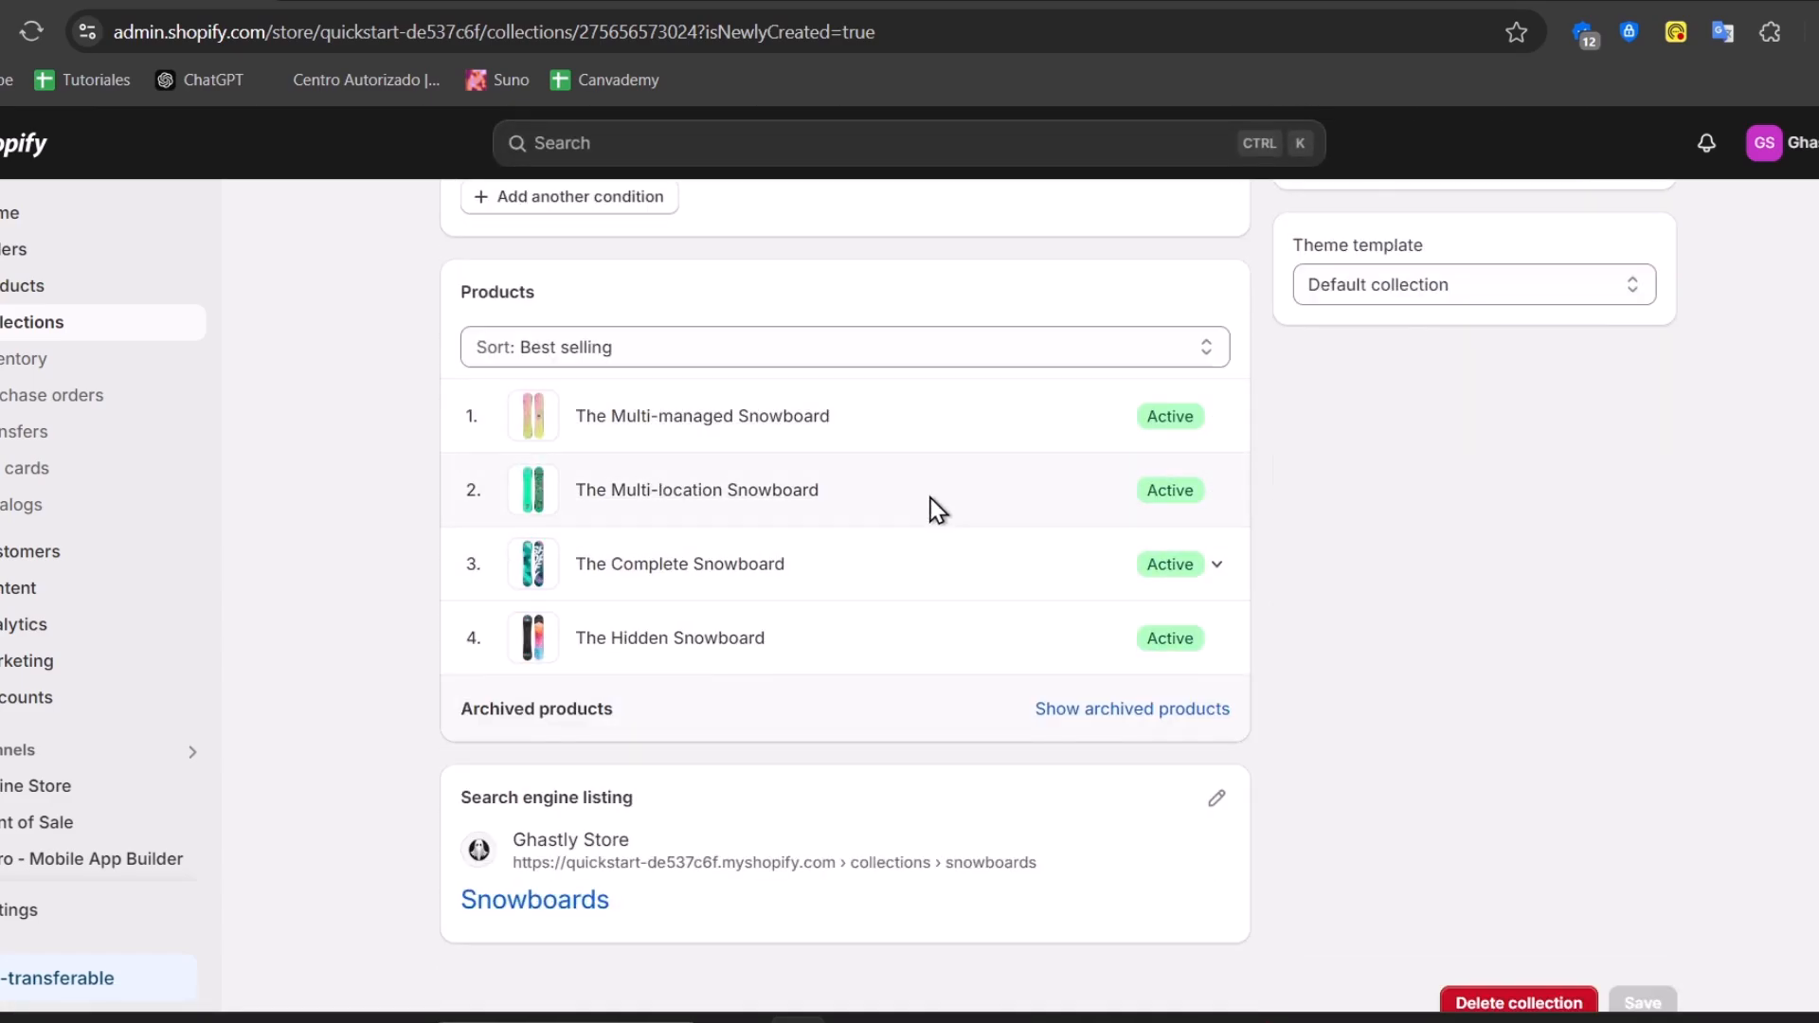
{"action": "scroll", "coordinate": [877, 581], "scroll_direction": "down", "scroll_amount": 1}
{"action": "scroll", "coordinate": [878, 581], "scroll_direction": "up", "scroll_amount": 5}
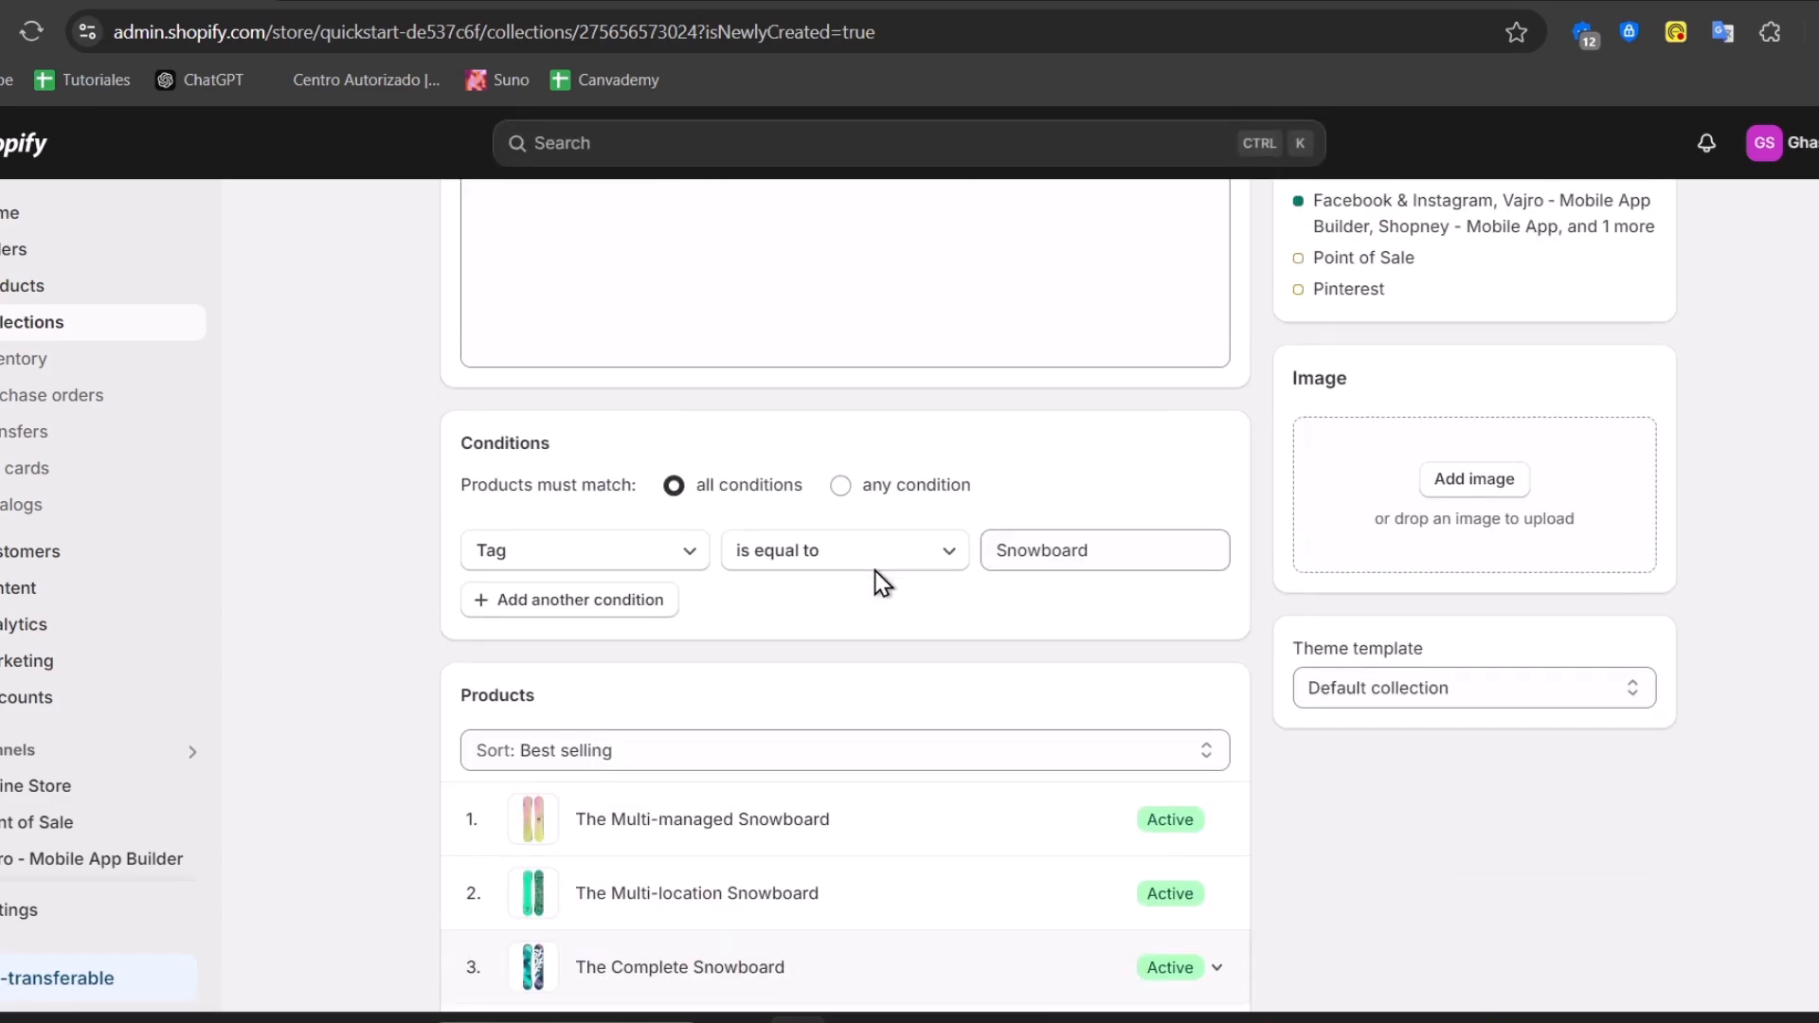
{"action": "left_click", "coordinate": [628, 598]}
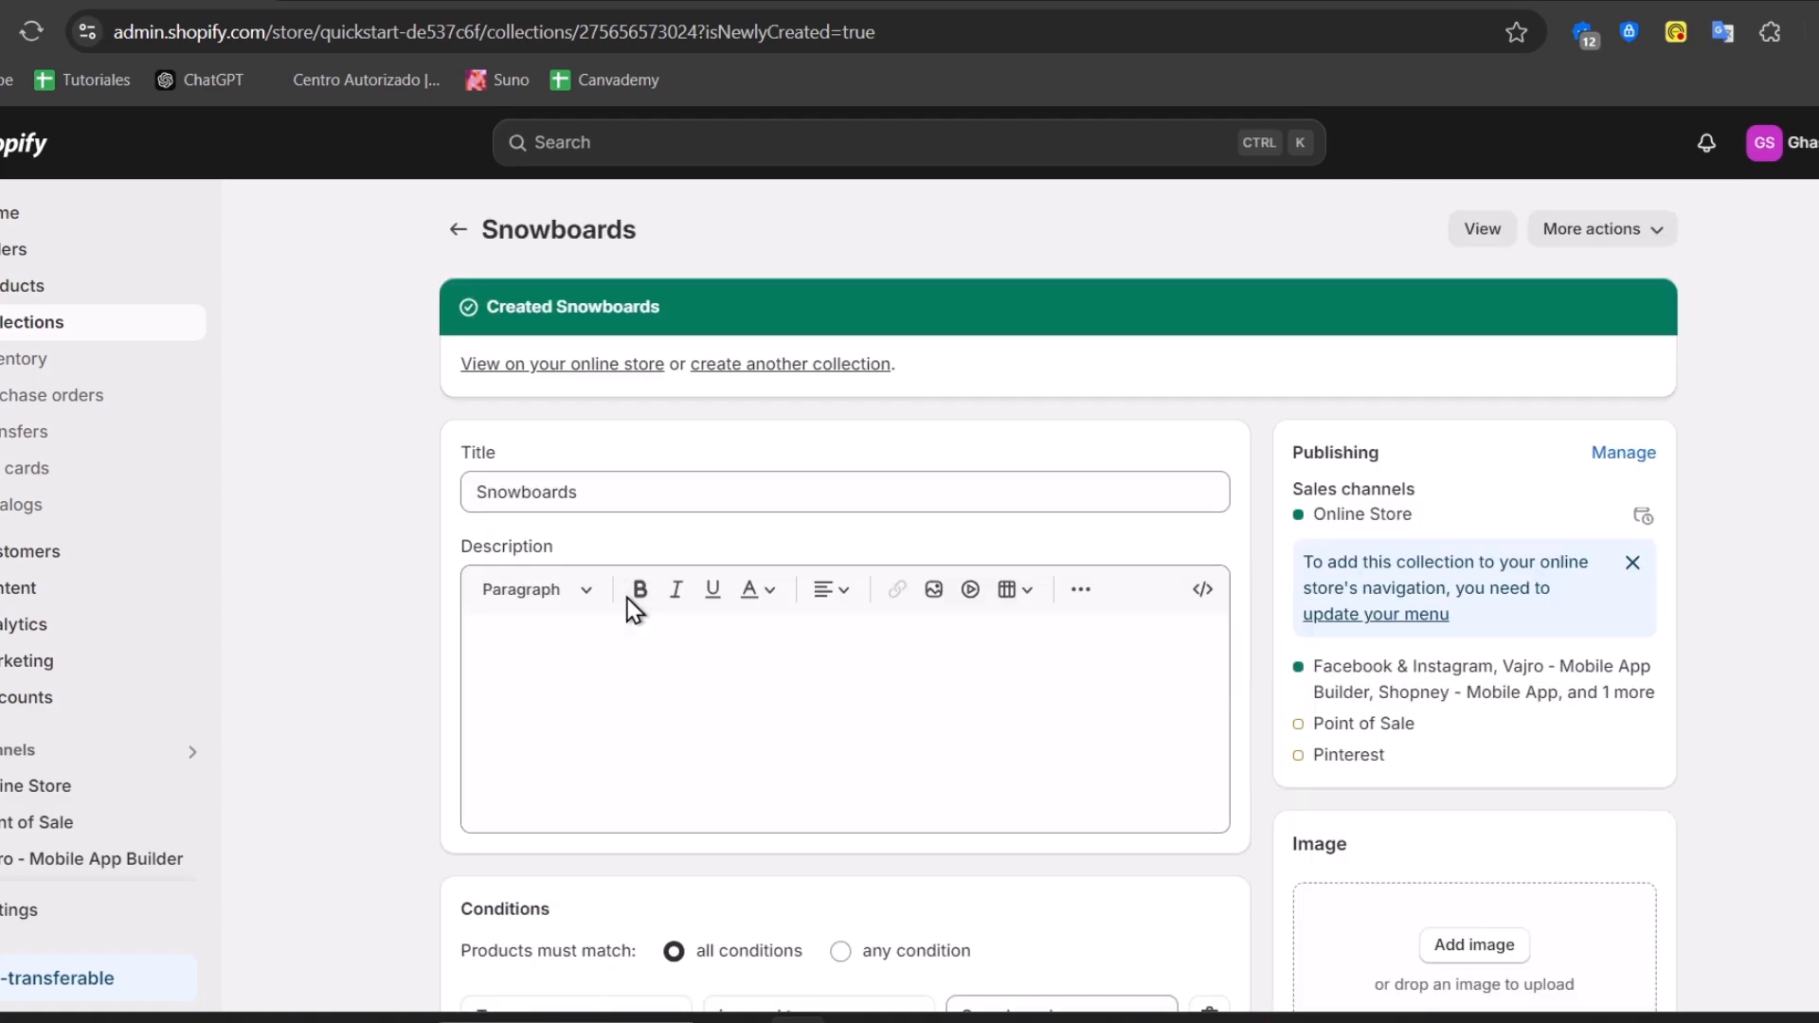
{"action": "scroll", "coordinate": [726, 673], "scroll_direction": "down", "scroll_amount": 5}
{"action": "scroll", "coordinate": [726, 673], "scroll_direction": "down", "scroll_amount": 3}
{"action": "scroll", "coordinate": [787, 491], "scroll_direction": "up", "scroll_amount": 5}
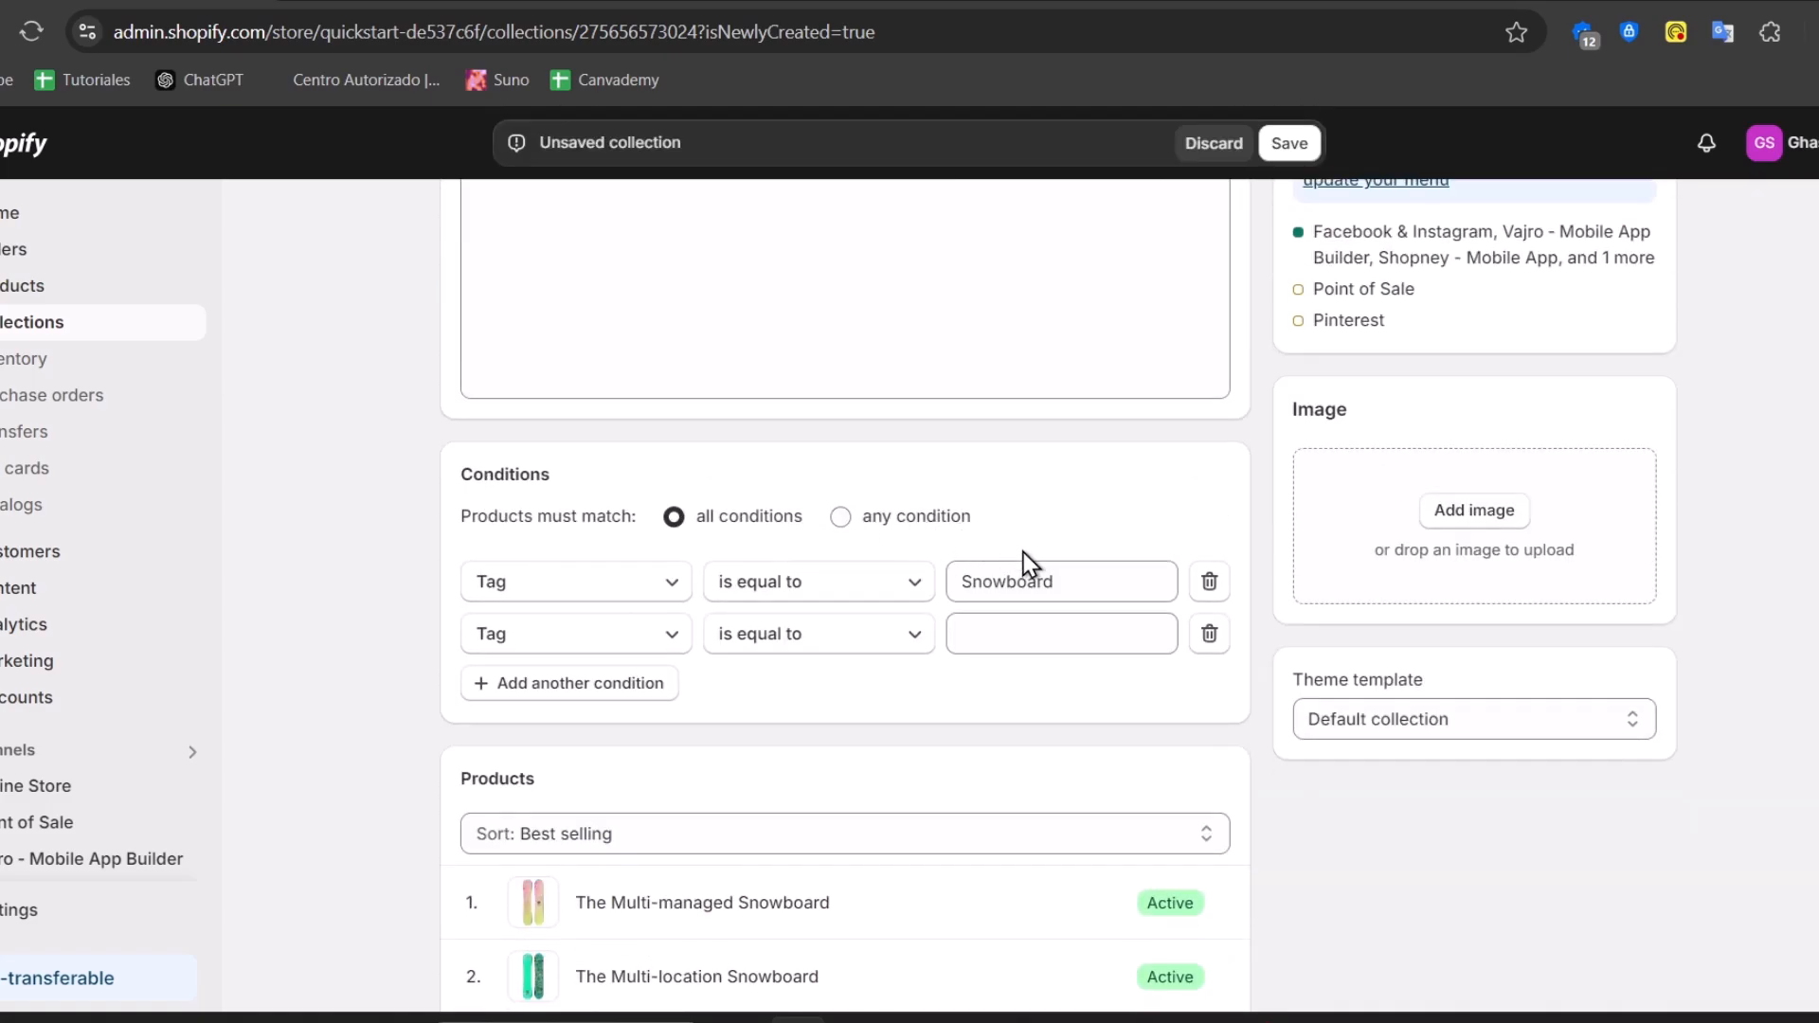
{"action": "left_click", "coordinate": [1094, 629]}
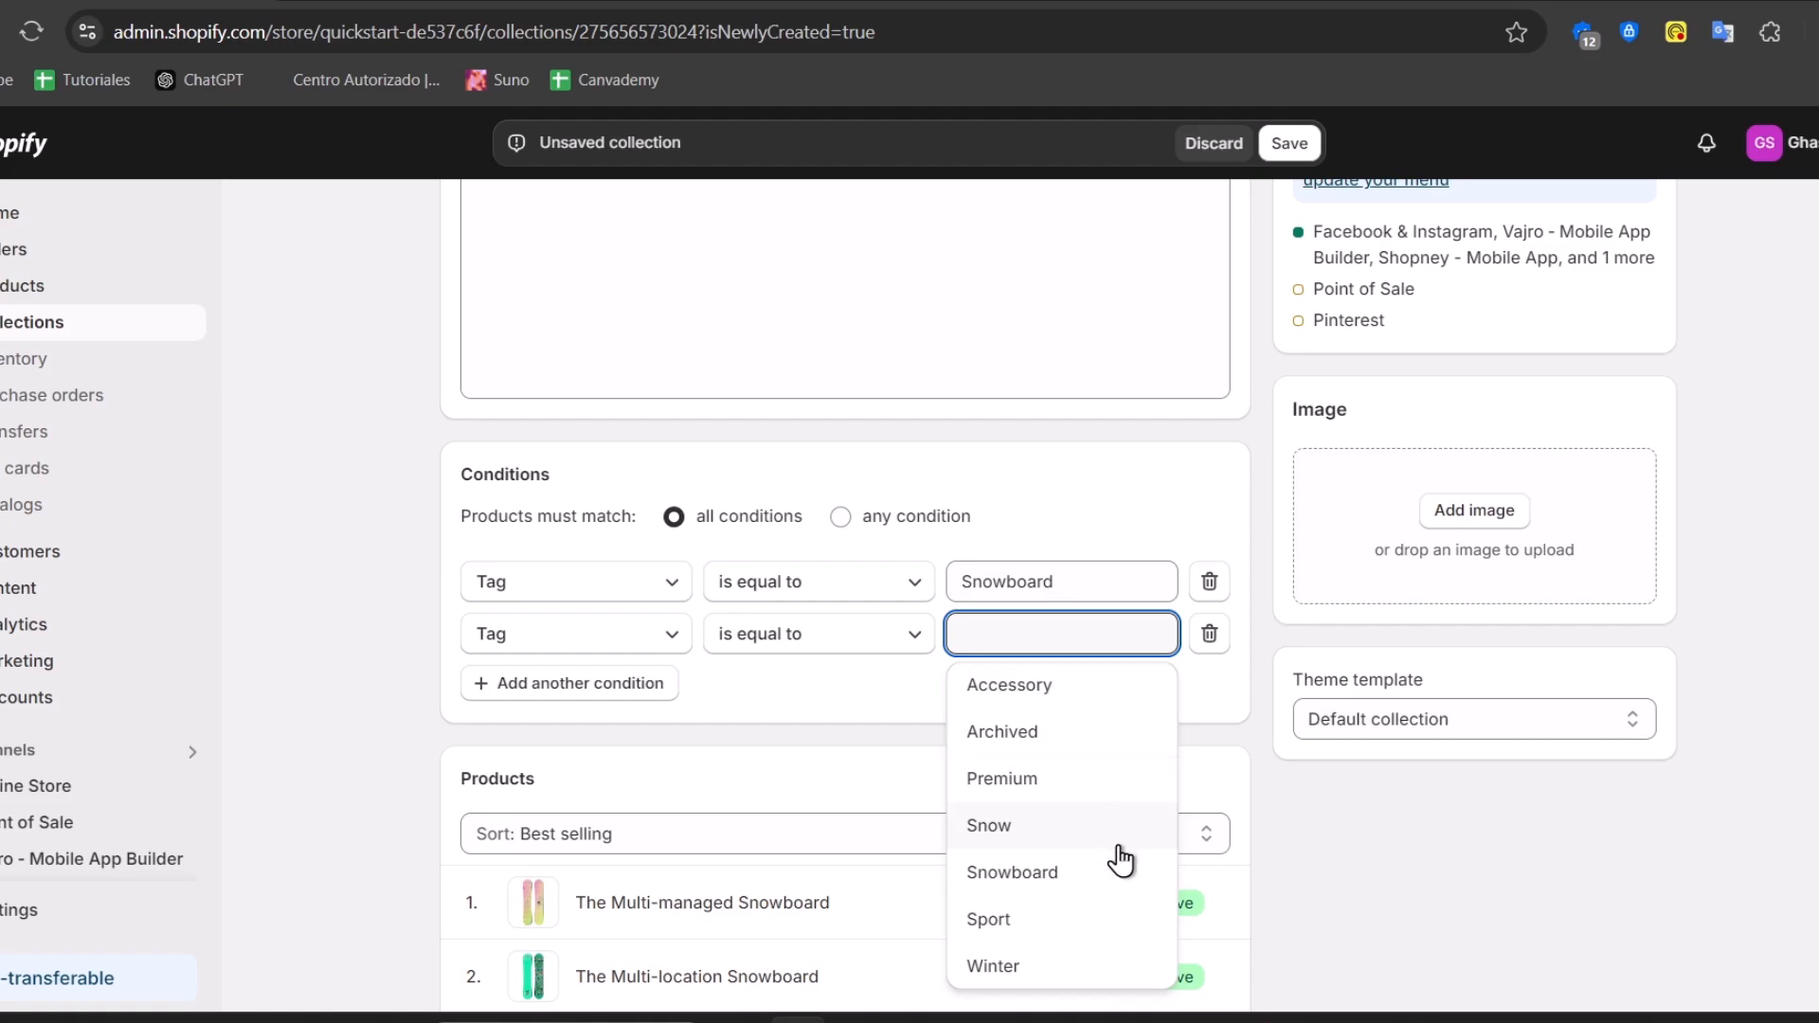
{"action": "left_click", "coordinate": [1050, 832]}
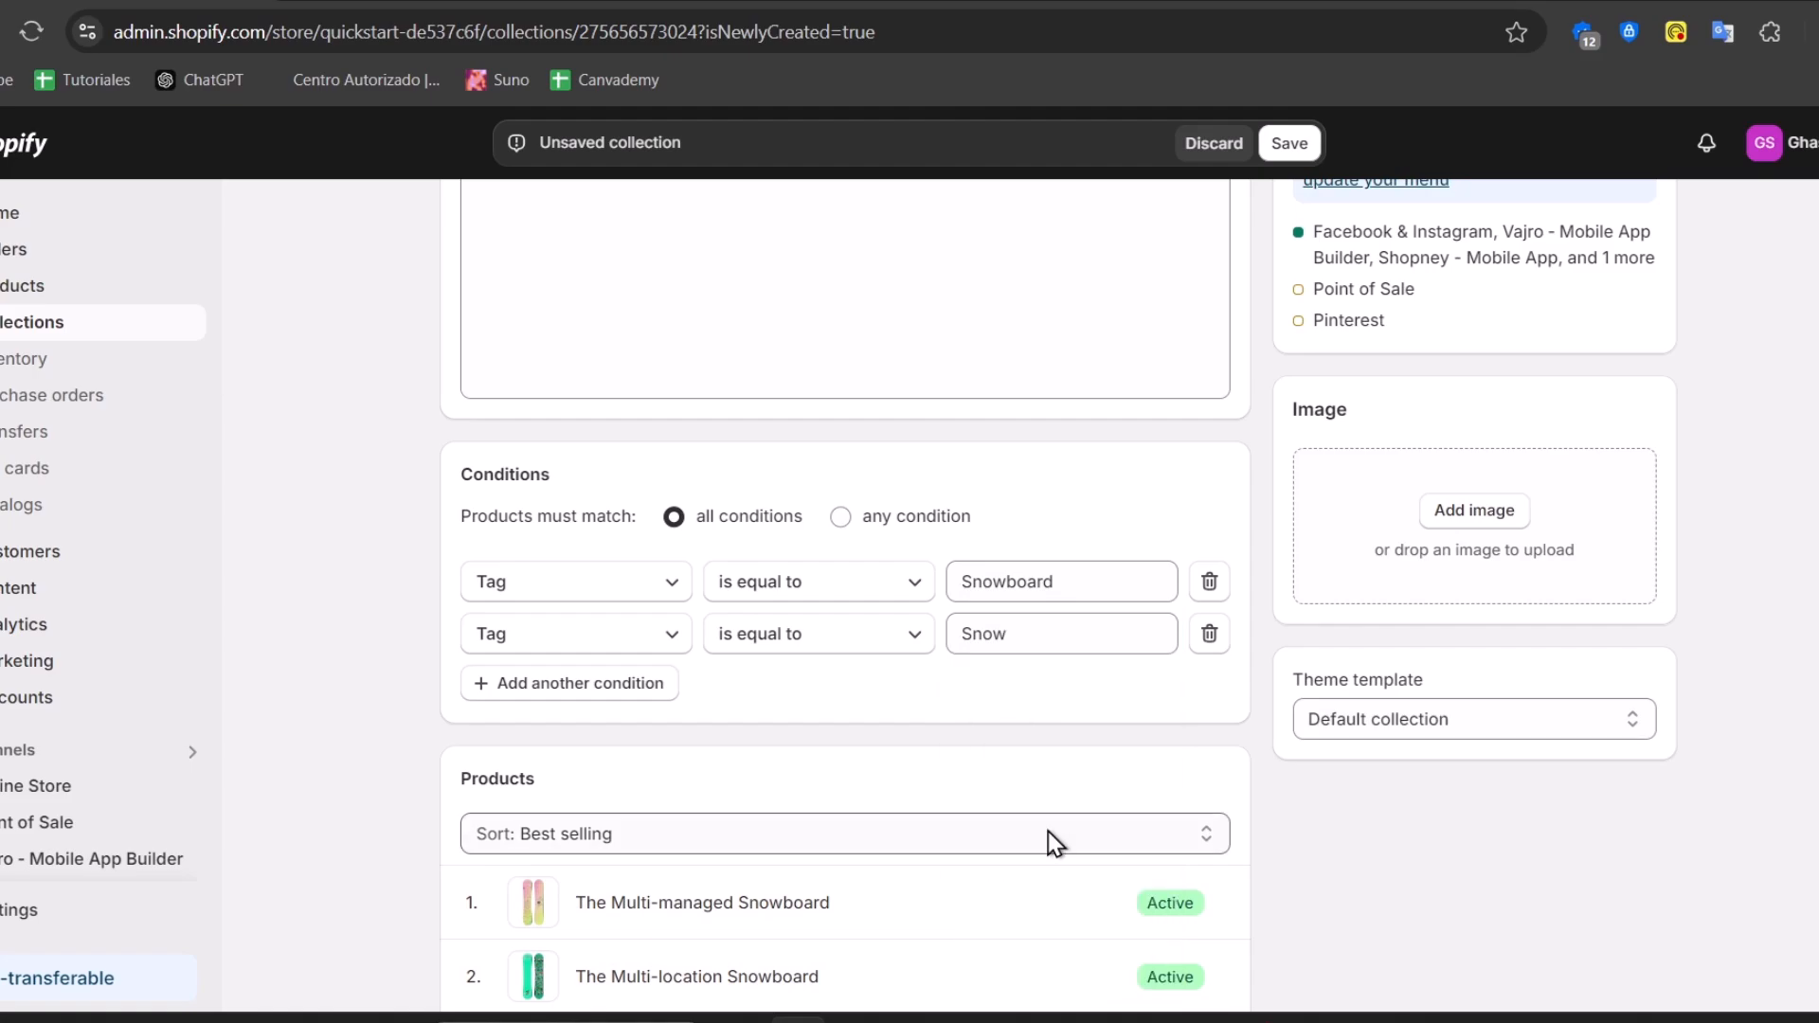
Add two more tag conditions, Sport and Winter
{"action": "left_click", "coordinate": [637, 688]}
{"action": "left_click", "coordinate": [1026, 686]}
{"action": "left_click", "coordinate": [1060, 588]}
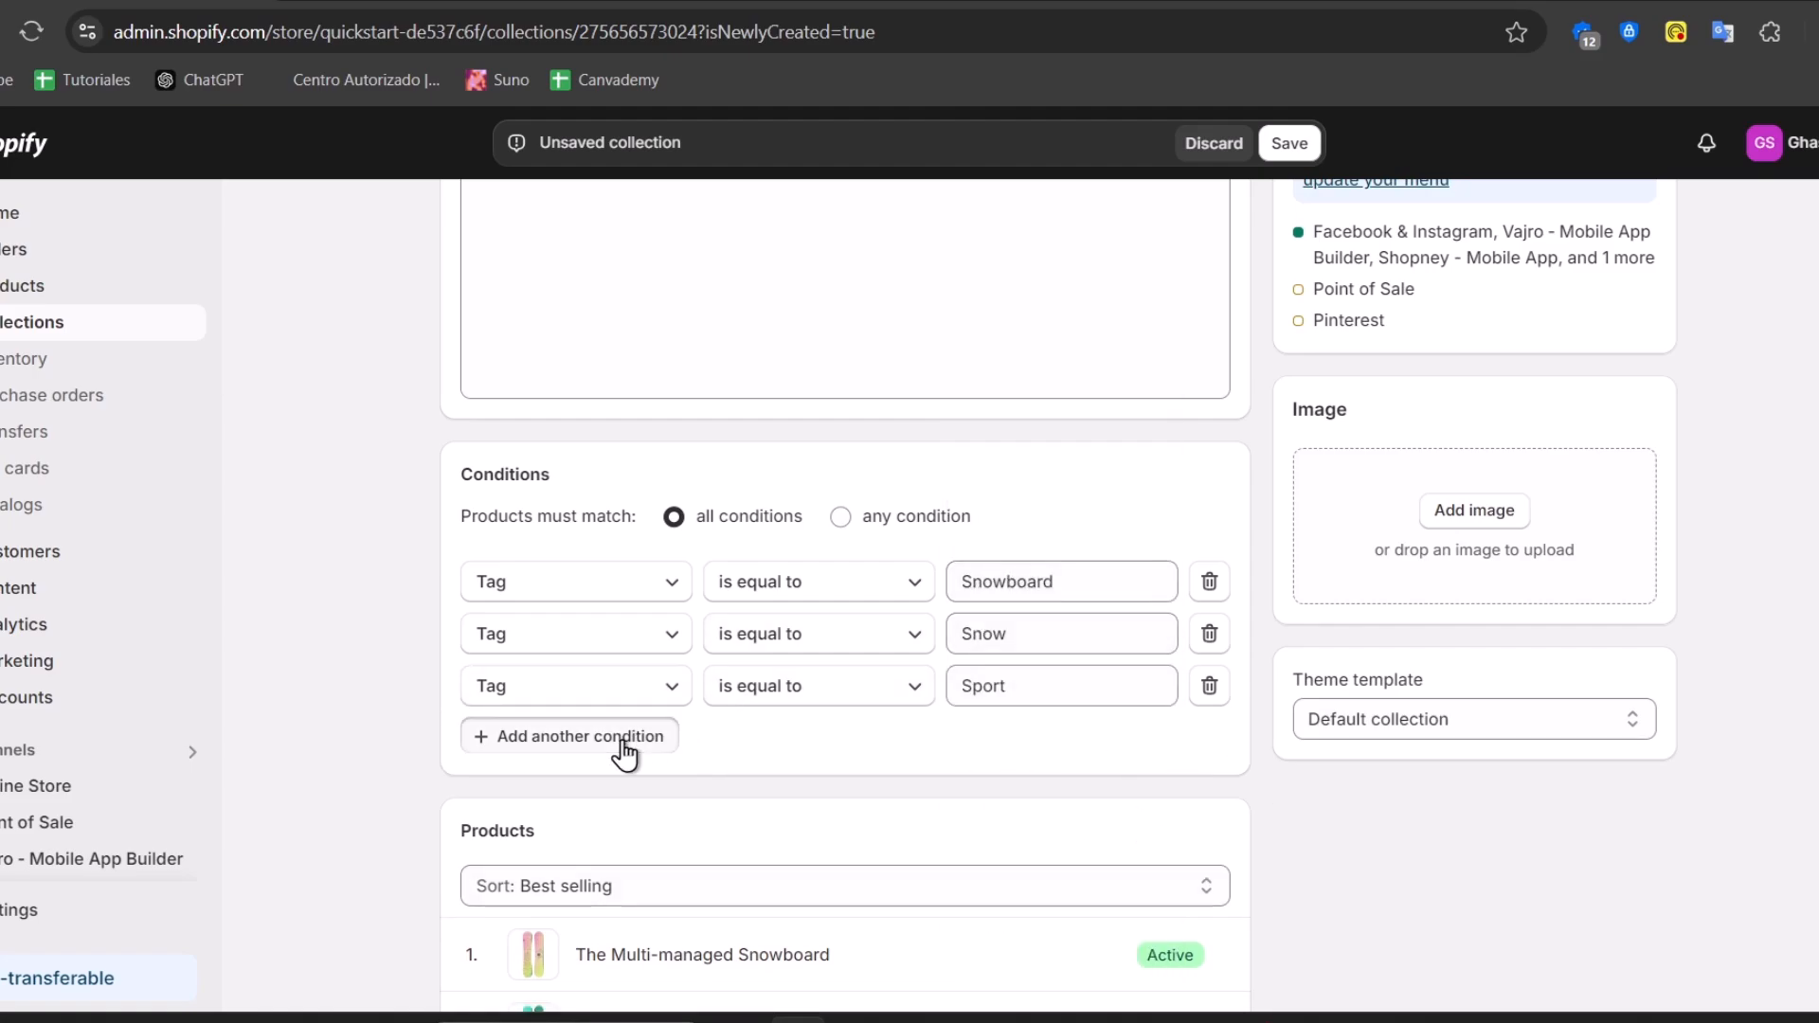
{"action": "left_click", "coordinate": [621, 742]}
{"action": "left_click", "coordinate": [999, 735]}
{"action": "left_click", "coordinate": [1081, 698]}
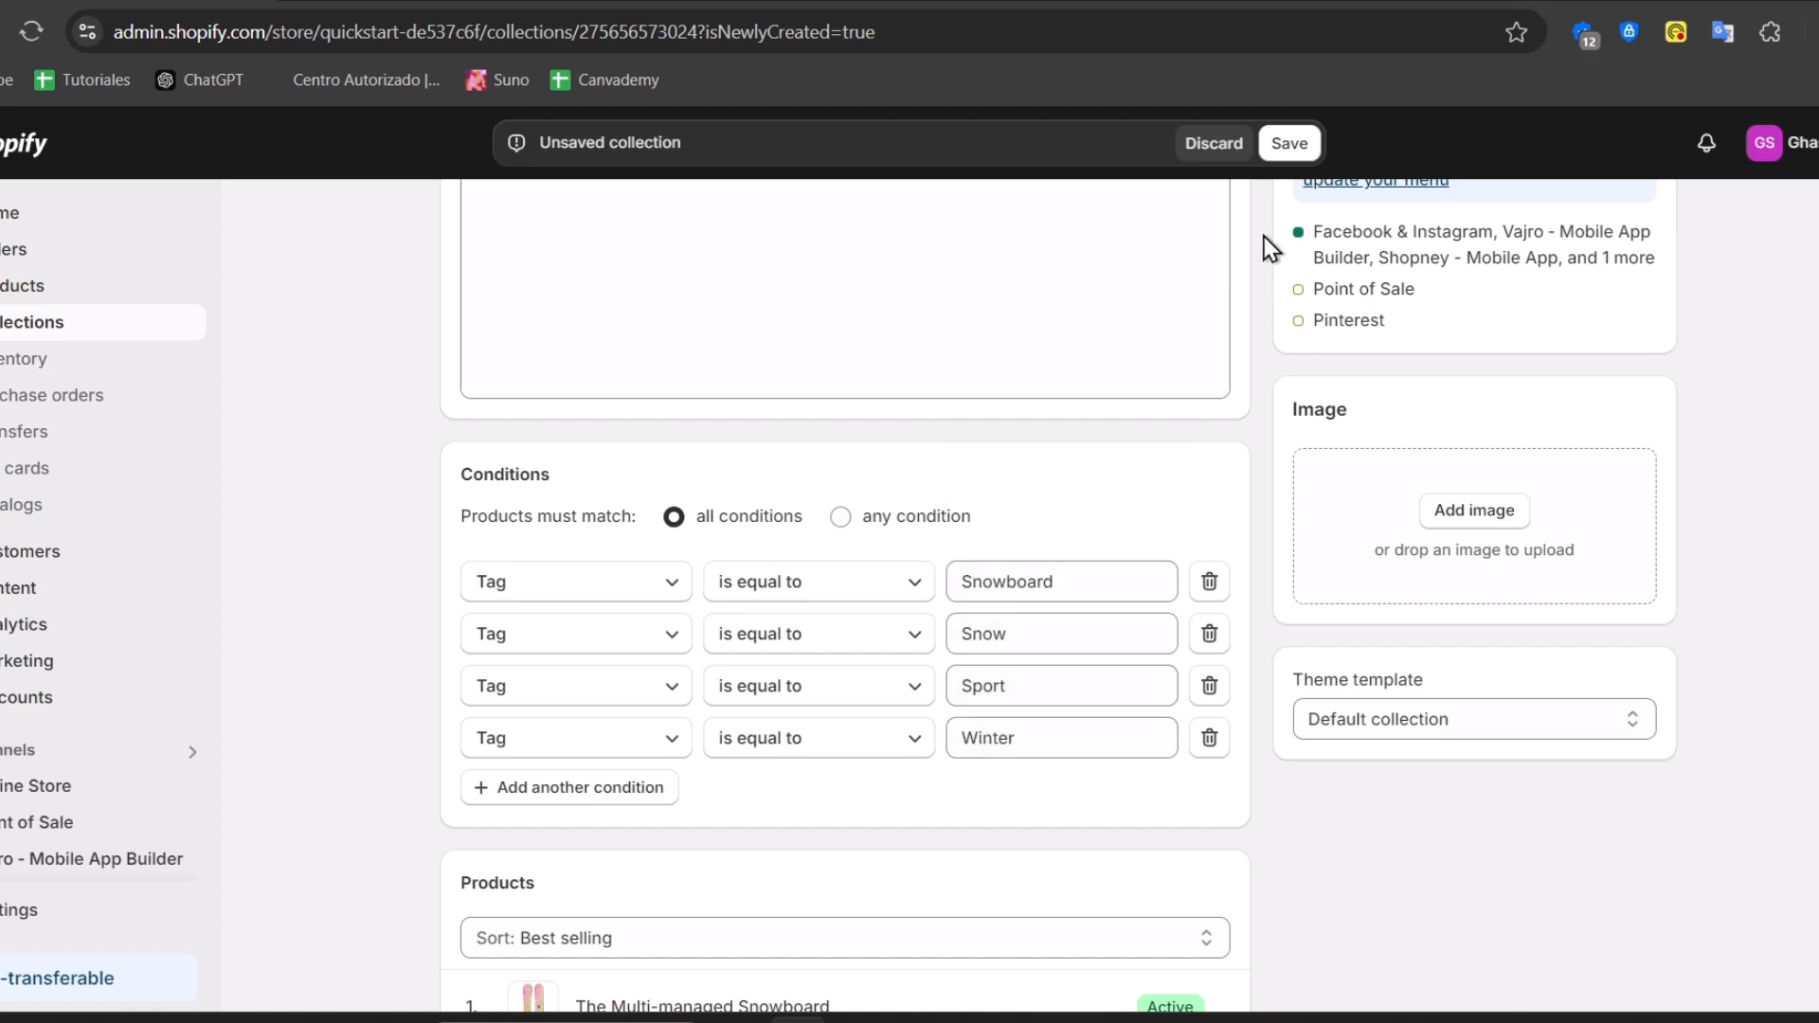
Save the Snowboards collection and return to the Collections list
{"action": "left_click", "coordinate": [1287, 146]}
{"action": "scroll", "coordinate": [1219, 663], "scroll_direction": "down", "scroll_amount": 5}
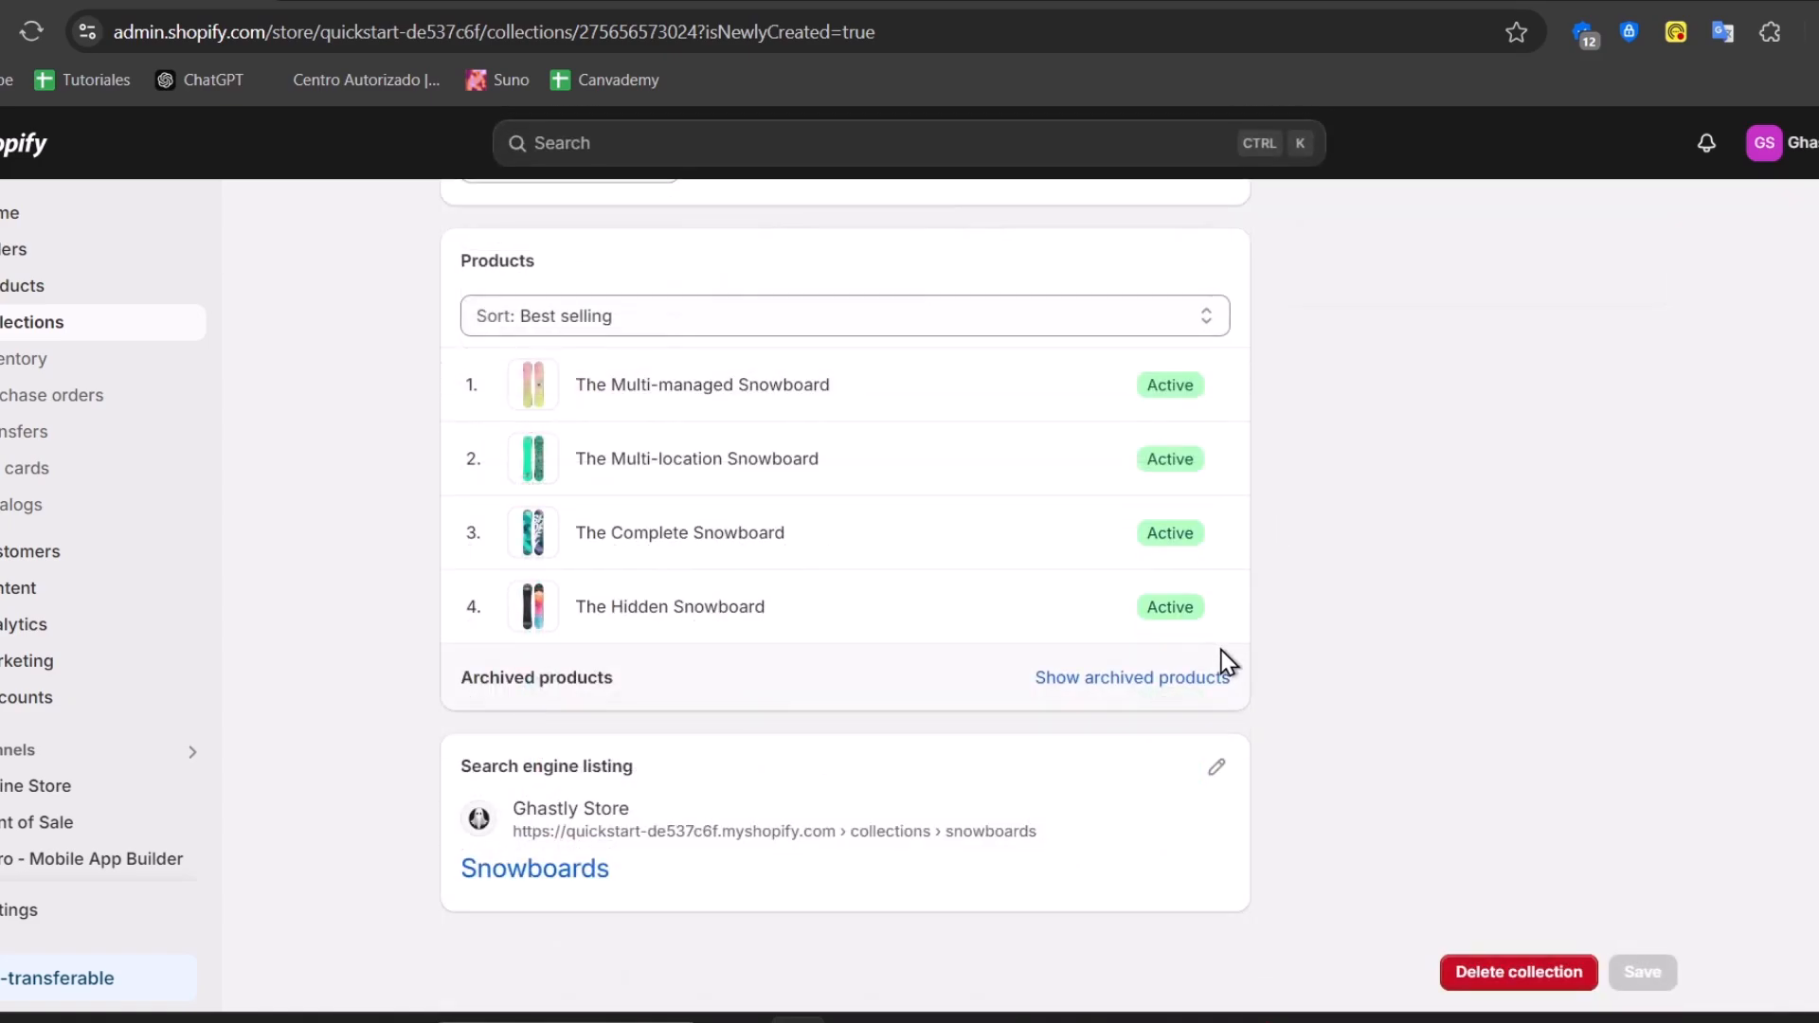
{"action": "scroll", "coordinate": [1216, 684], "scroll_direction": "up", "scroll_amount": 5}
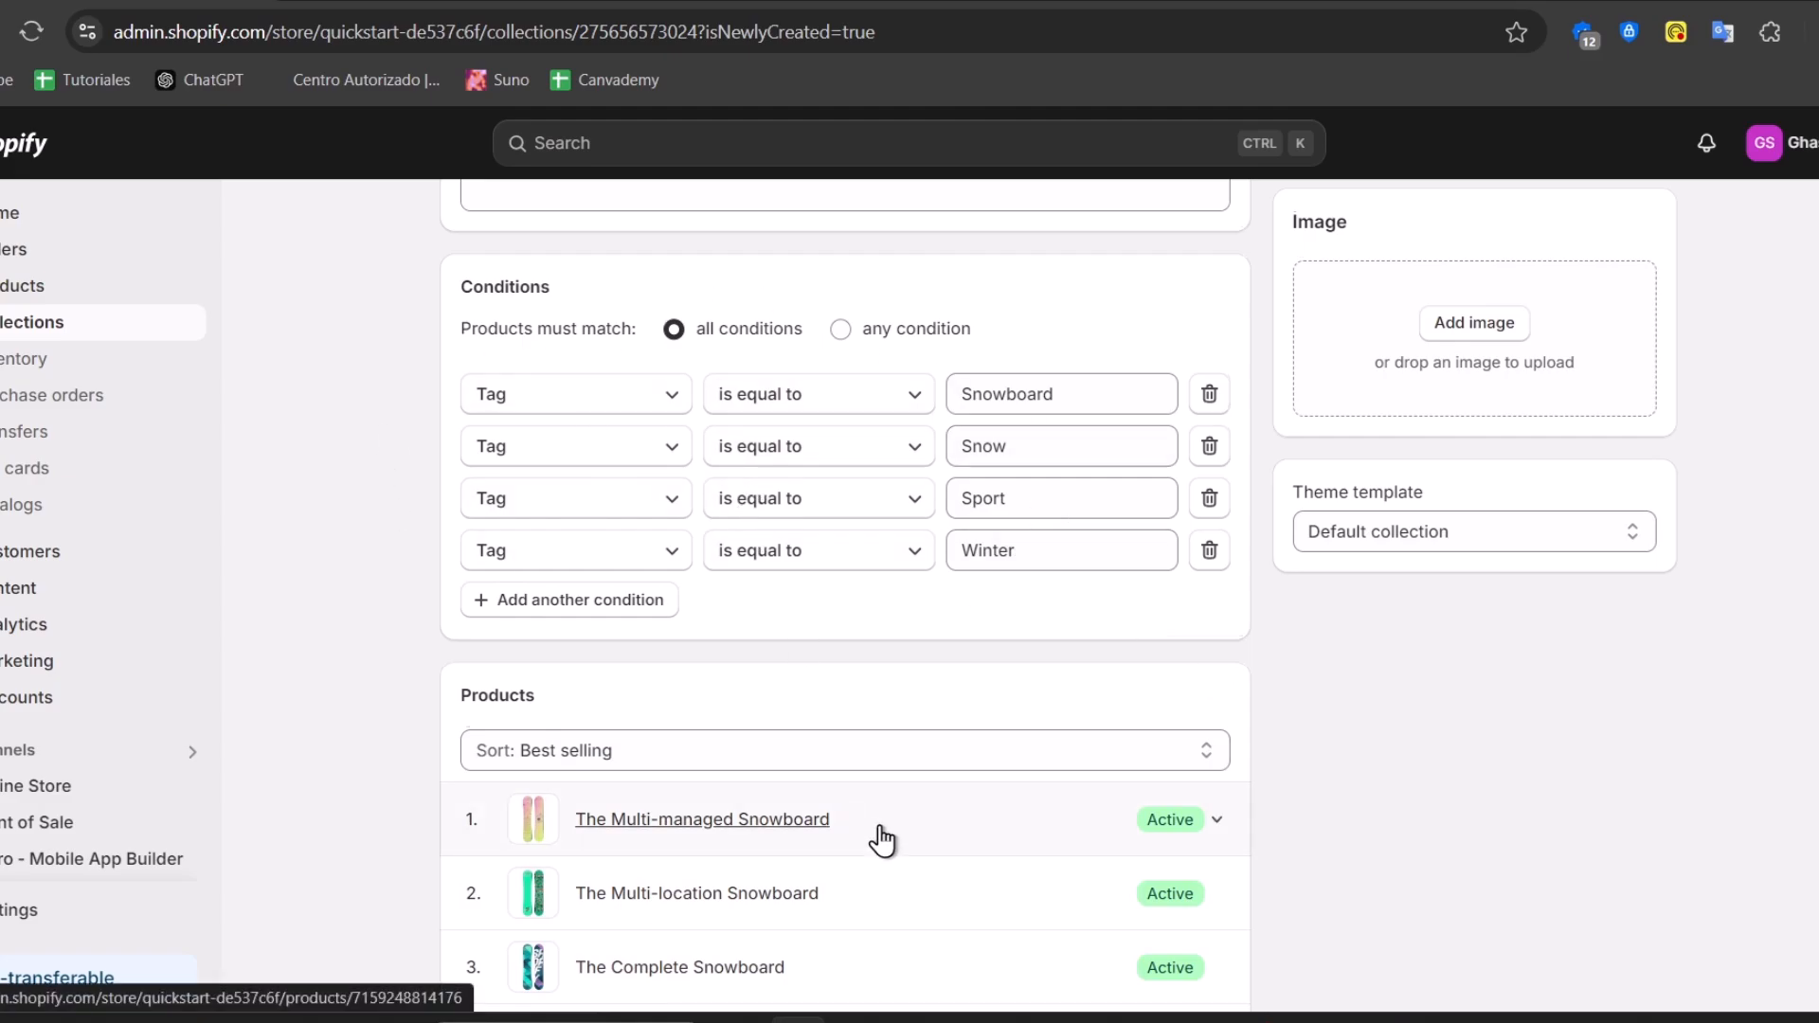
{"action": "scroll", "coordinate": [873, 835], "scroll_direction": "down", "scroll_amount": 5}
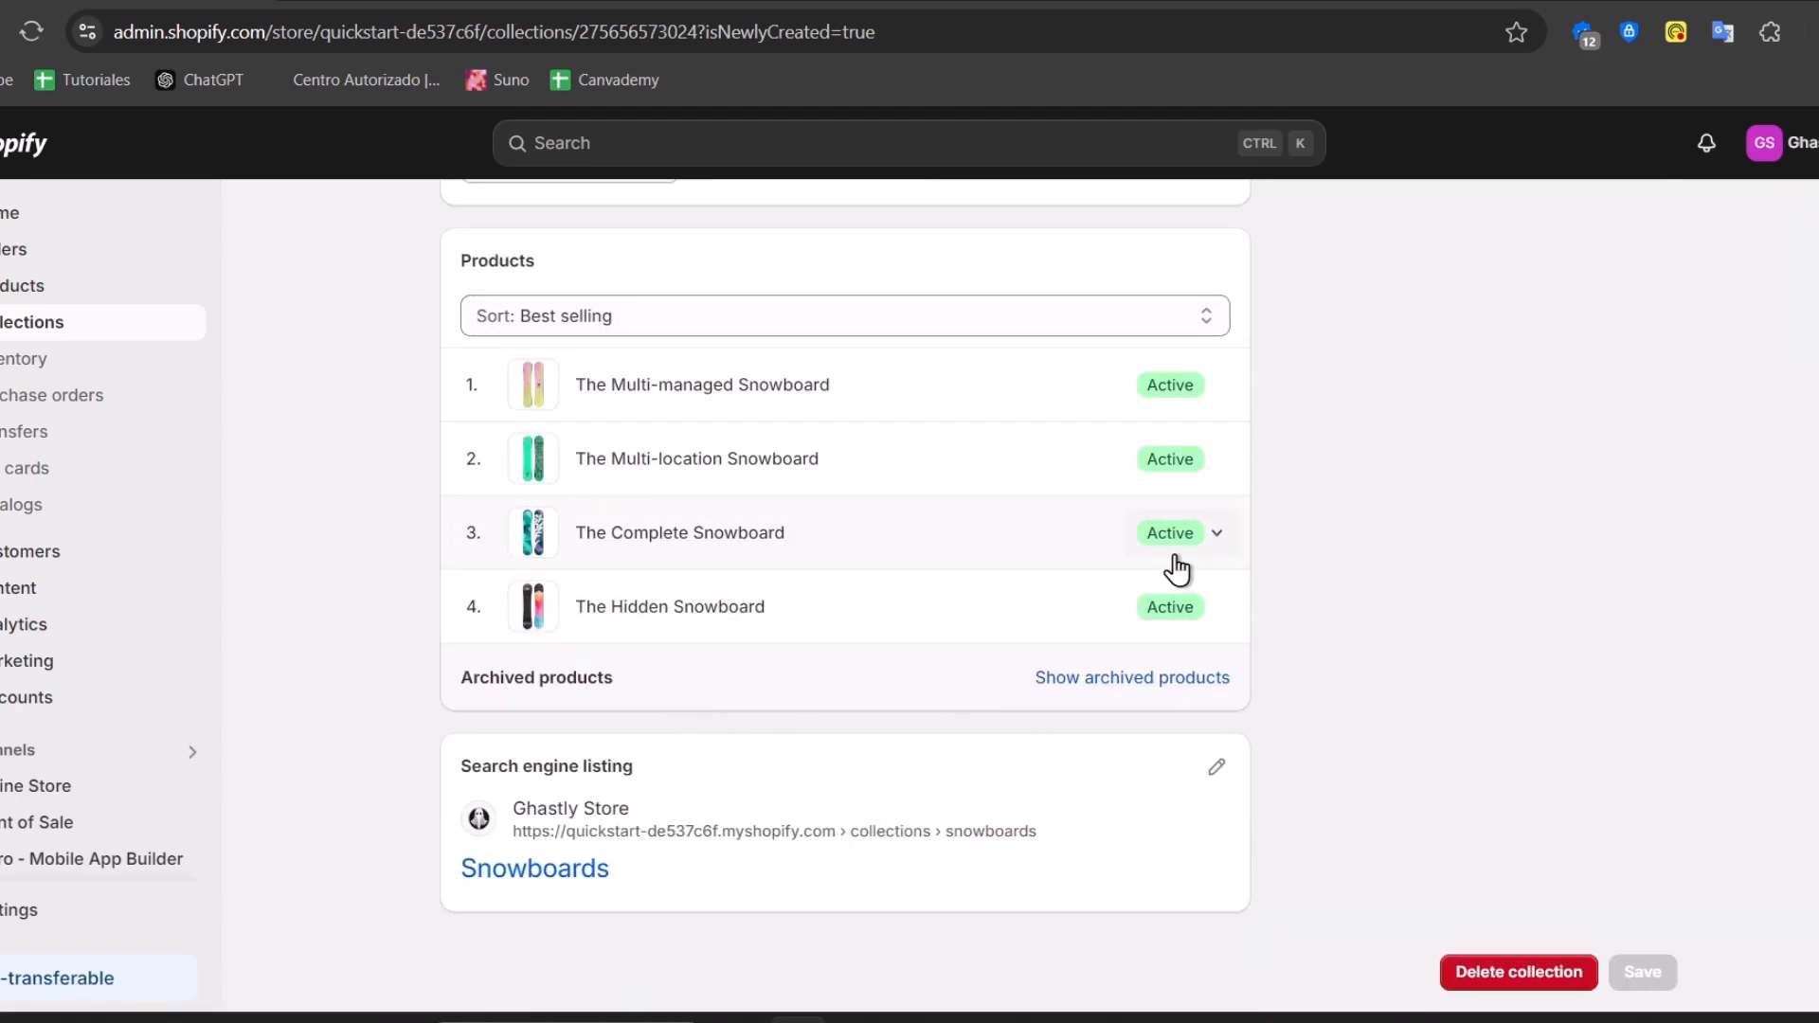
{"action": "scroll", "coordinate": [1393, 493], "scroll_direction": "up", "scroll_amount": 10}
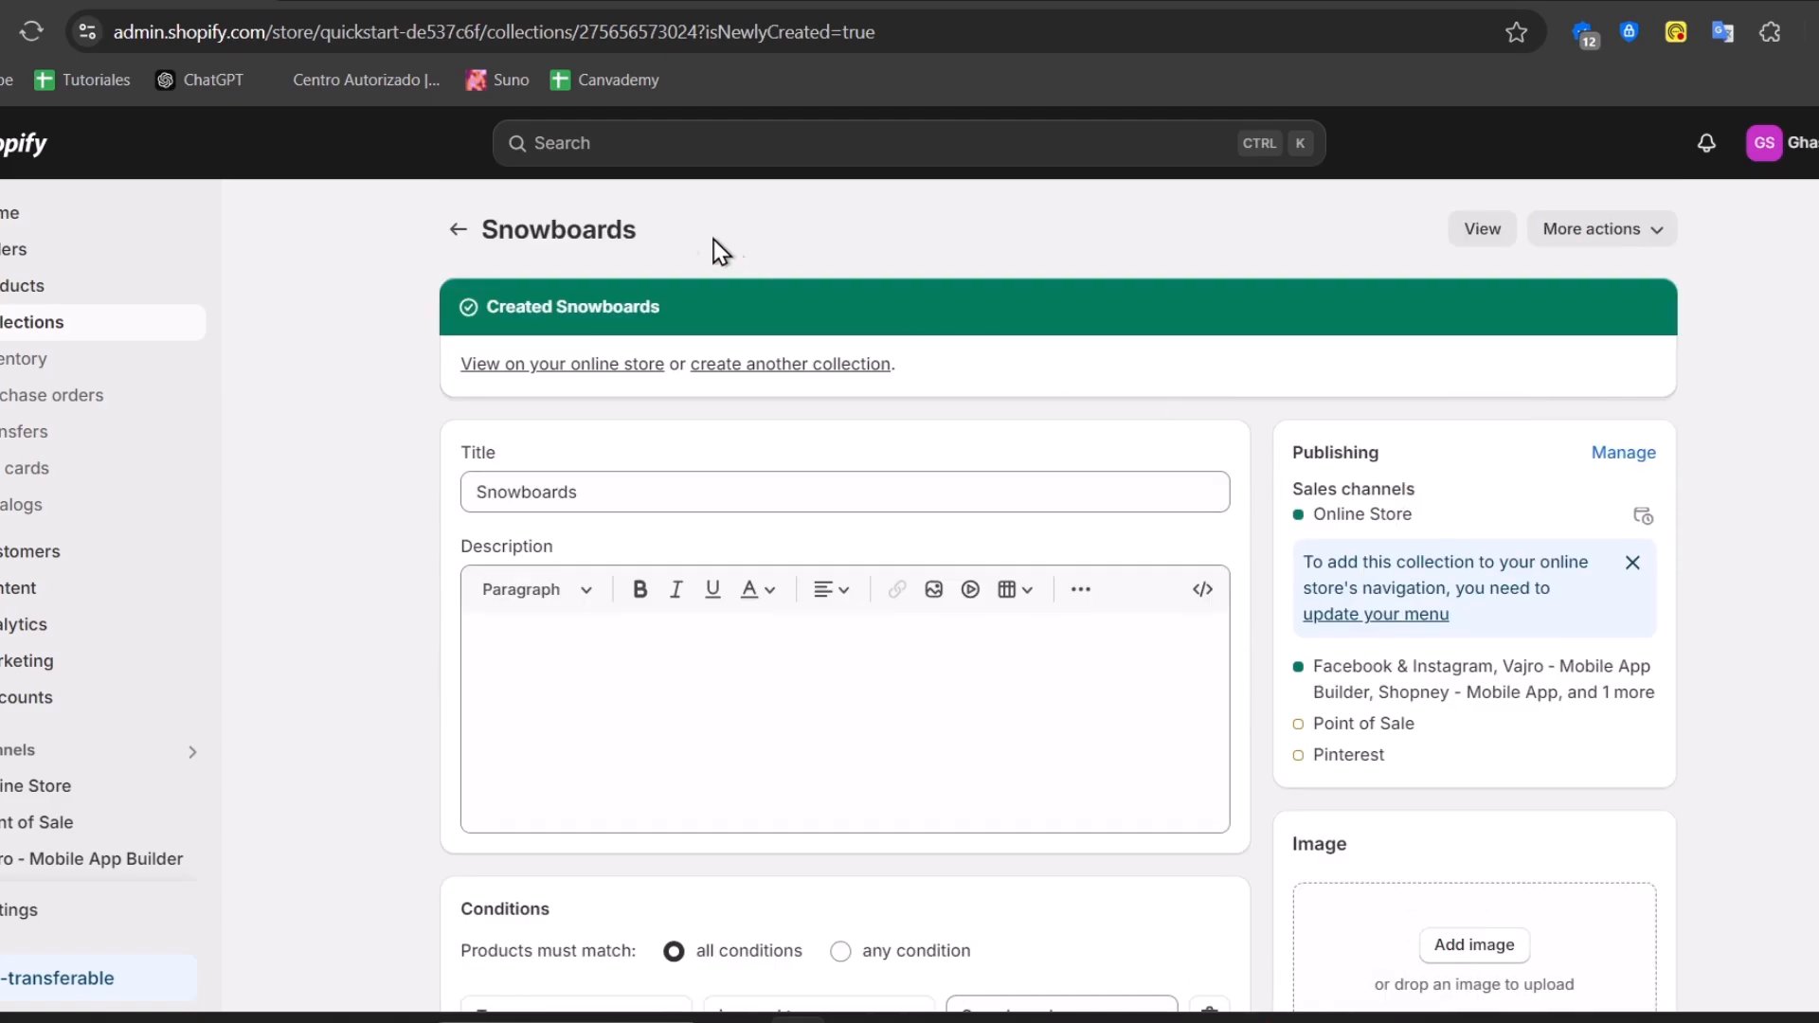
{"action": "left_click", "coordinate": [459, 231]}
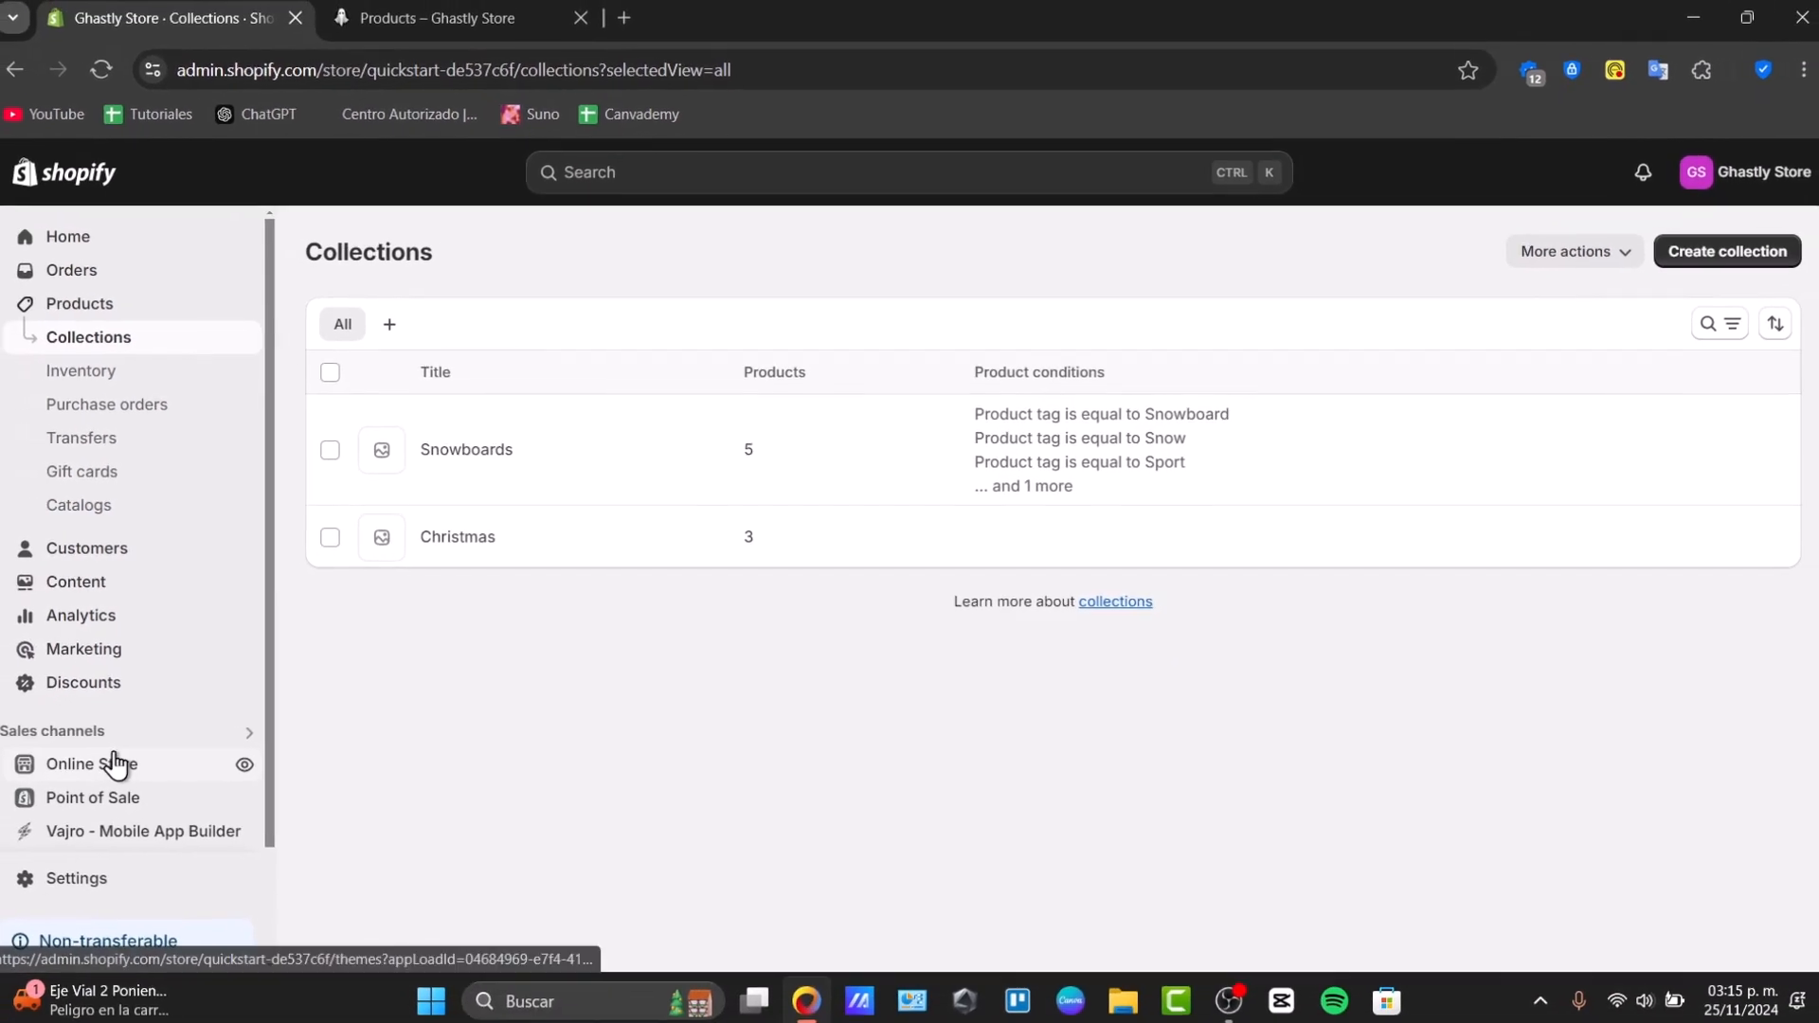
Go to Online Store > Navigation and open the Main menu for editing
{"action": "left_click", "coordinate": [115, 764]}
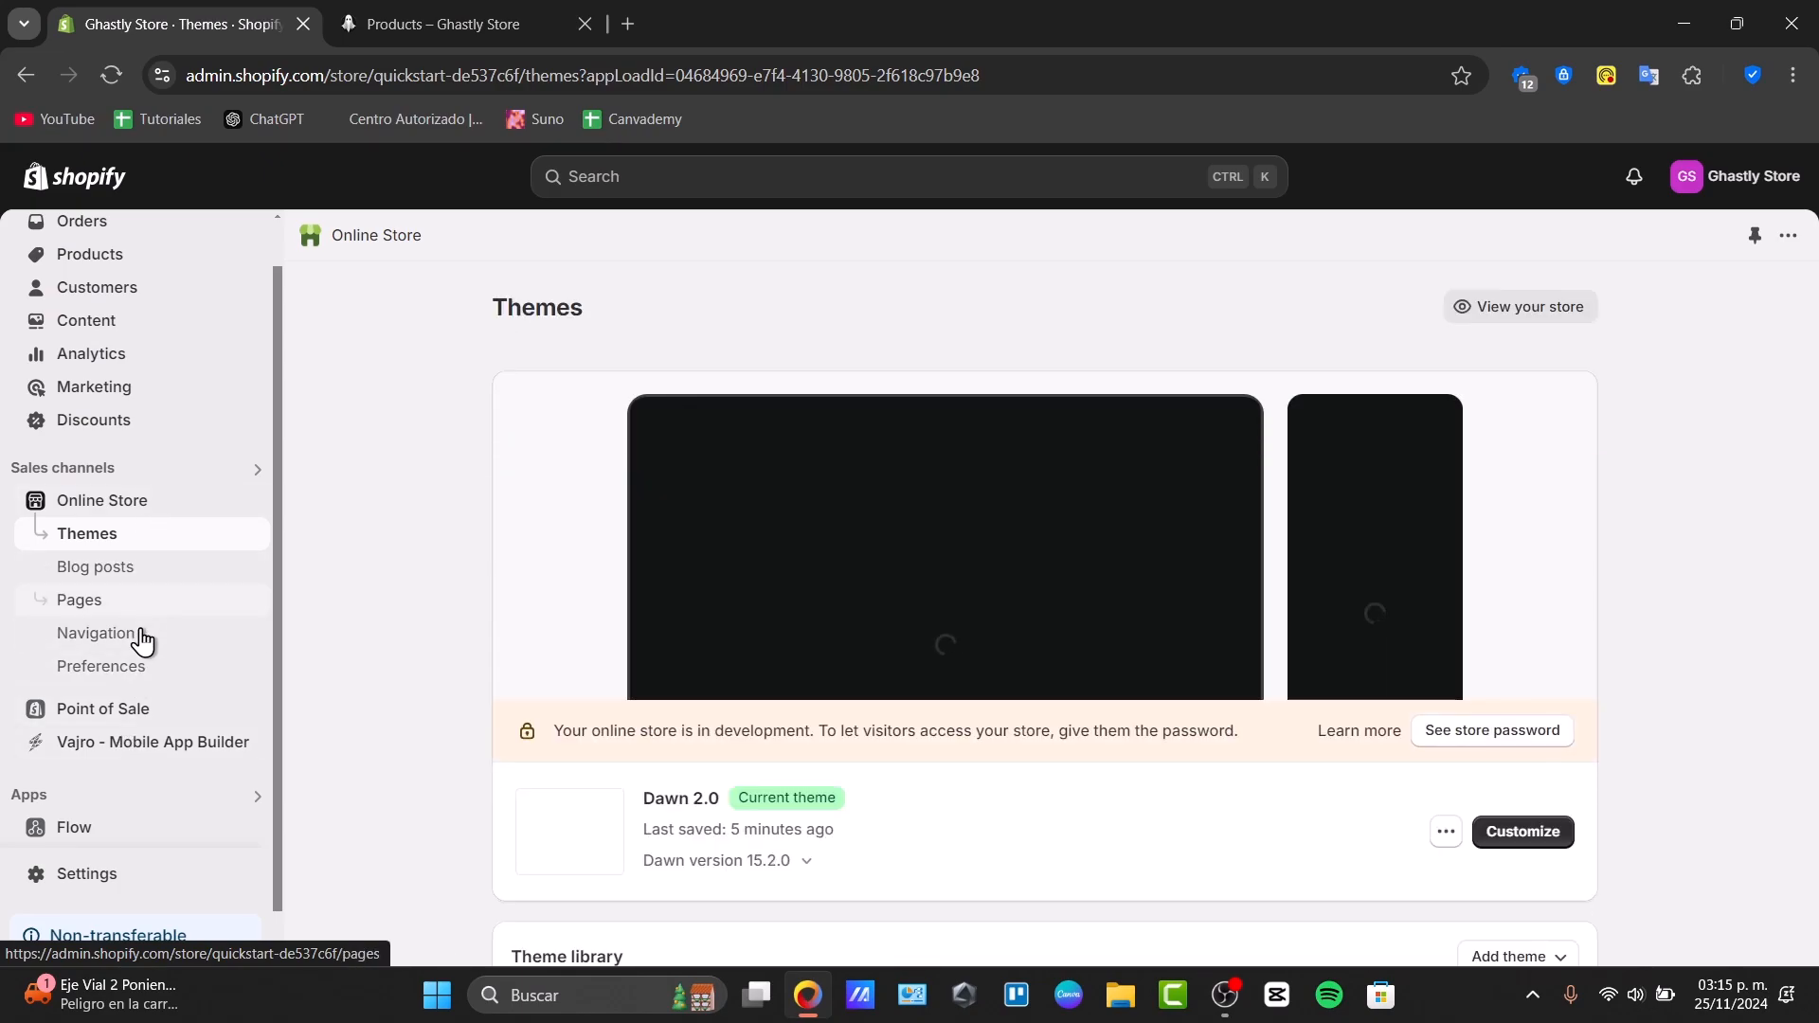
{"action": "left_click", "coordinate": [118, 644]}
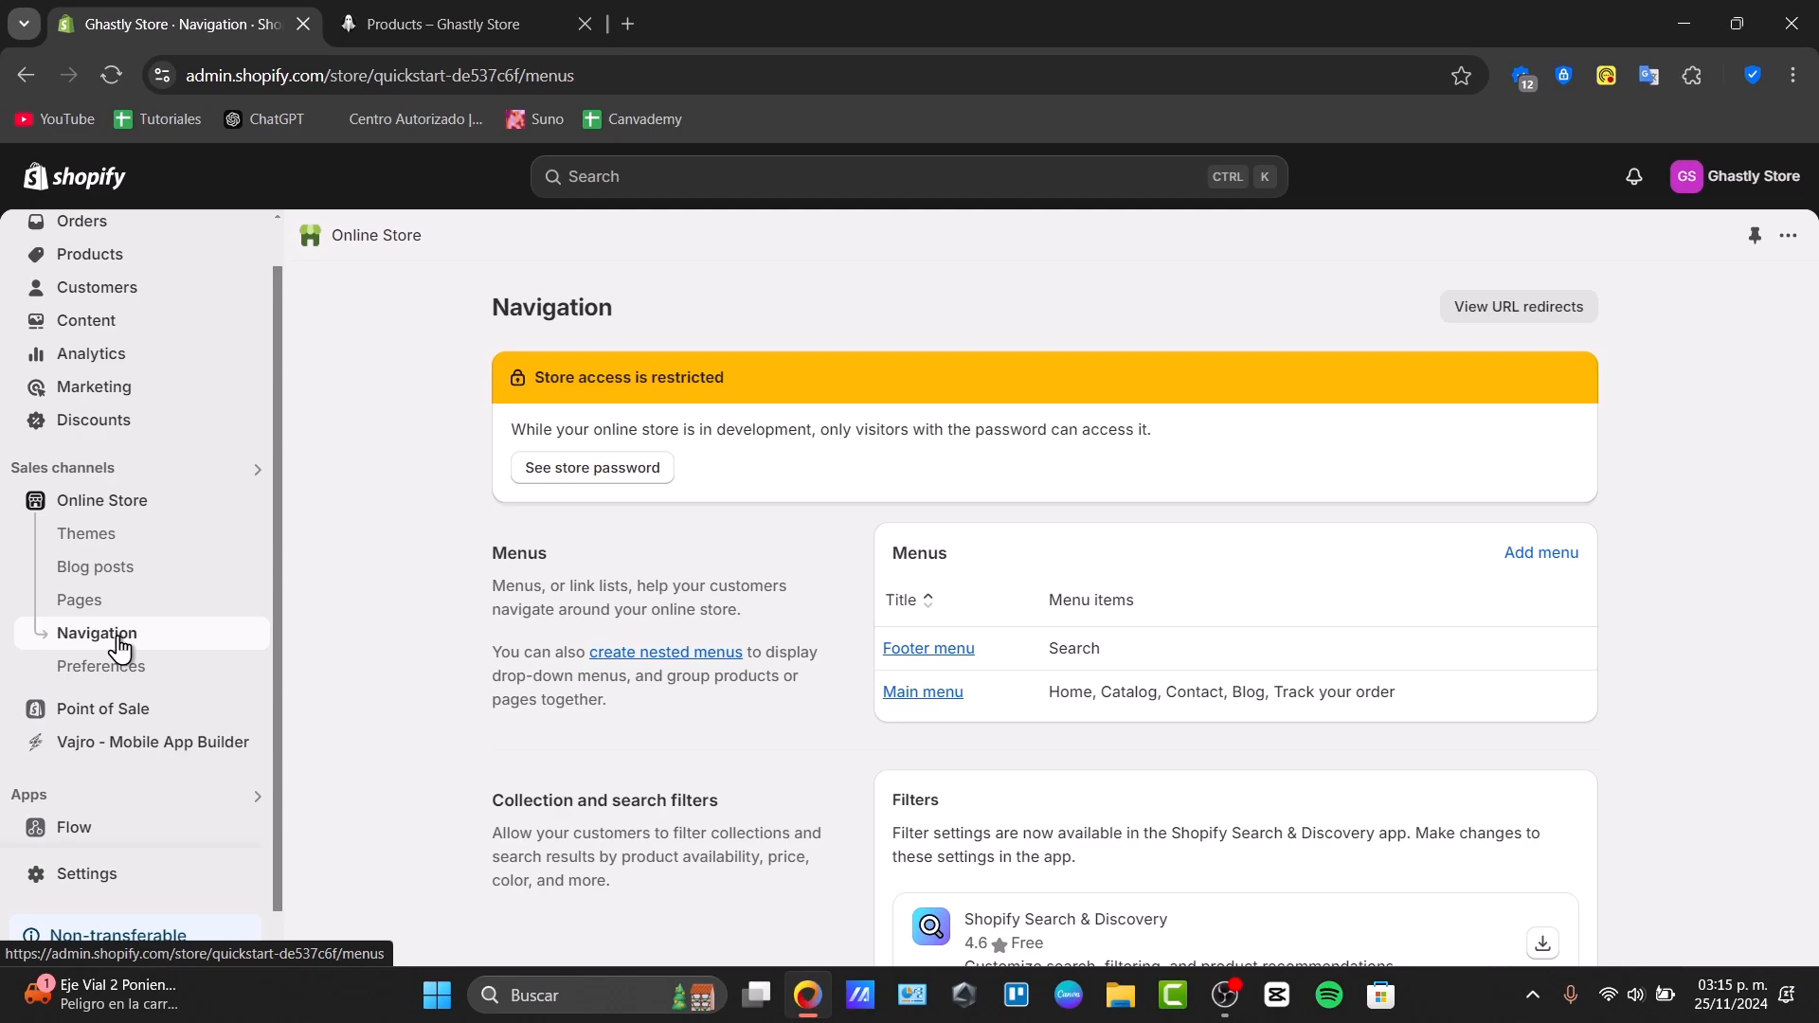
{"action": "left_click", "coordinate": [923, 692]}
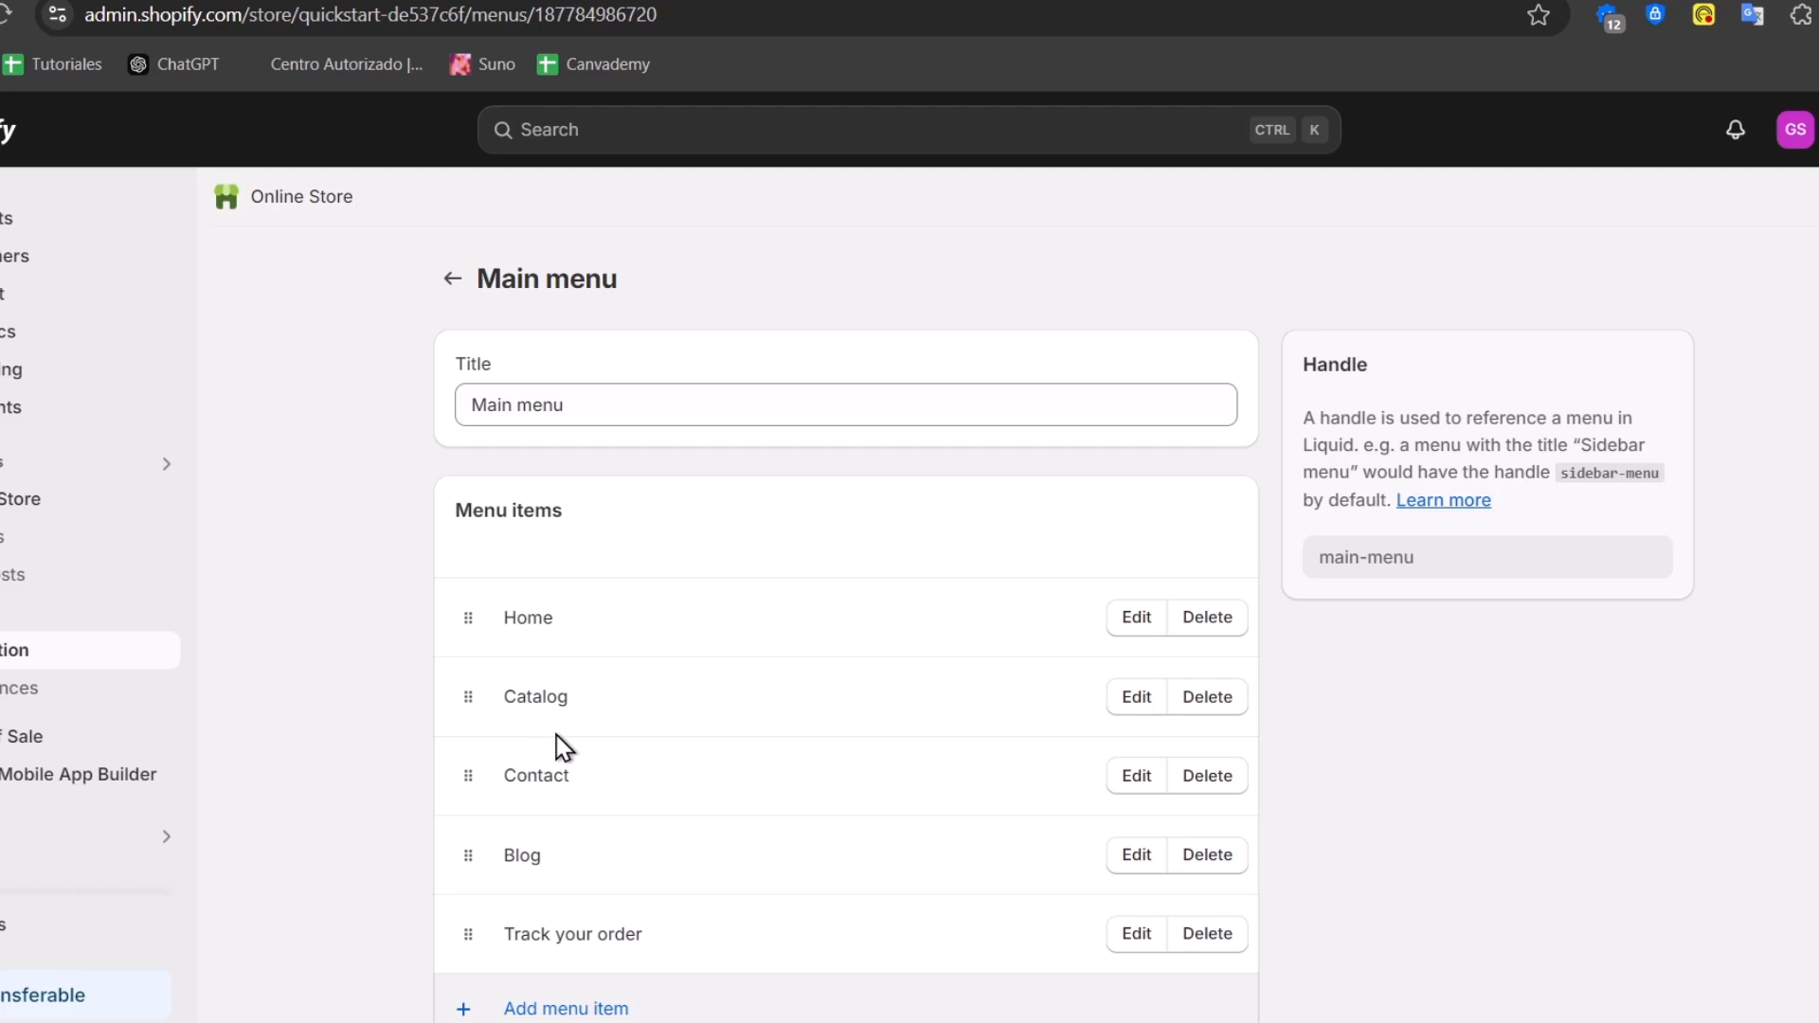
Add a Christmas menu item linked to the Christmas collection
{"action": "scroll", "coordinate": [556, 743], "scroll_direction": "down", "scroll_amount": 2}
{"action": "left_click", "coordinate": [607, 896]}
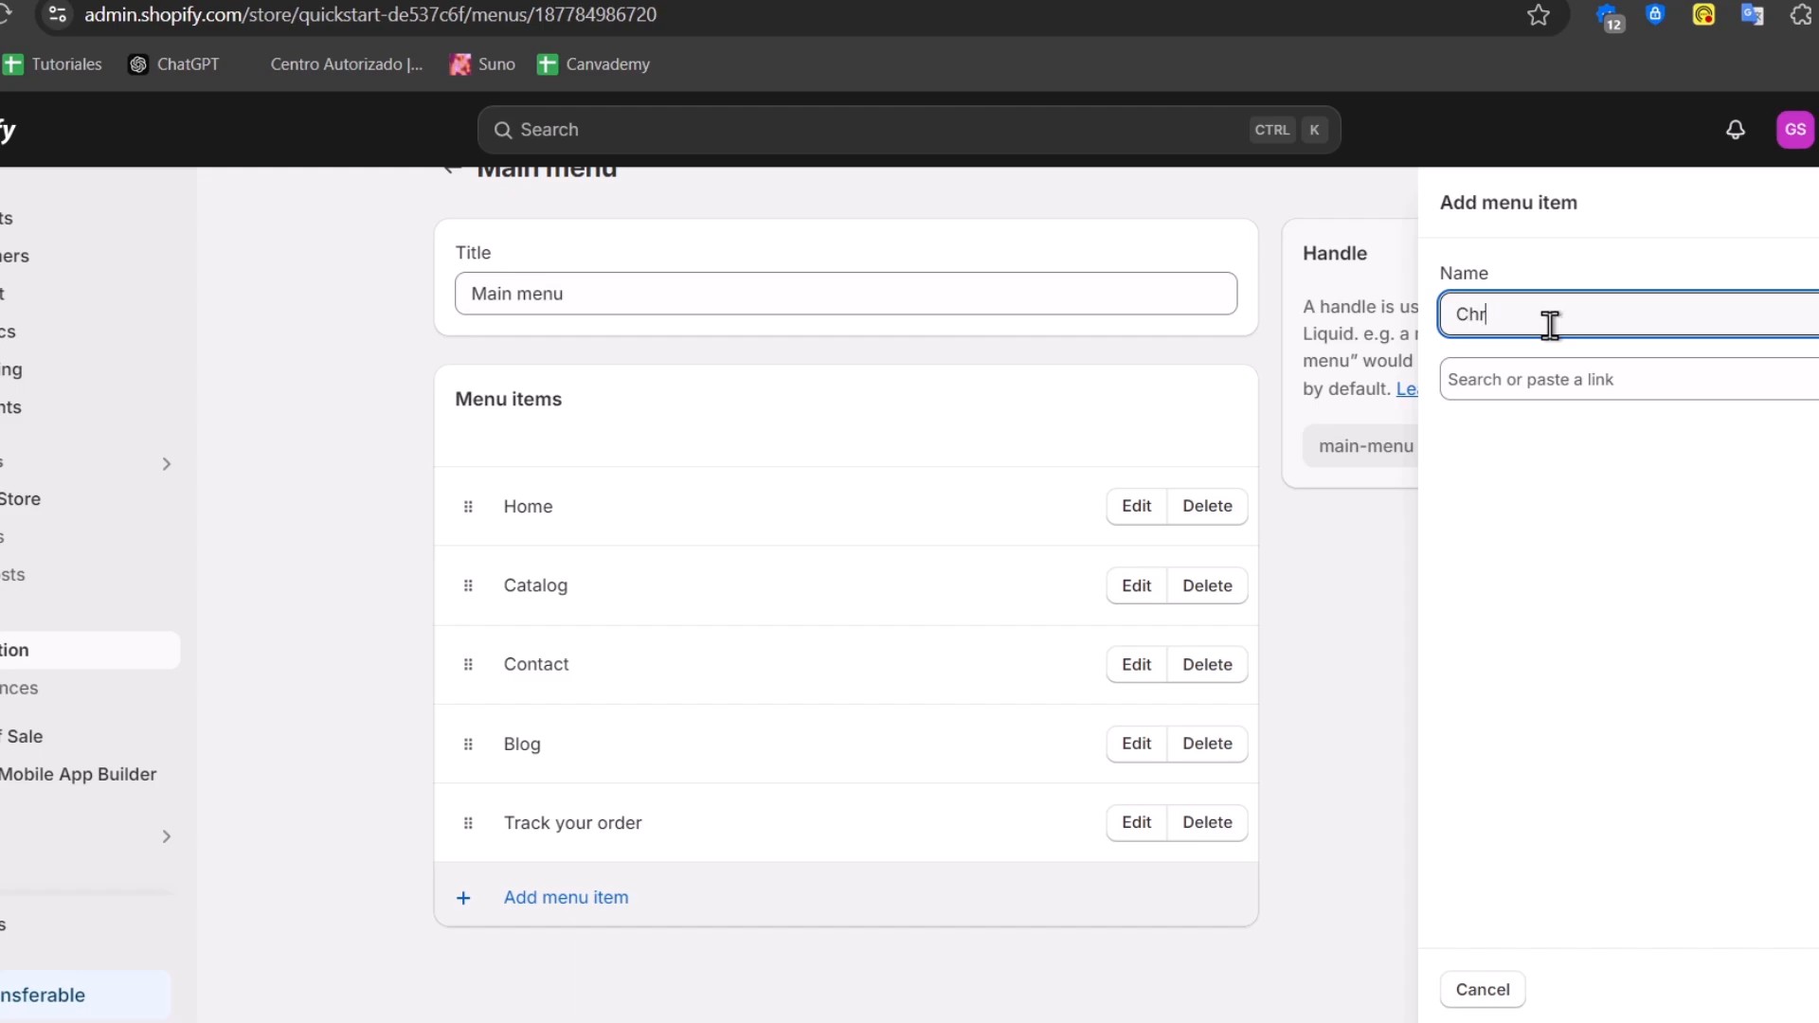
{"action": "left_click", "coordinate": [1595, 372]}
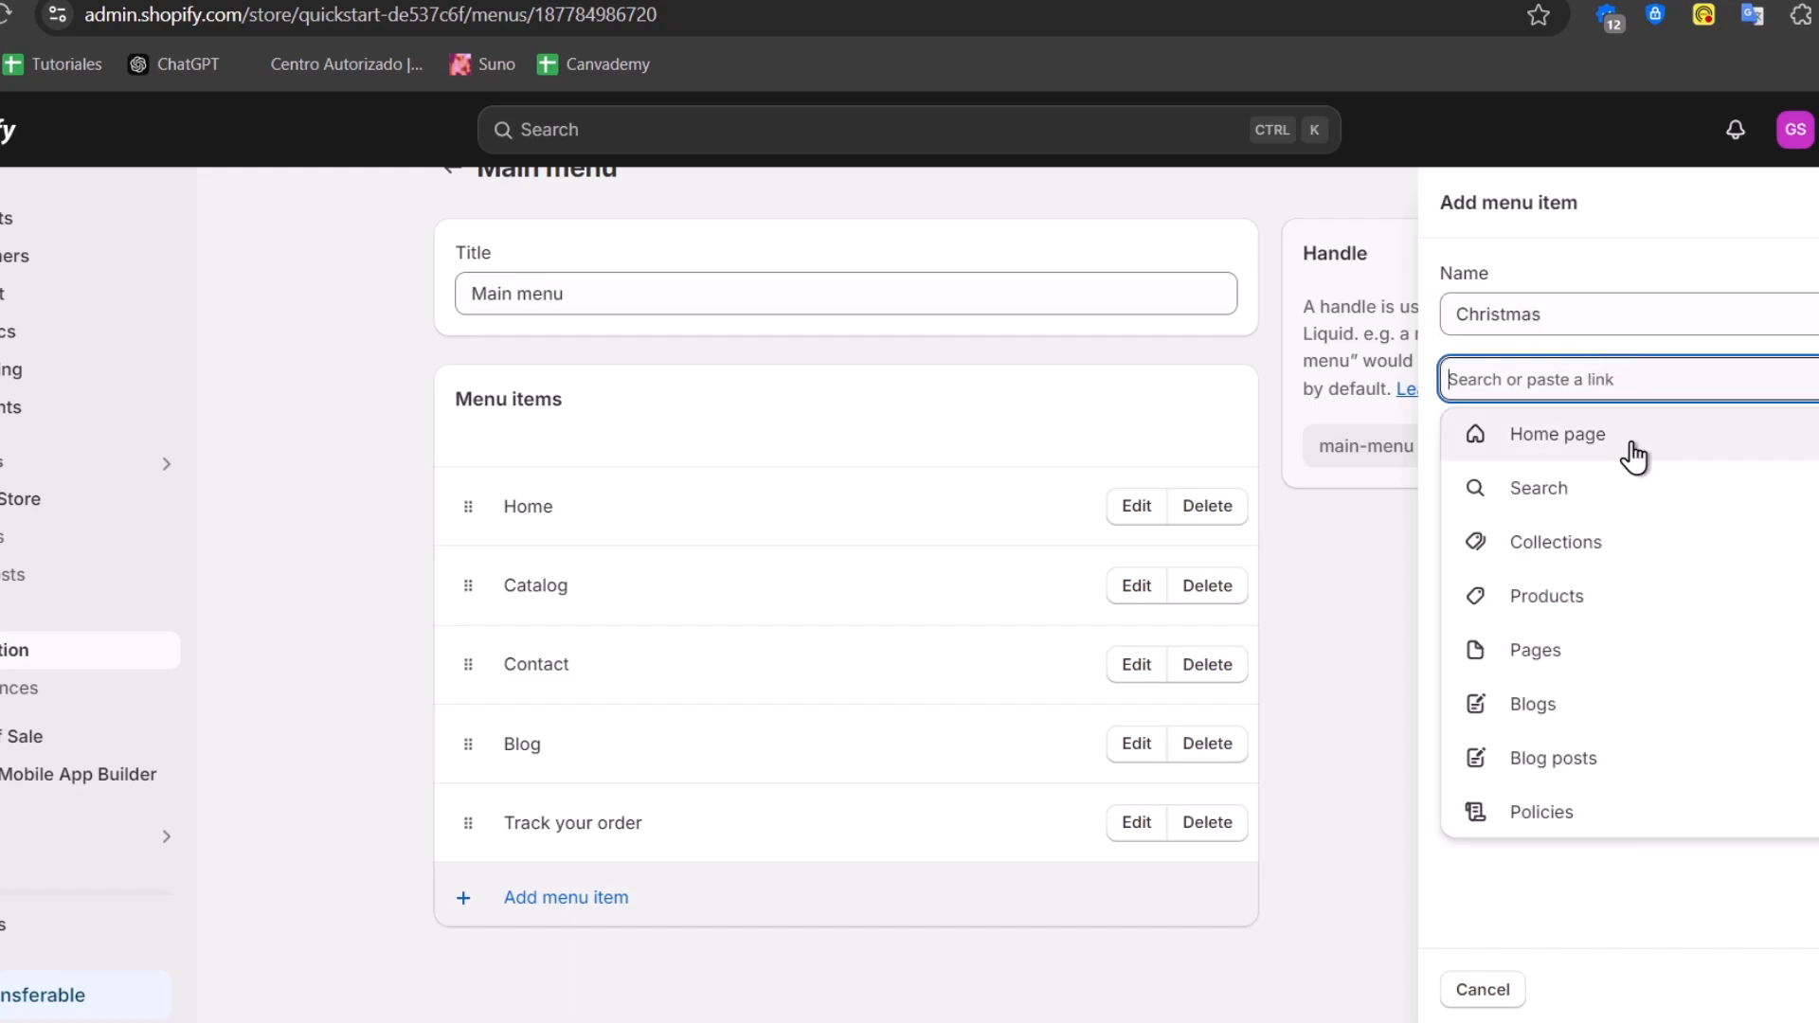
{"action": "left_click", "coordinate": [1600, 548]}
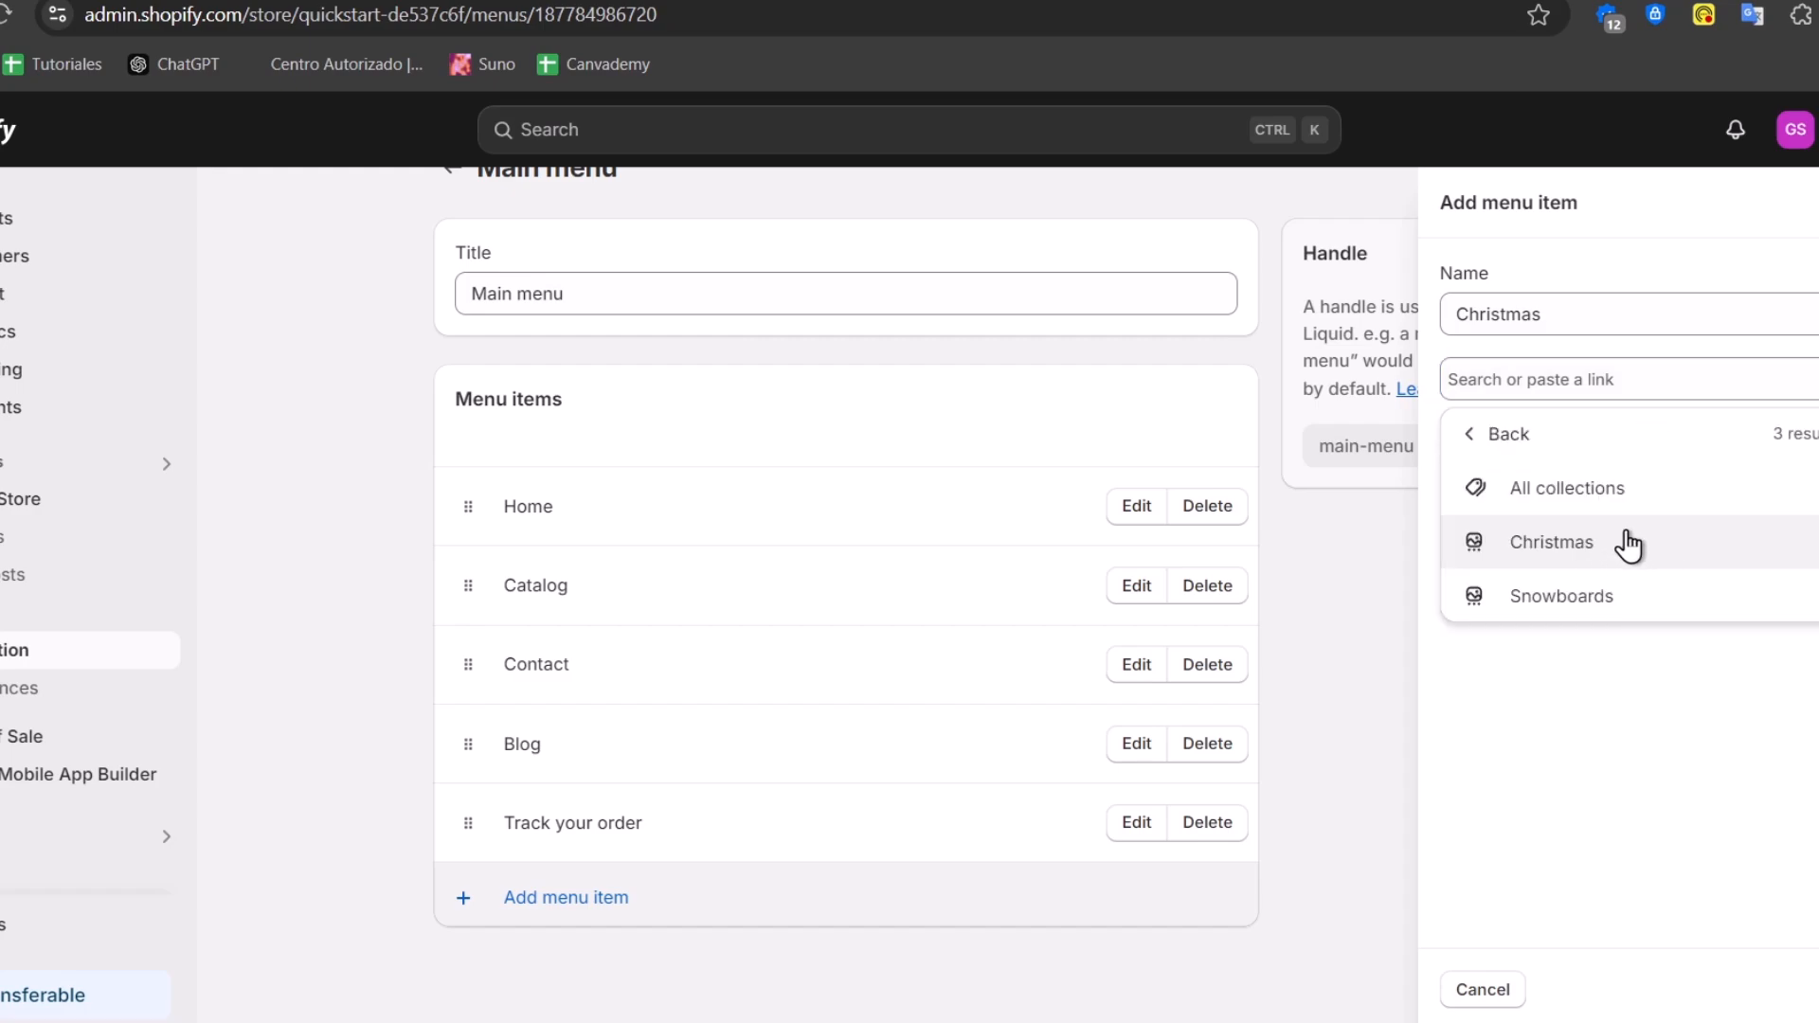
{"action": "left_click", "coordinate": [1628, 545]}
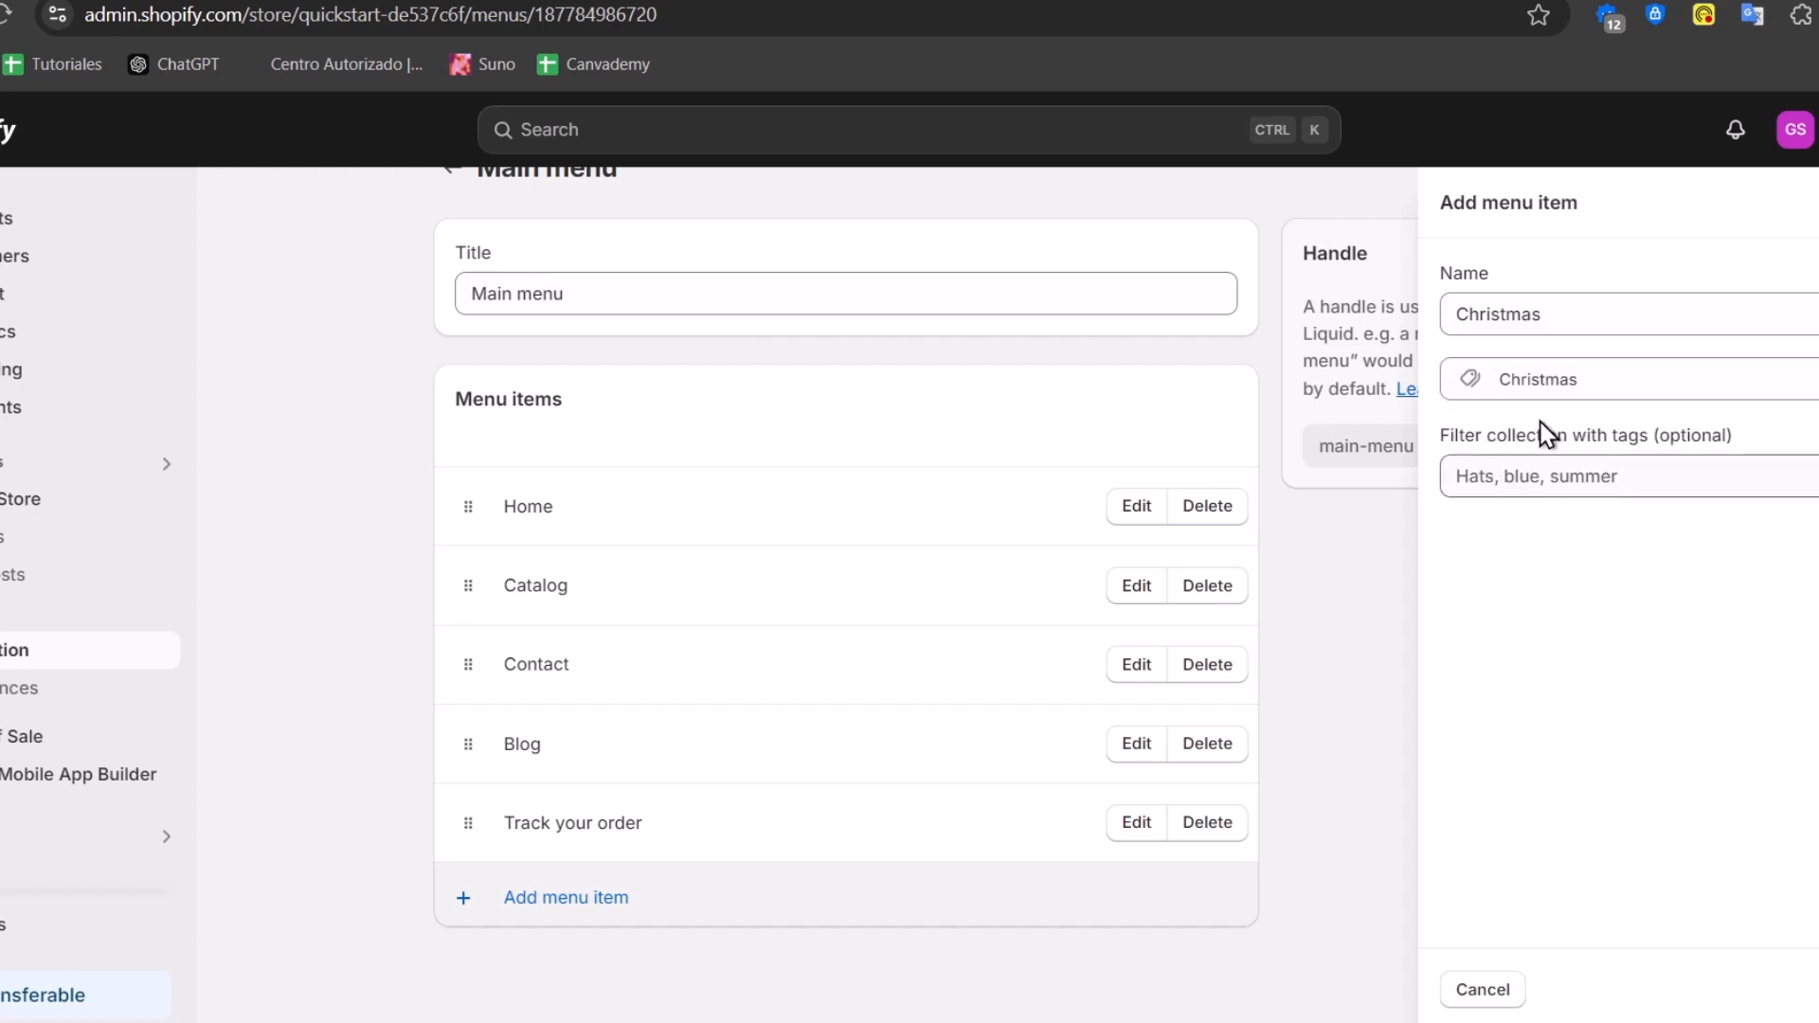
{"action": "left_click", "coordinate": [1818, 989]}
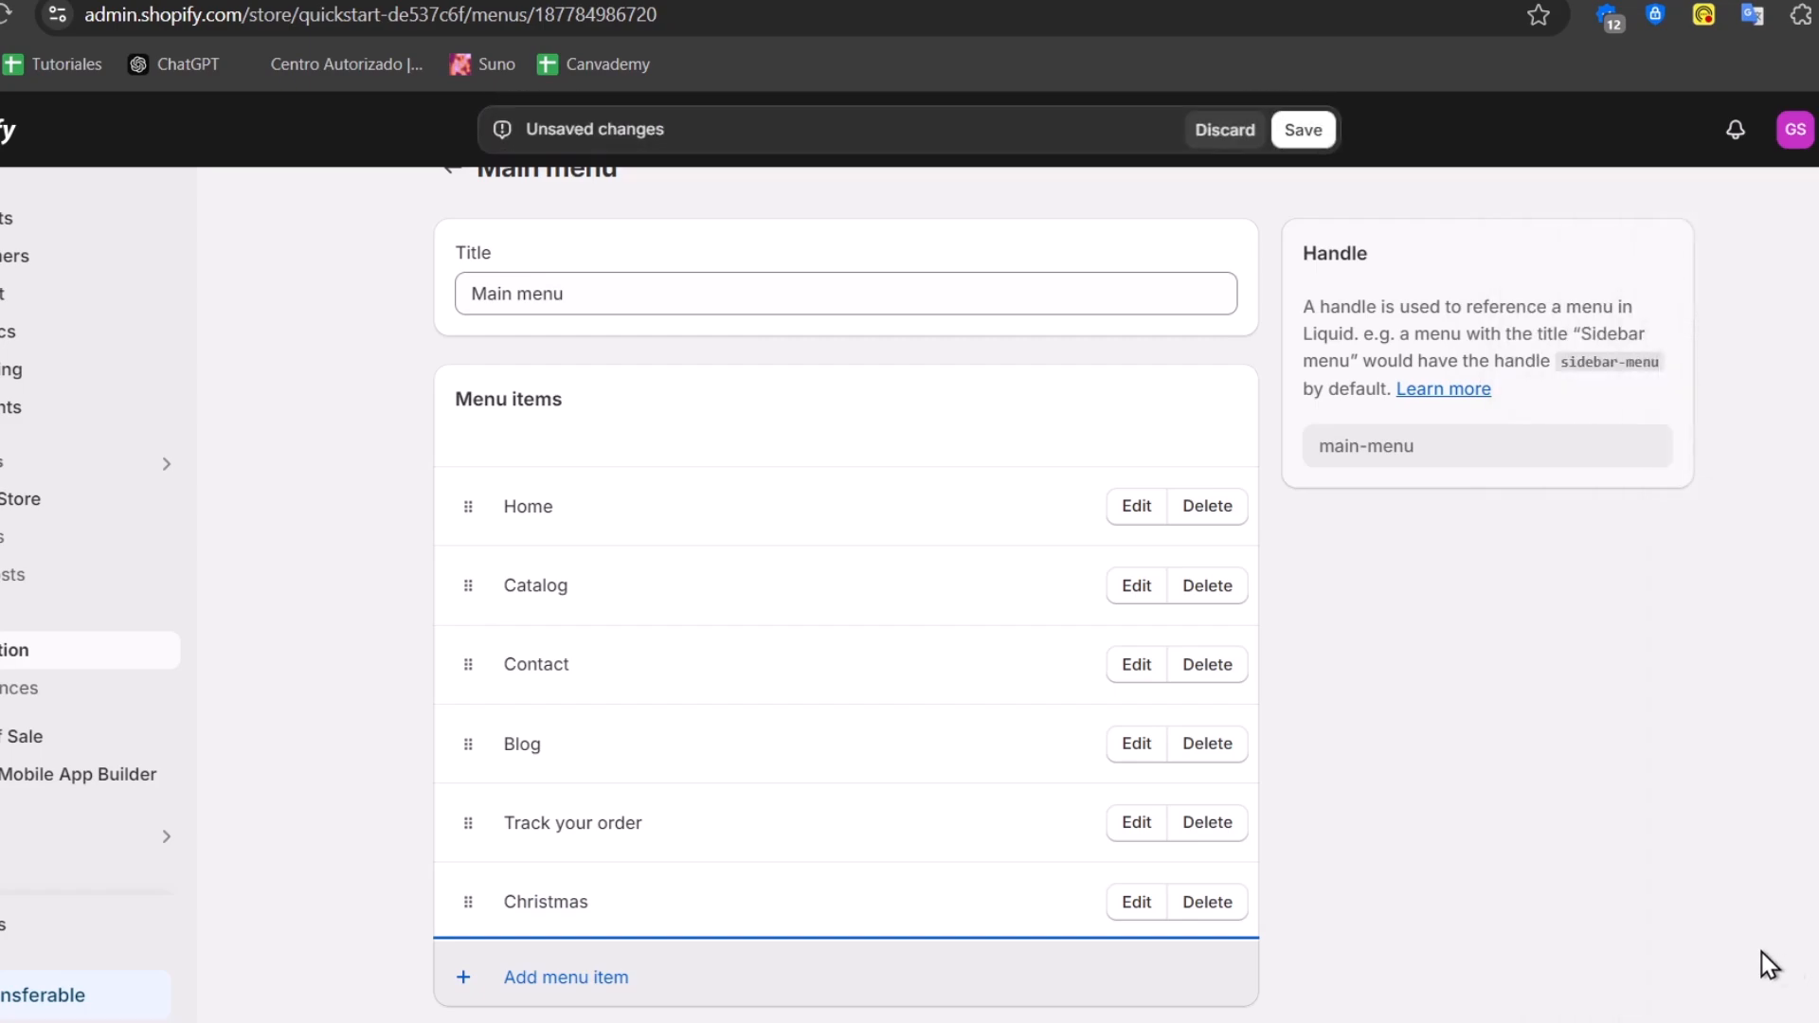
Add a Snowboards menu item linked to the Snowboards collection
{"action": "left_click", "coordinate": [525, 974]}
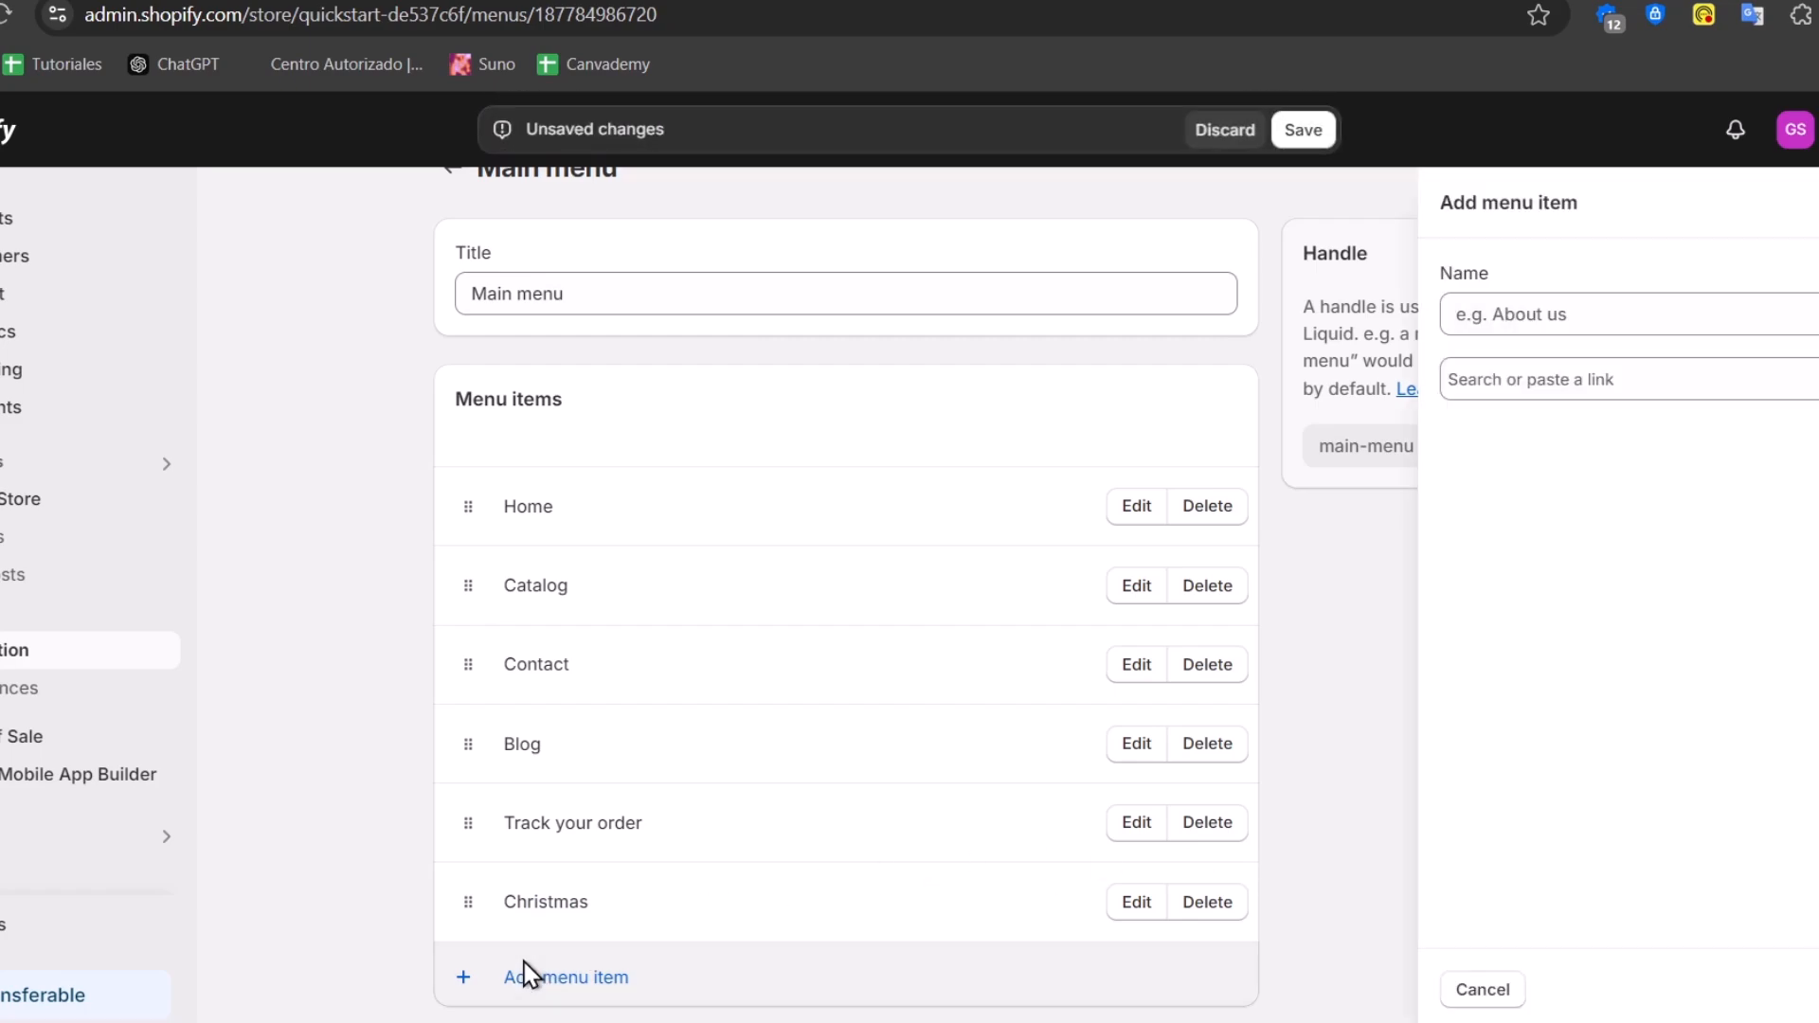
{"action": "type", "text": "Snowboards"}
{"action": "left_click", "coordinate": [1681, 377]}
{"action": "left_click", "coordinate": [1606, 548]}
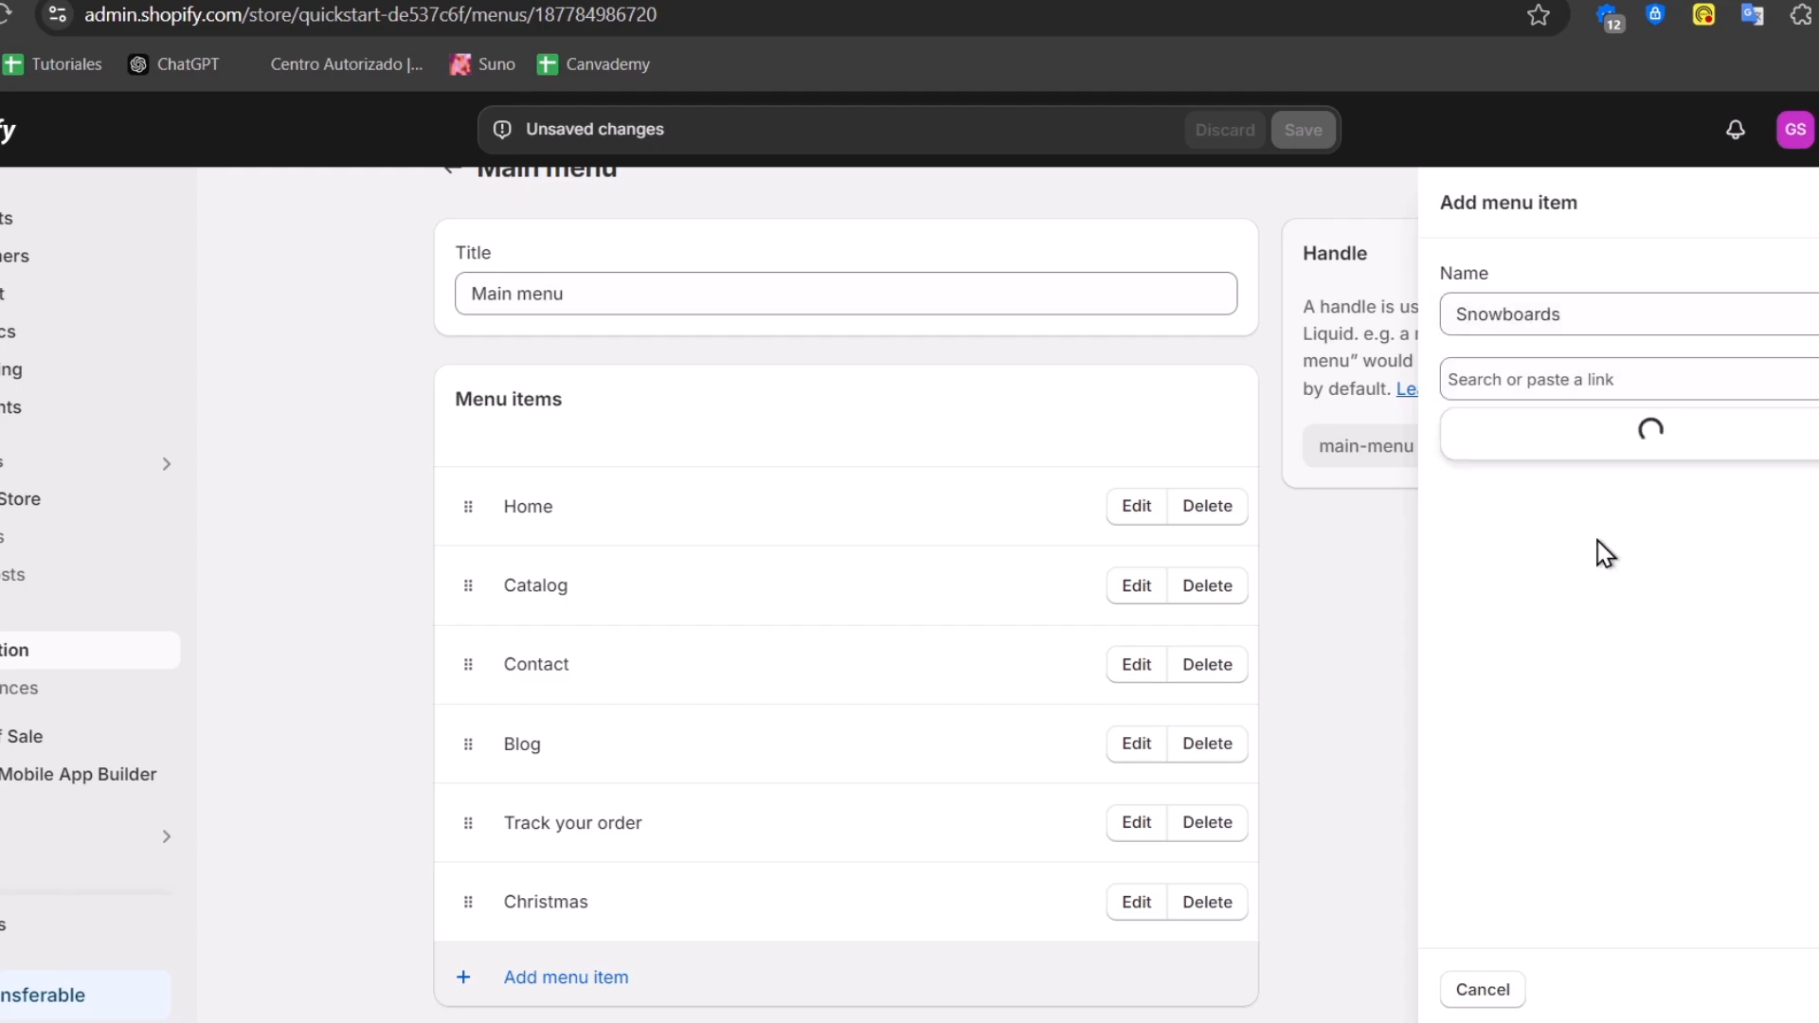
{"action": "left_click", "coordinate": [1586, 597]}
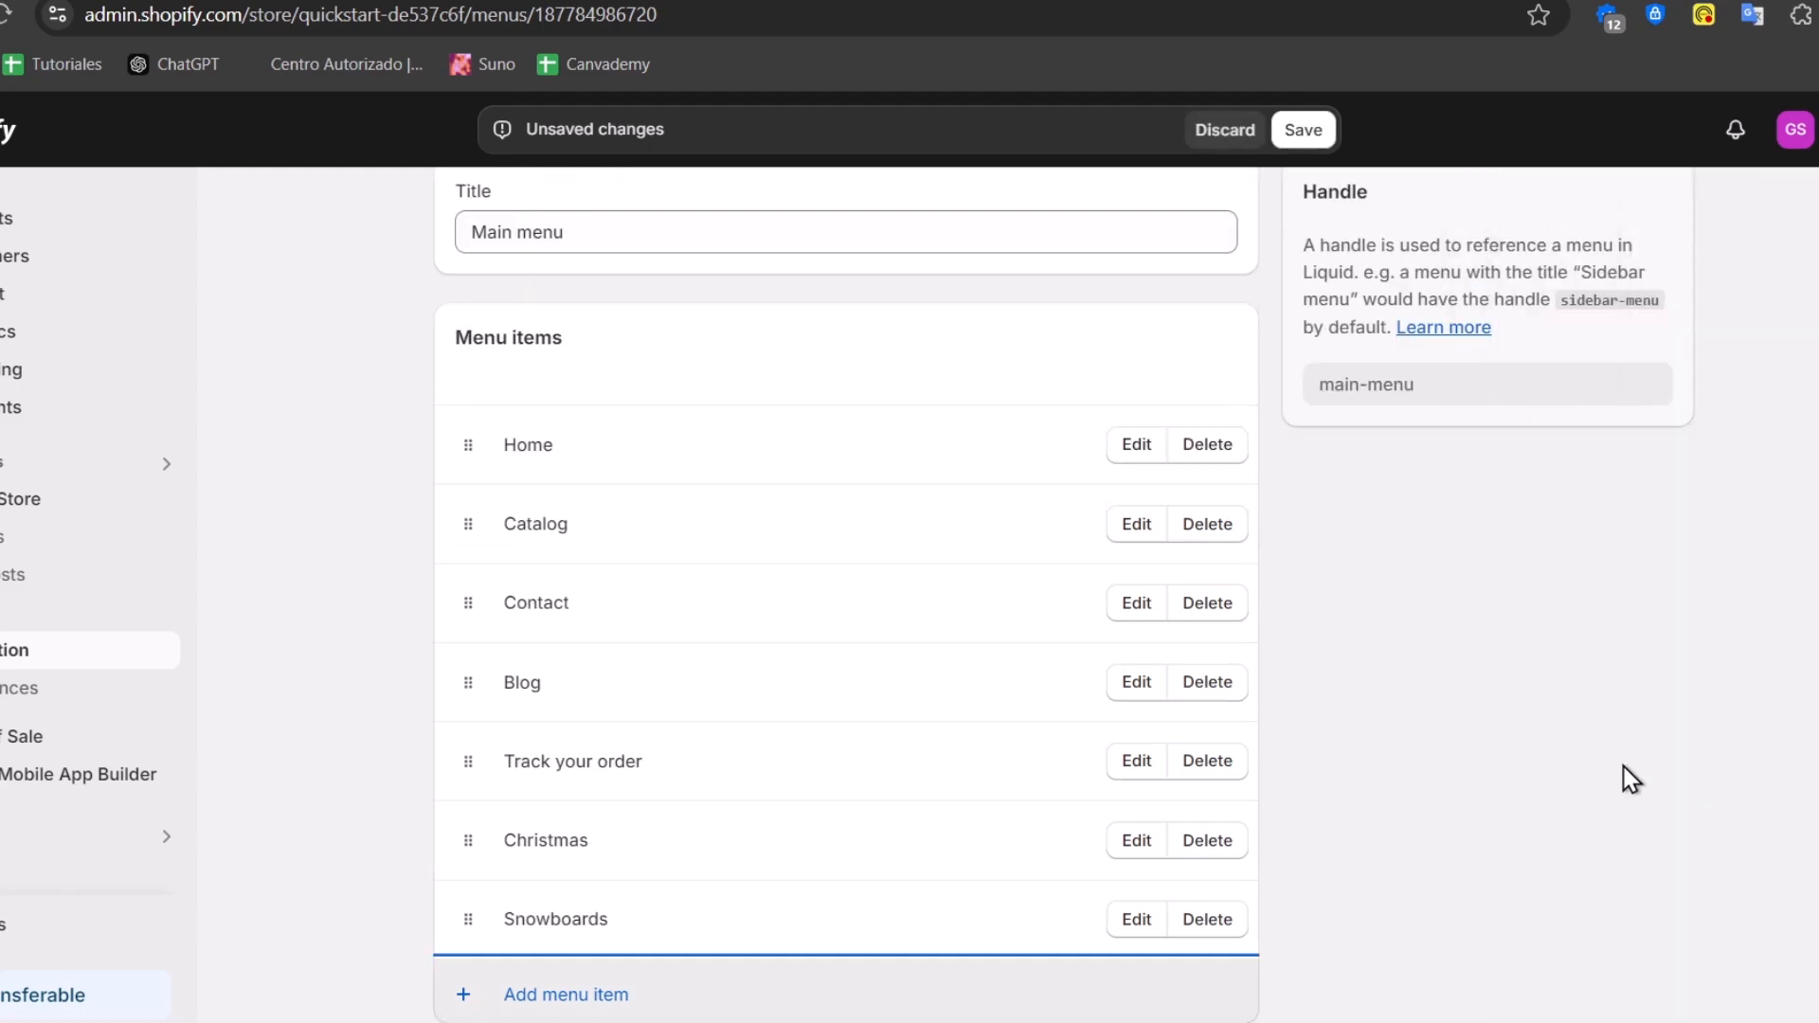
Nest Christmas and Snowboards under Catalog and save the Main menu
{"action": "mouse_move", "coordinate": [466, 844]}
{"action": "left_mouse_down"}
{"action": "mouse_move", "coordinate": [475, 597]}
{"action": "mouse_move", "coordinate": [463, 644]}
{"action": "mouse_move", "coordinate": [504, 644]}
{"action": "left_mouse_up"}
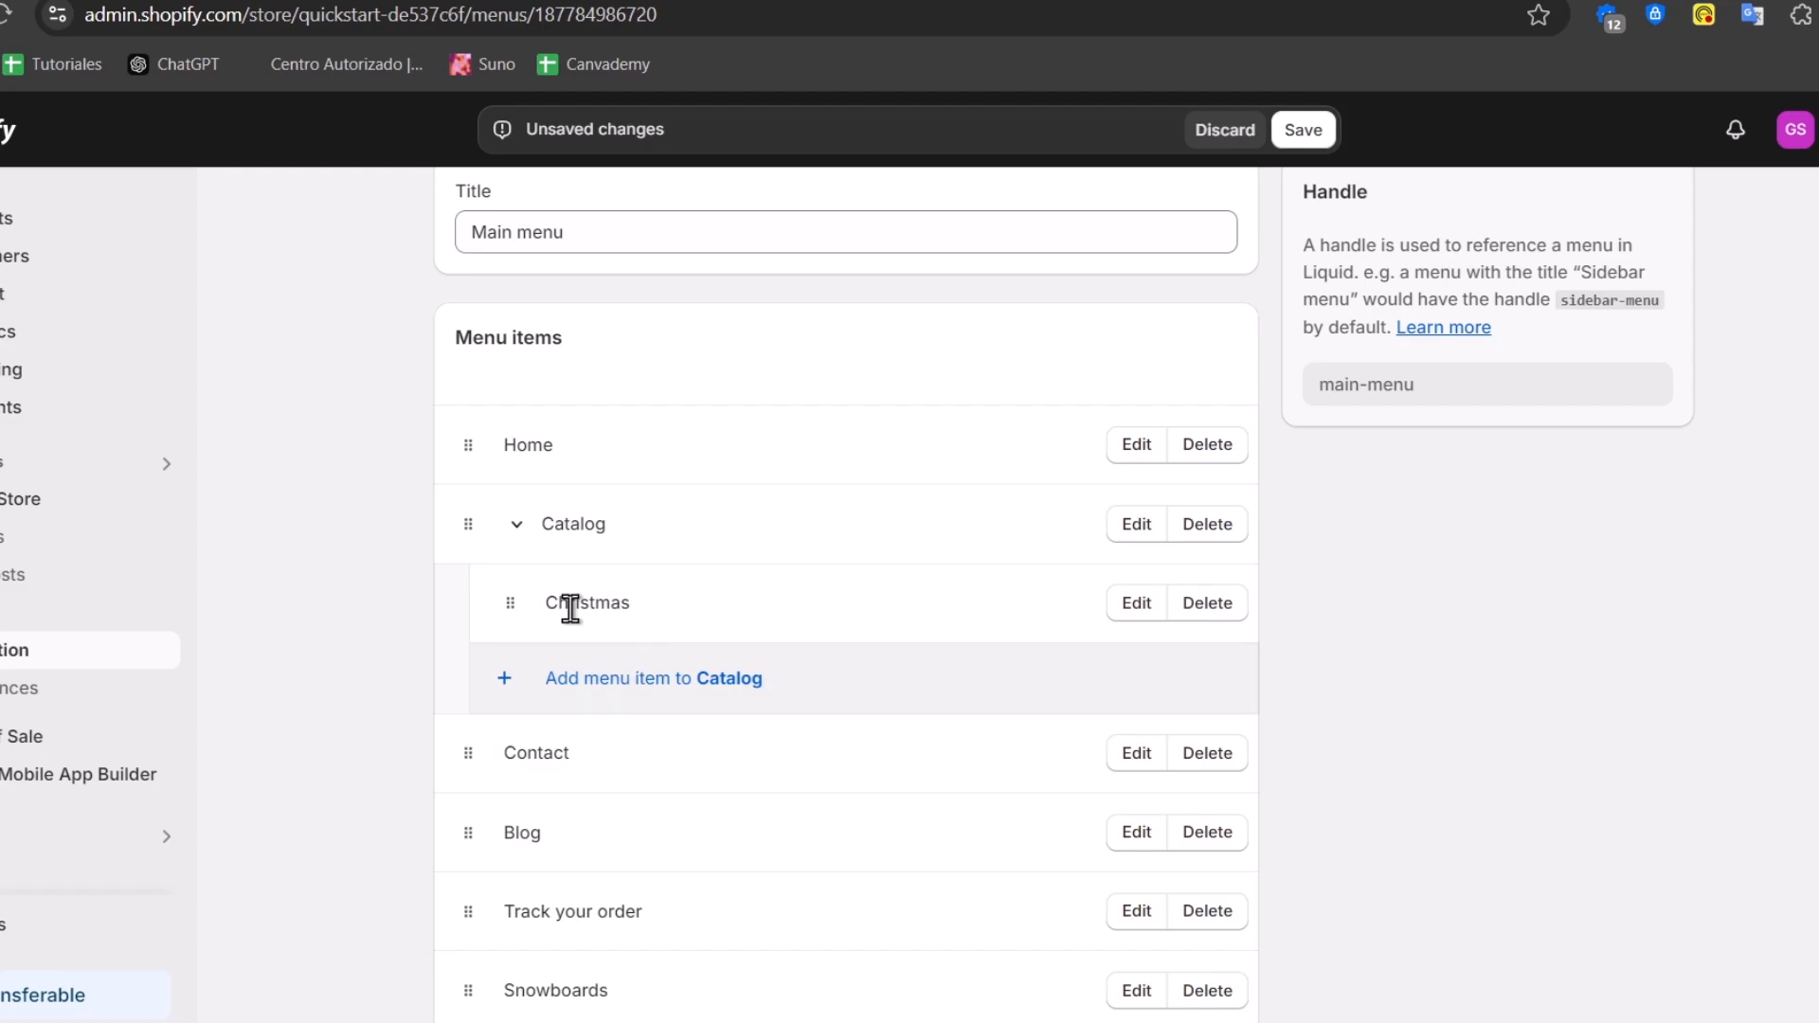
{"action": "scroll", "coordinate": [654, 645], "scroll_direction": "down", "scroll_amount": 2}
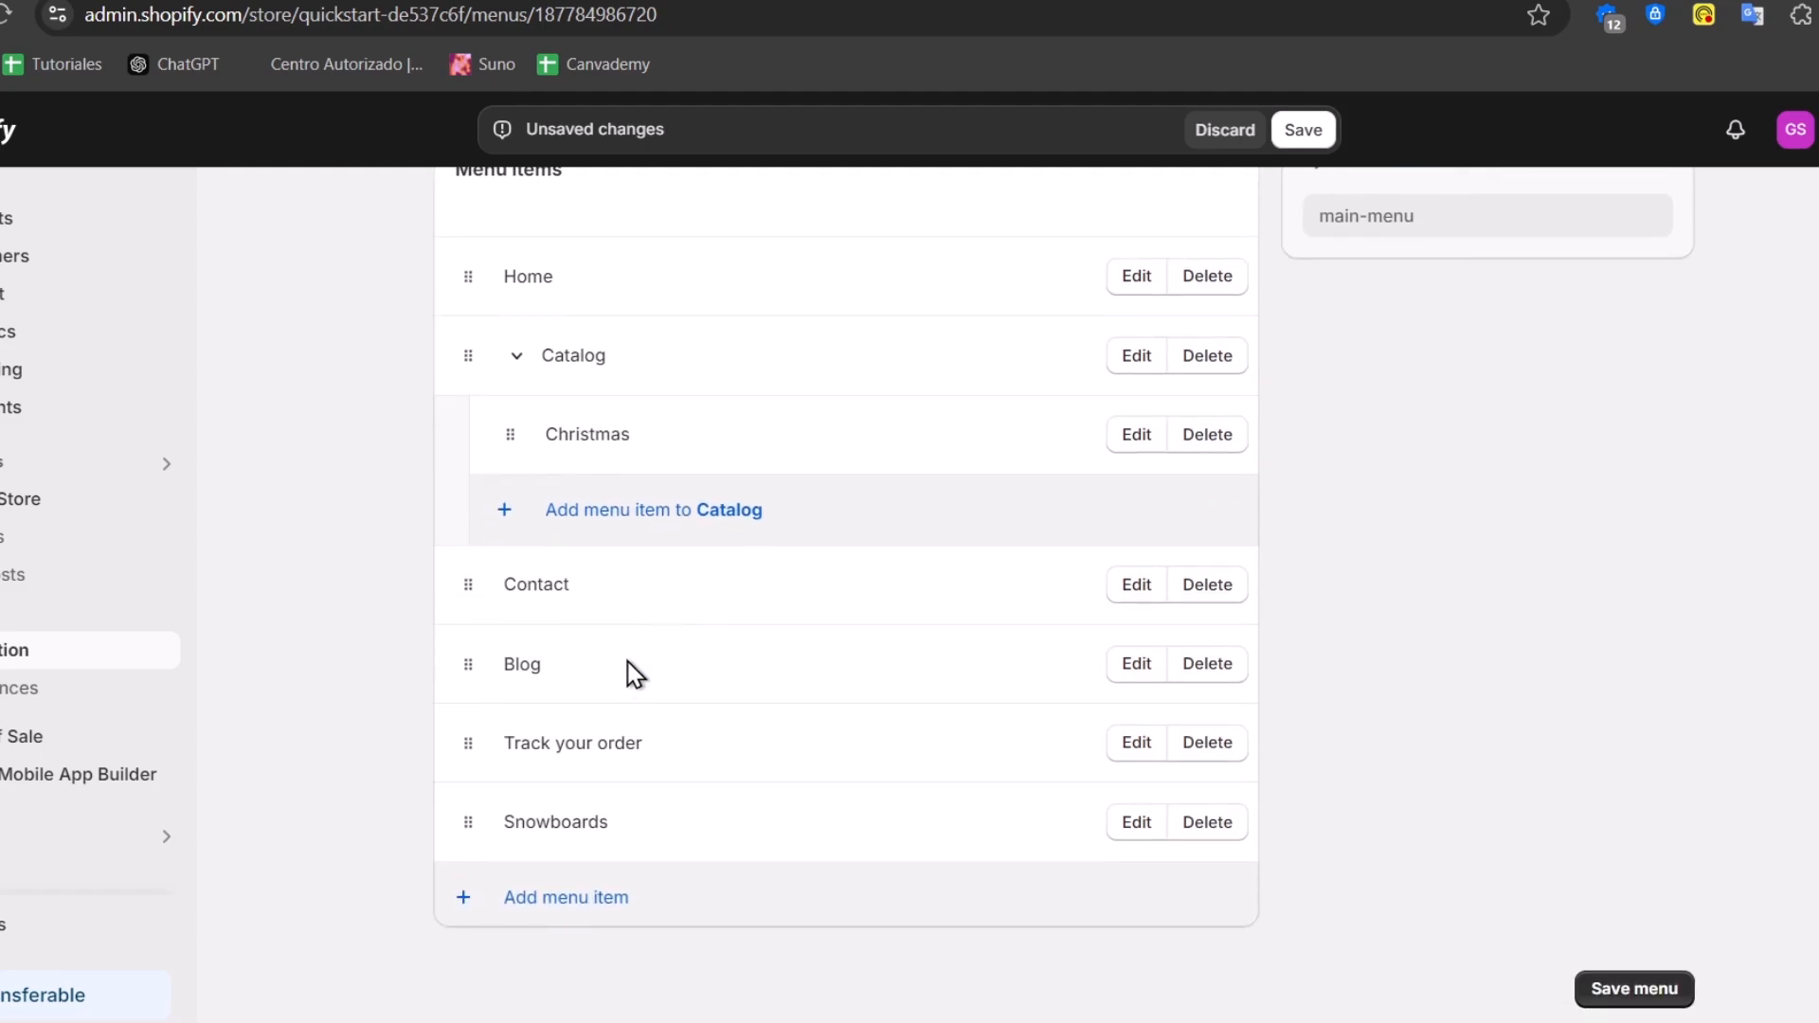
{"action": "left_click_drag", "start_coordinate": [468, 819], "coordinate": [618, 660]}
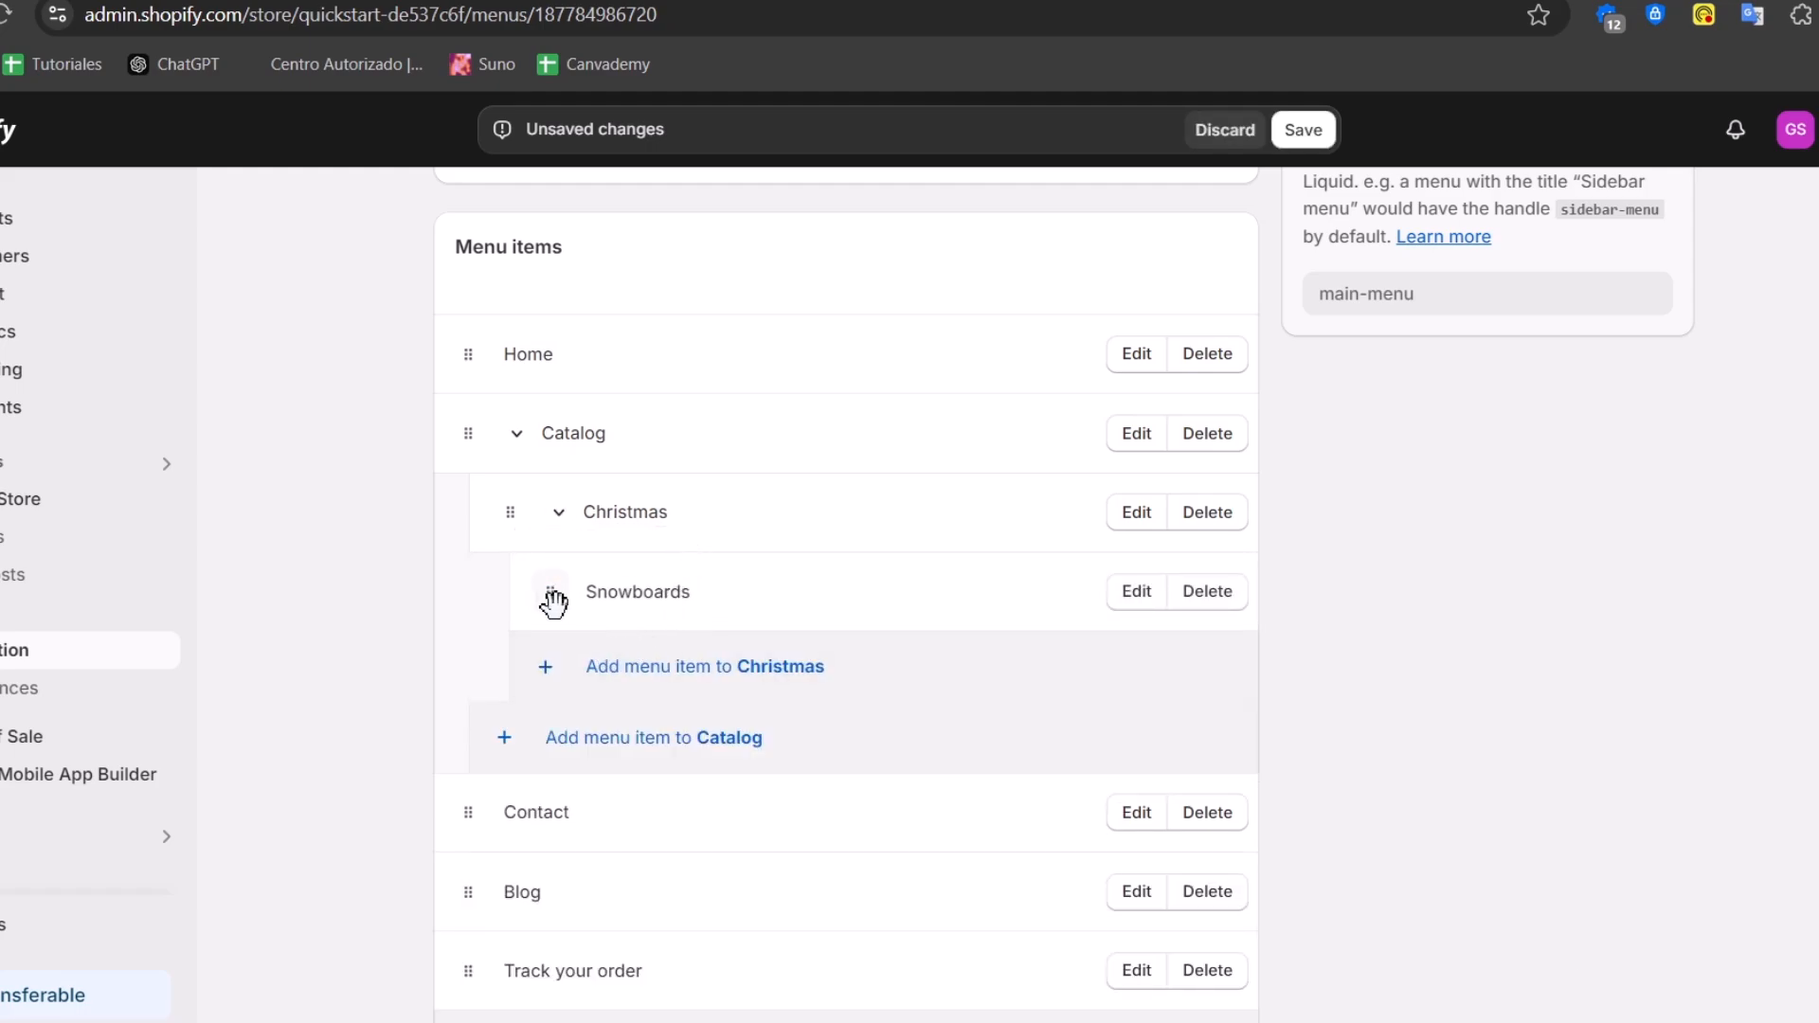
{"action": "left_click_drag", "start_coordinate": [547, 601], "coordinate": [451, 561]}
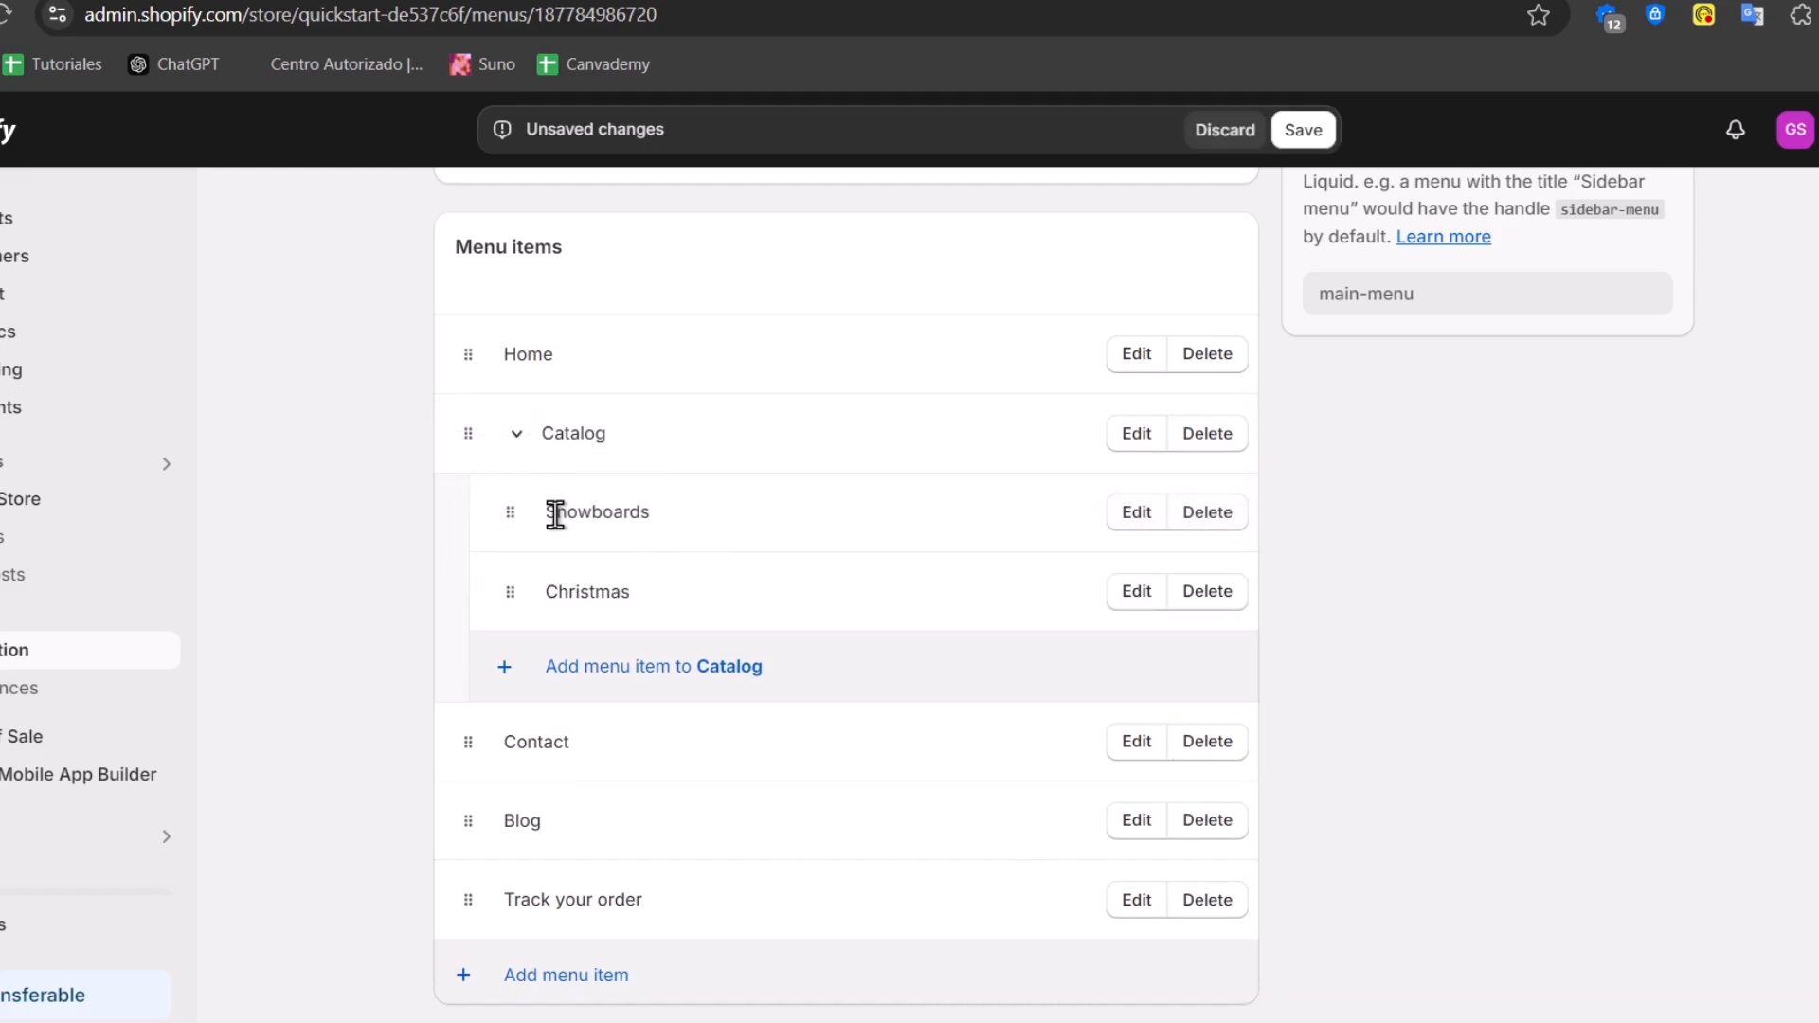
{"action": "left_click", "coordinate": [516, 434]}
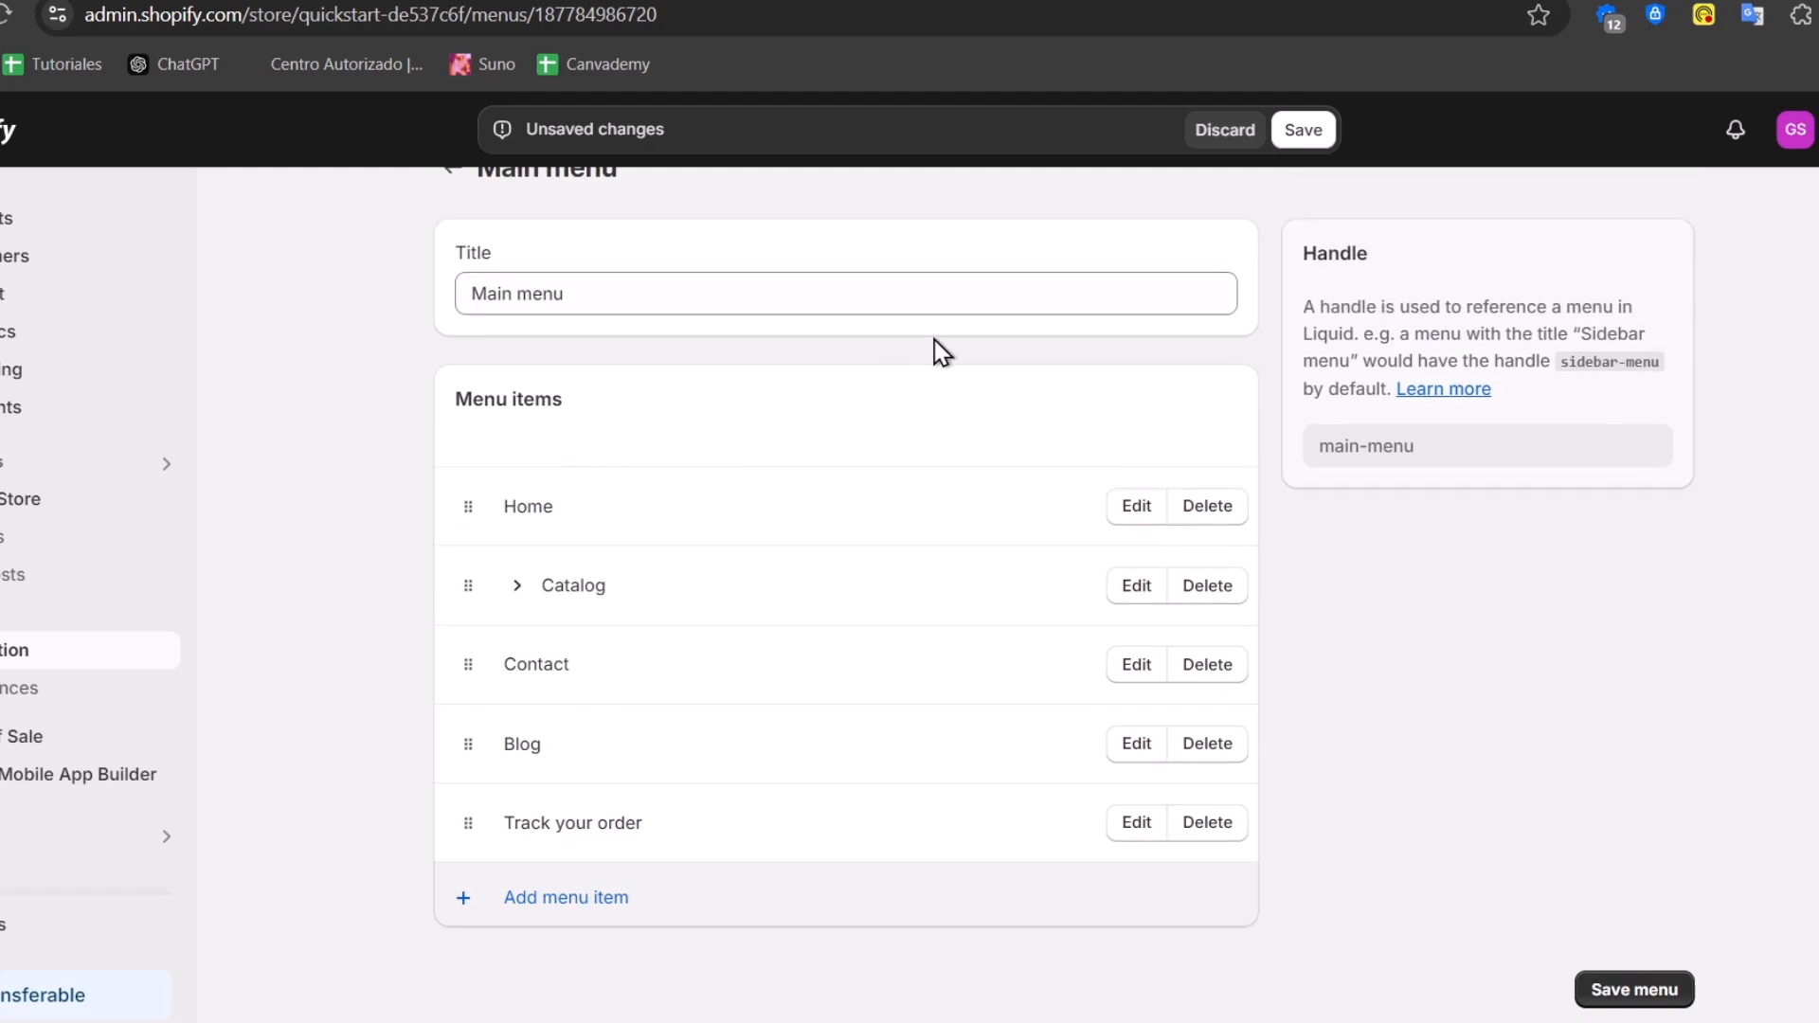
{"action": "left_click", "coordinate": [1291, 133]}
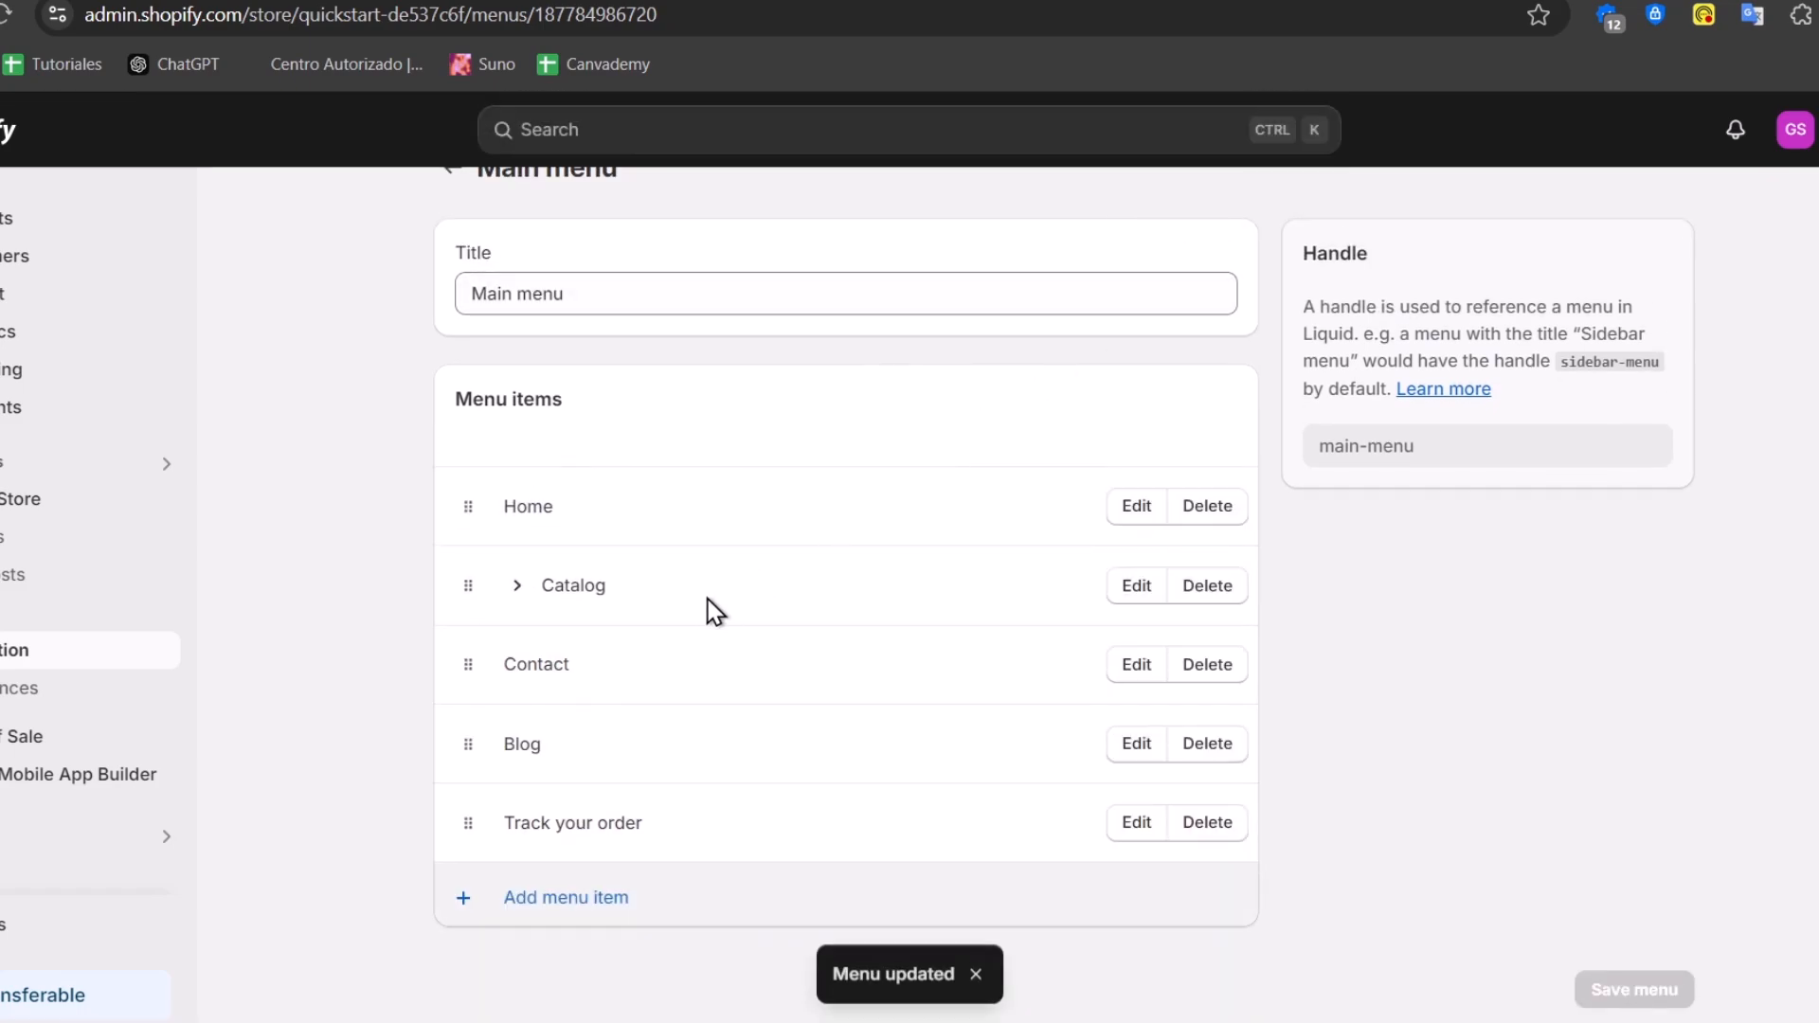
Reload the storefront and open Catalog > Christmas to view that collection page
{"action": "left_click", "coordinate": [517, 0]}
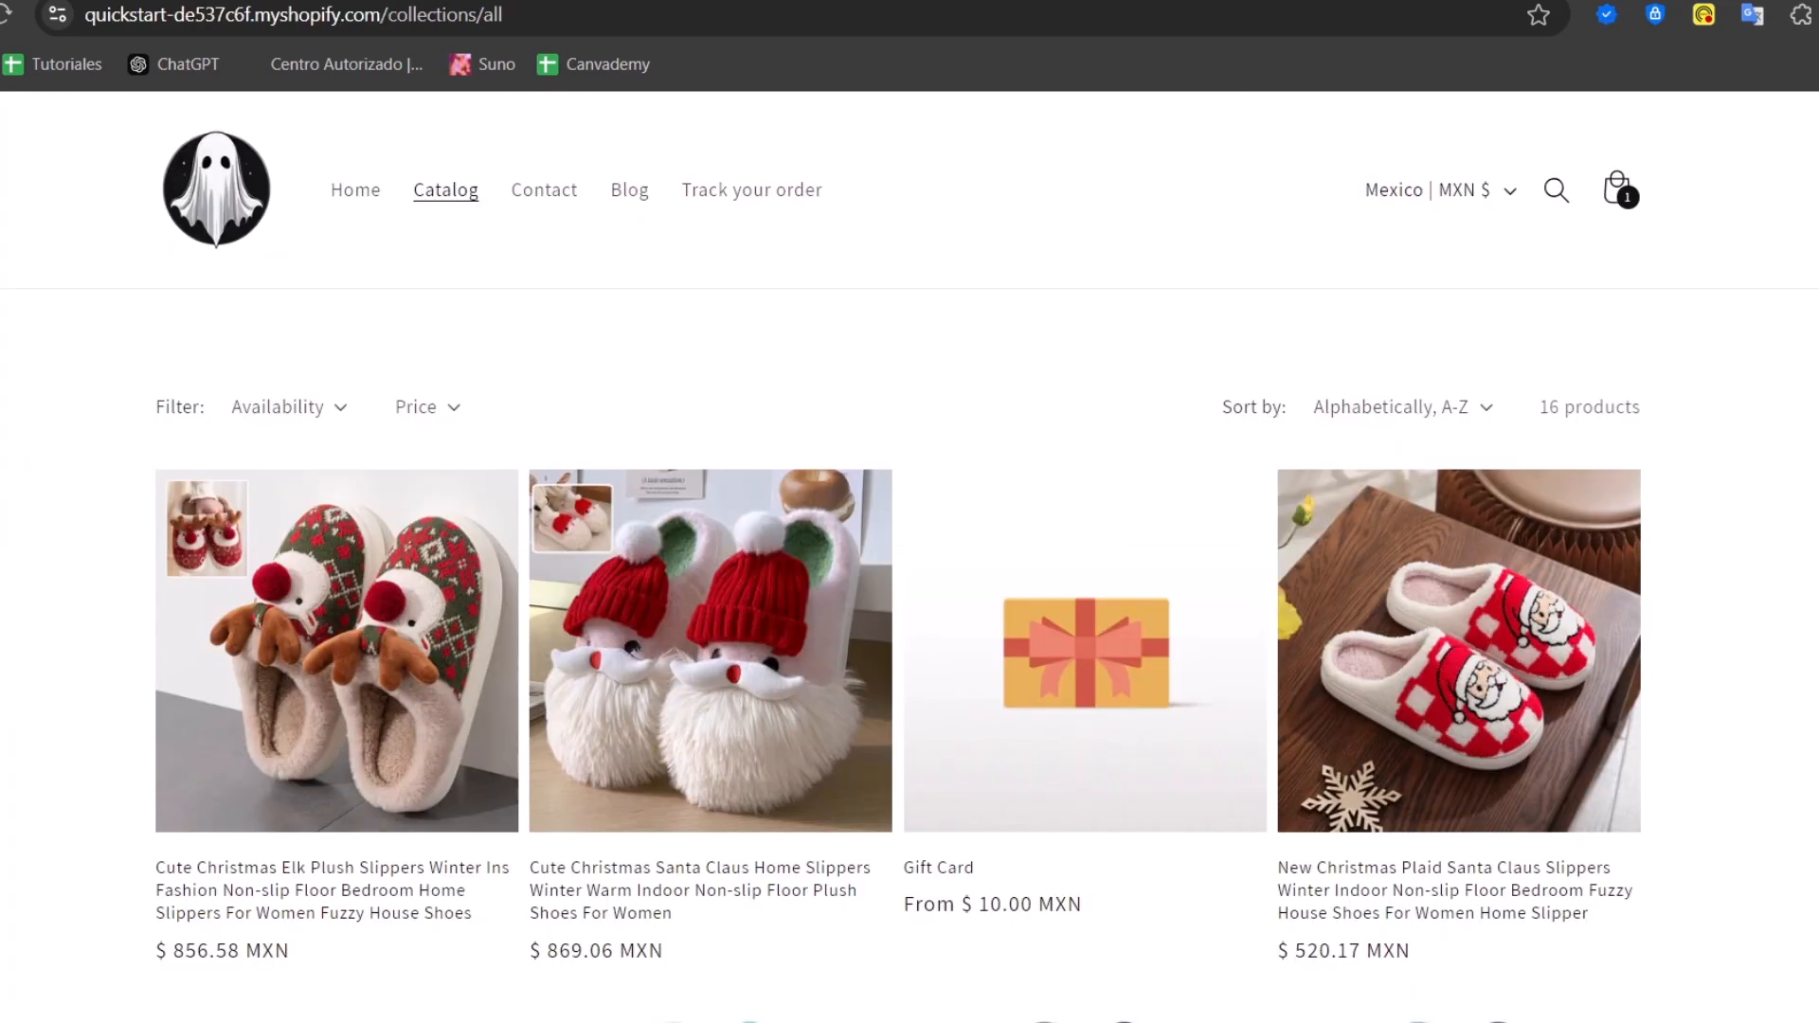
{"action": "left_click", "coordinate": [11, 29]}
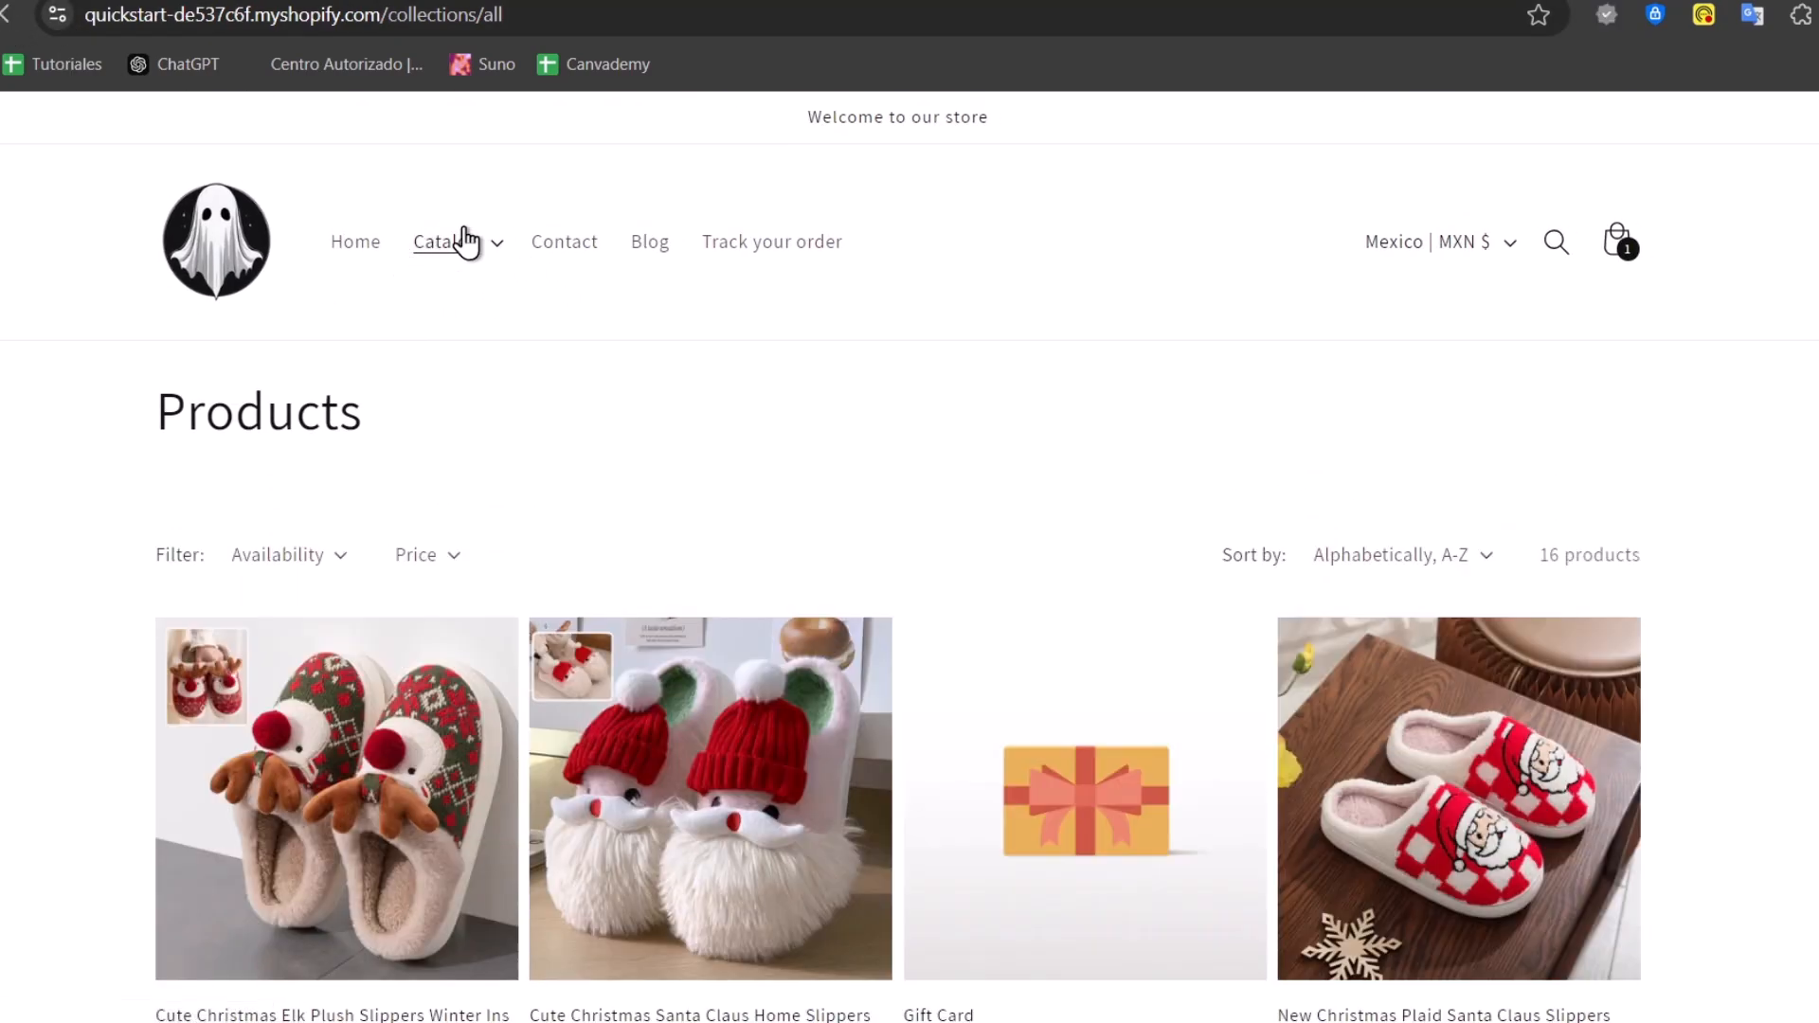
{"action": "left_click", "coordinate": [496, 265]}
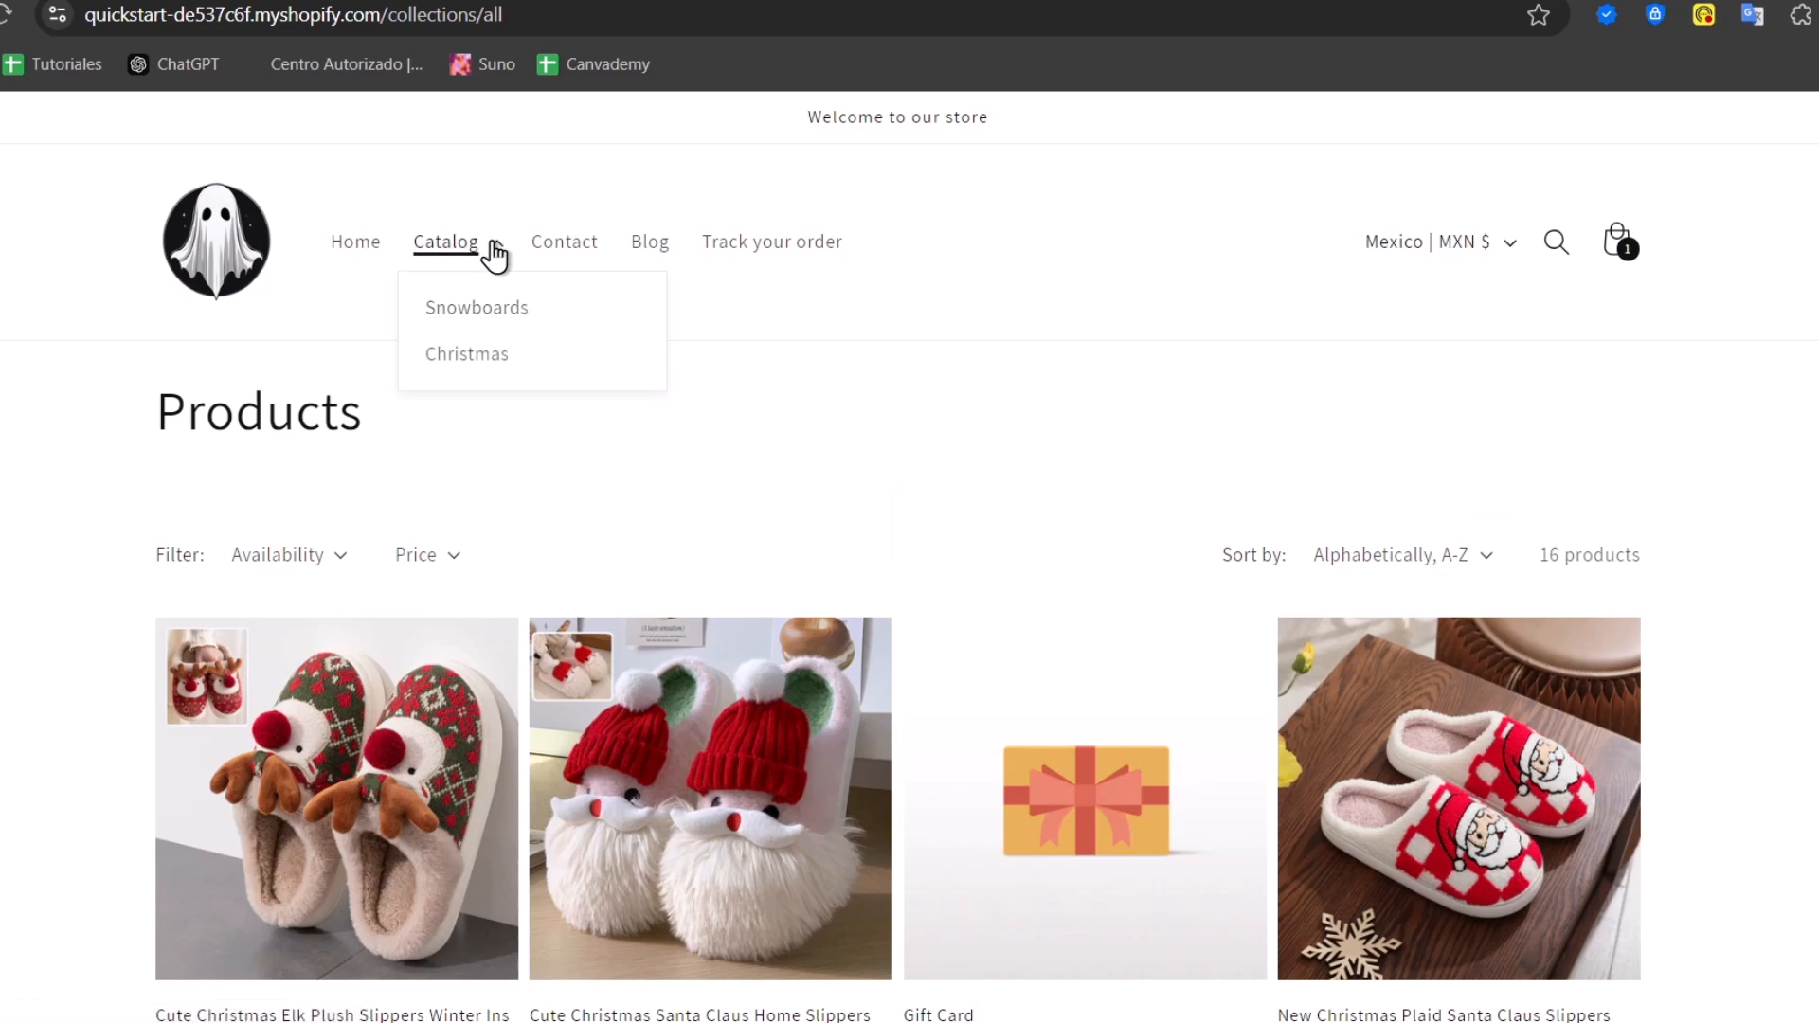
{"action": "left_click", "coordinate": [467, 355]}
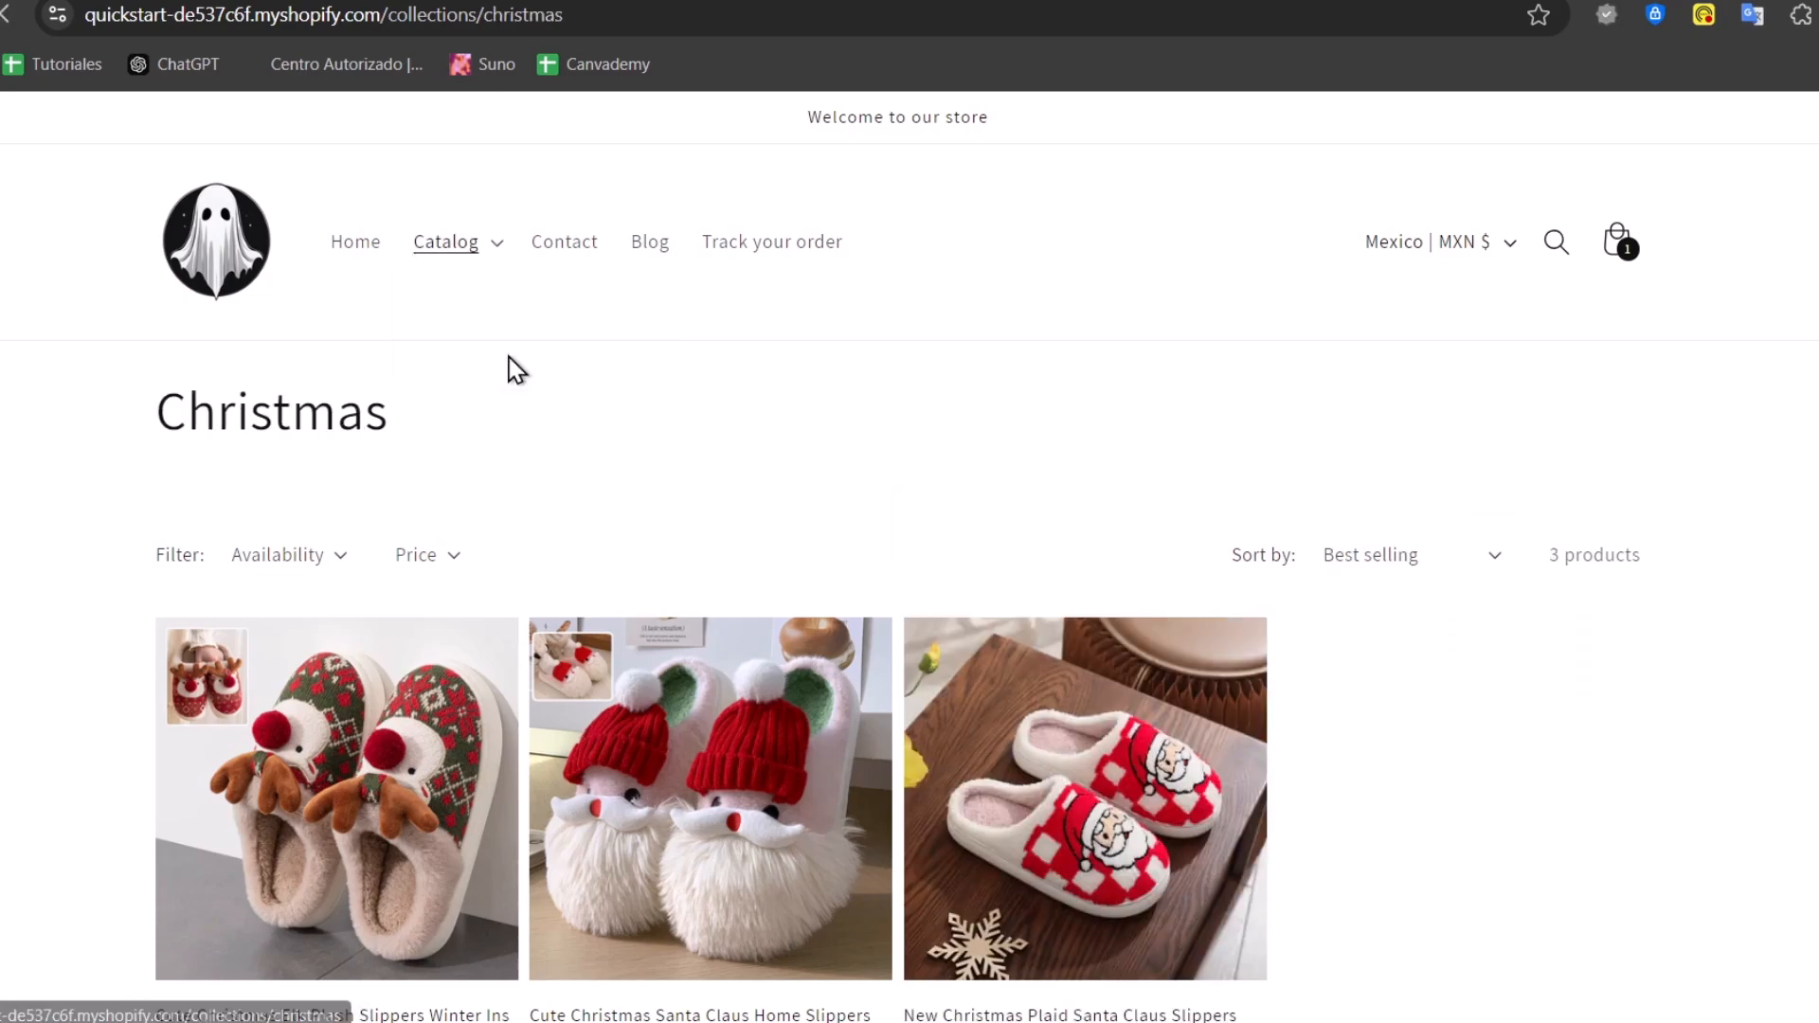
{"action": "scroll", "coordinate": [853, 531], "scroll_direction": "down", "scroll_amount": 5}
{"action": "scroll", "coordinate": [926, 540], "scroll_direction": "up", "scroll_amount": 5}
{"action": "scroll", "coordinate": [853, 701], "scroll_direction": "down", "scroll_amount": 5}
{"action": "scroll", "coordinate": [758, 531], "scroll_direction": "up", "scroll_amount": 5}
Open Catalog > Snowboards and check its Availability and Price filters and sort options
{"action": "left_click", "coordinate": [479, 249]}
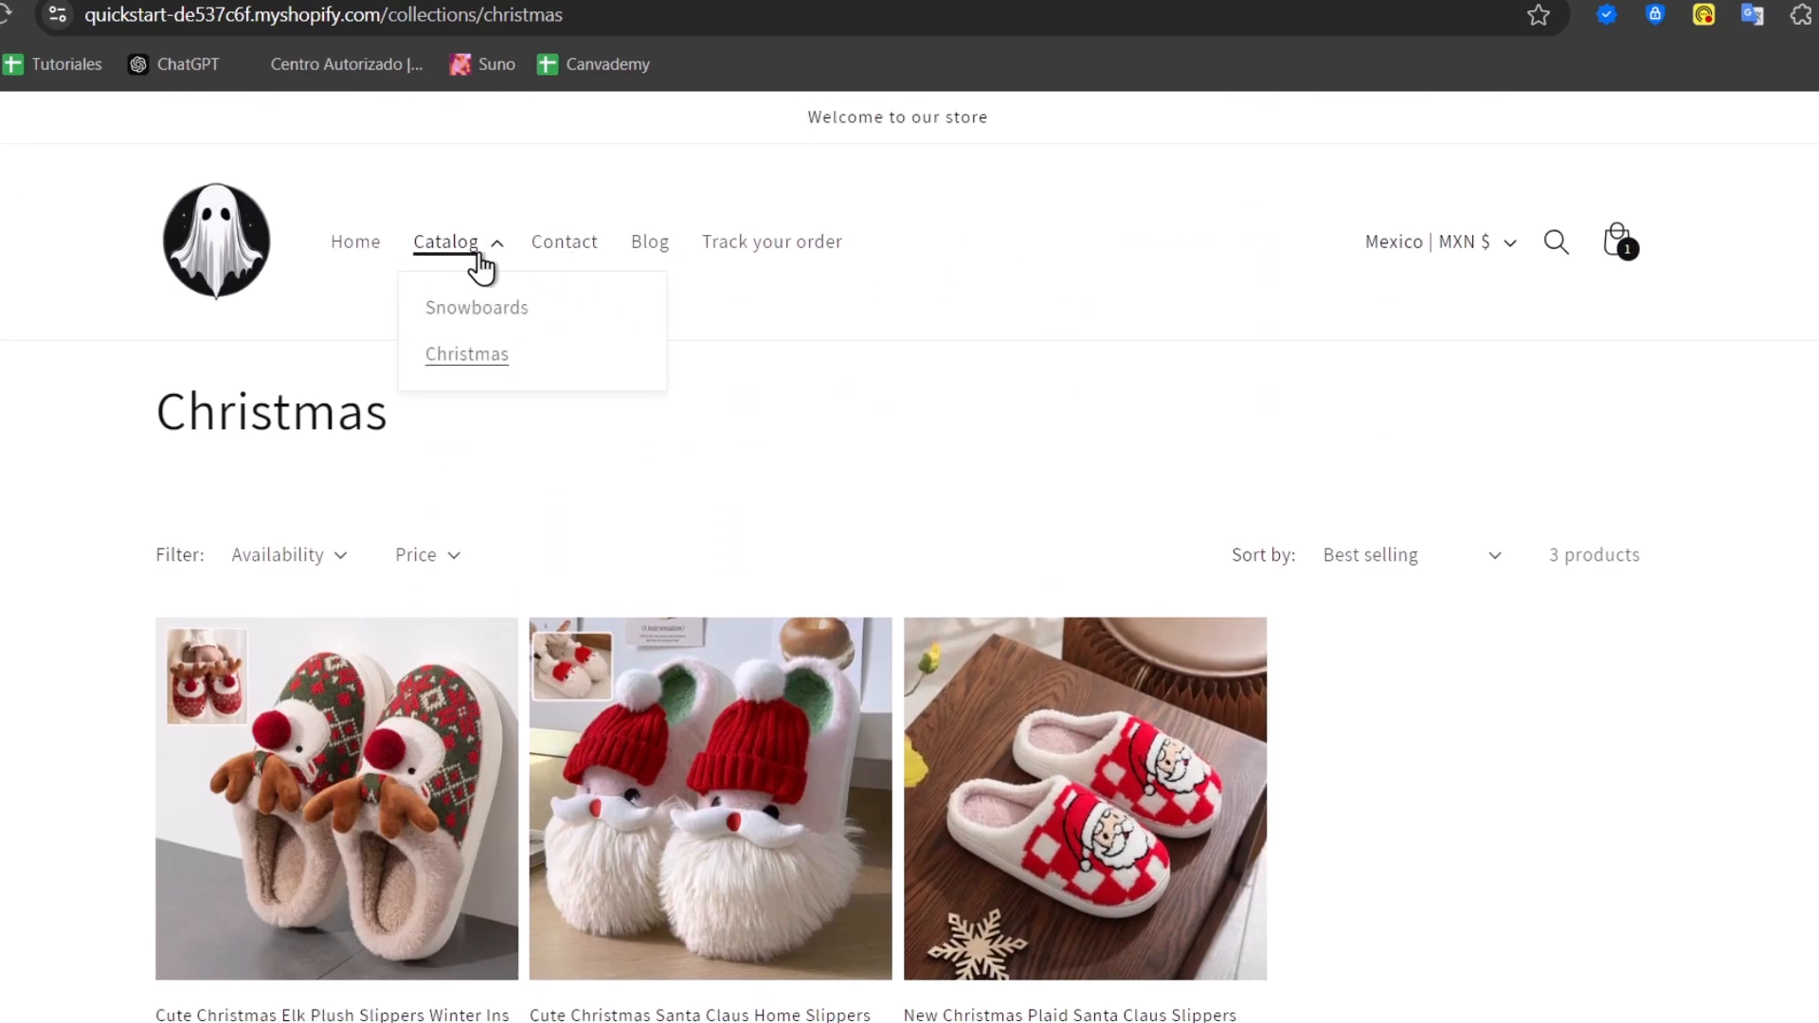
{"action": "left_click", "coordinate": [502, 309]}
{"action": "scroll", "coordinate": [406, 565], "scroll_direction": "down", "scroll_amount": 8}
{"action": "scroll", "coordinate": [406, 564], "scroll_direction": "up", "scroll_amount": 8}
{"action": "scroll", "coordinate": [1429, 743], "scroll_direction": "down", "scroll_amount": 5}
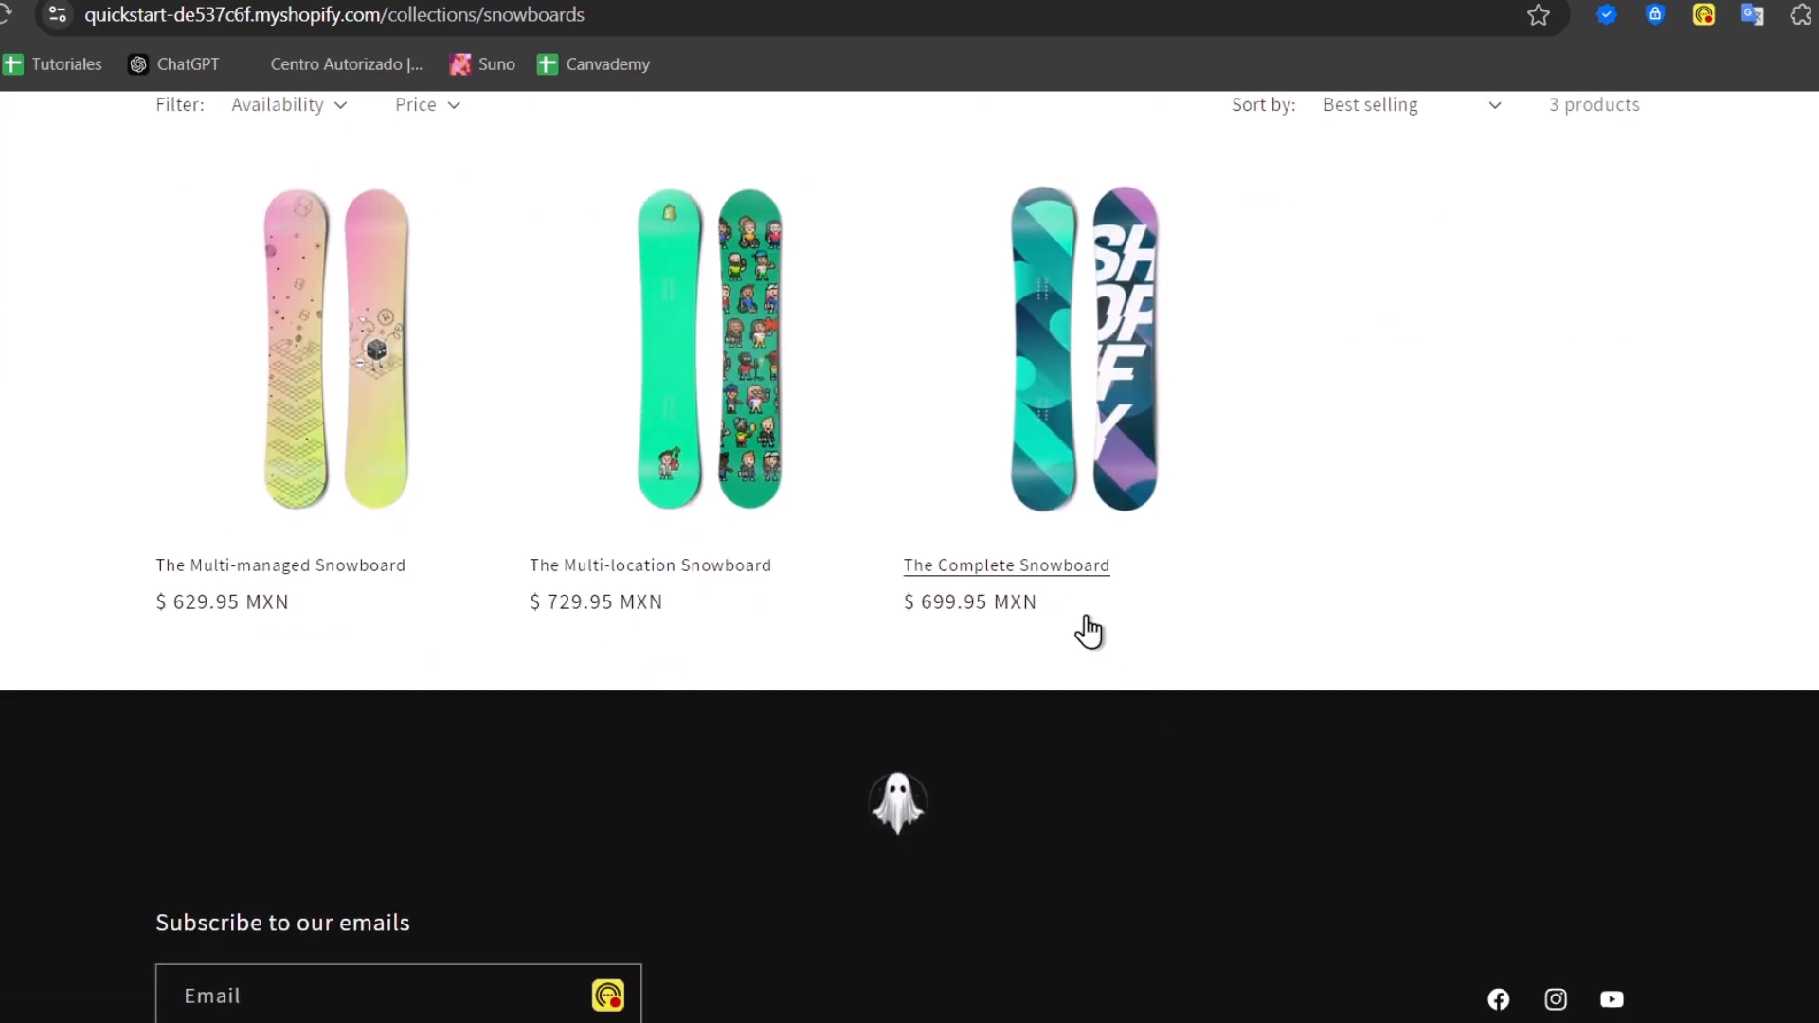
{"action": "scroll", "coordinate": [1089, 625], "scroll_direction": "up", "scroll_amount": 5}
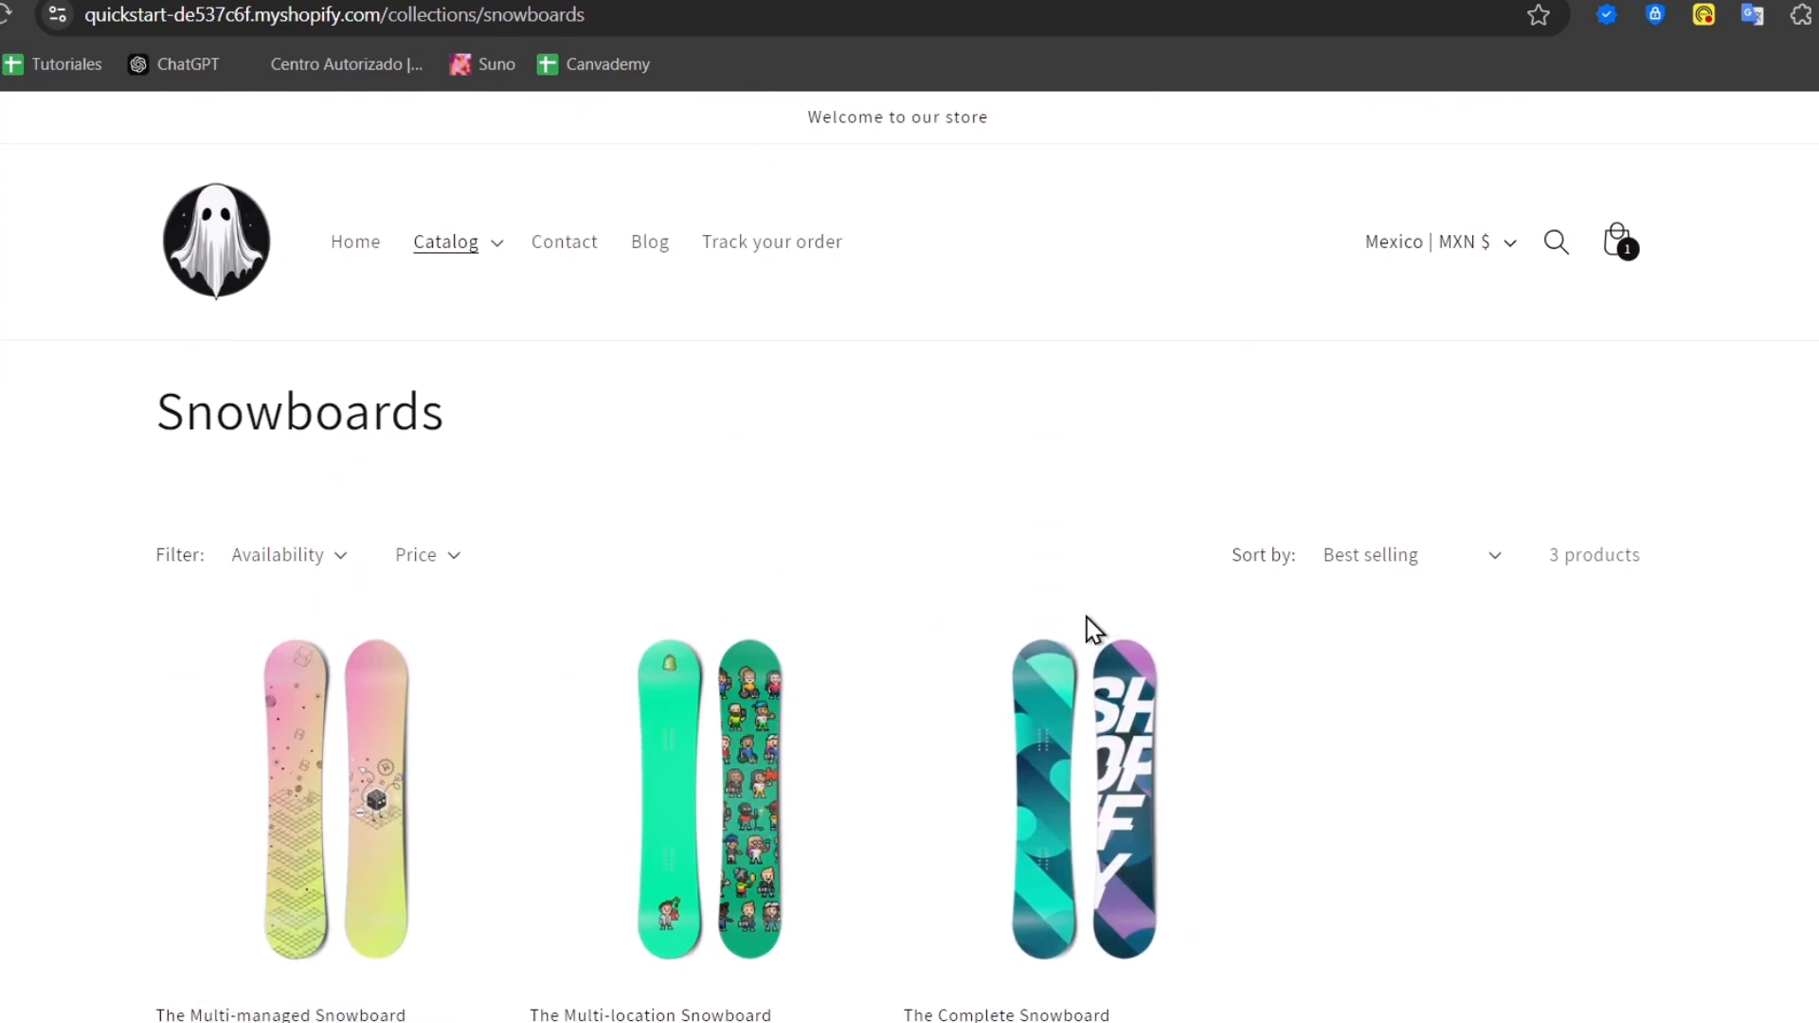
{"action": "left_click", "coordinate": [341, 559]}
{"action": "left_click", "coordinate": [431, 559]}
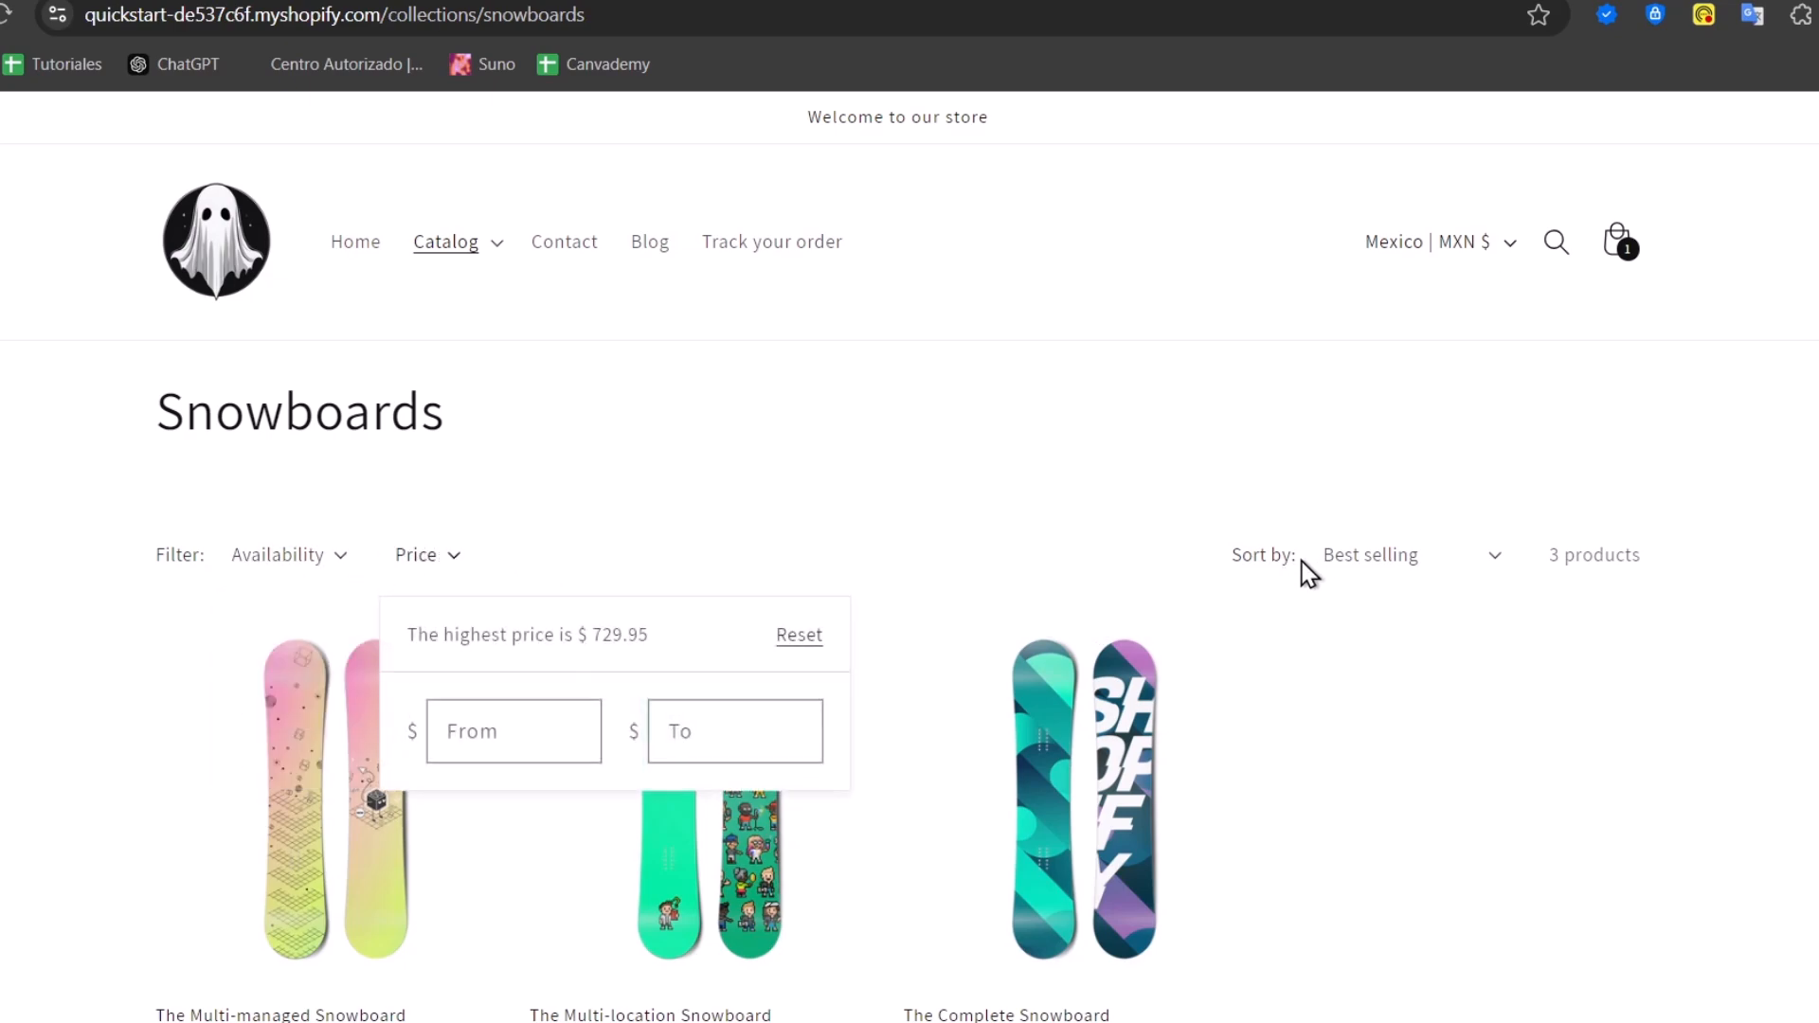
{"action": "left_click", "coordinate": [1495, 559]}
{"action": "left_click", "coordinate": [1495, 561]}
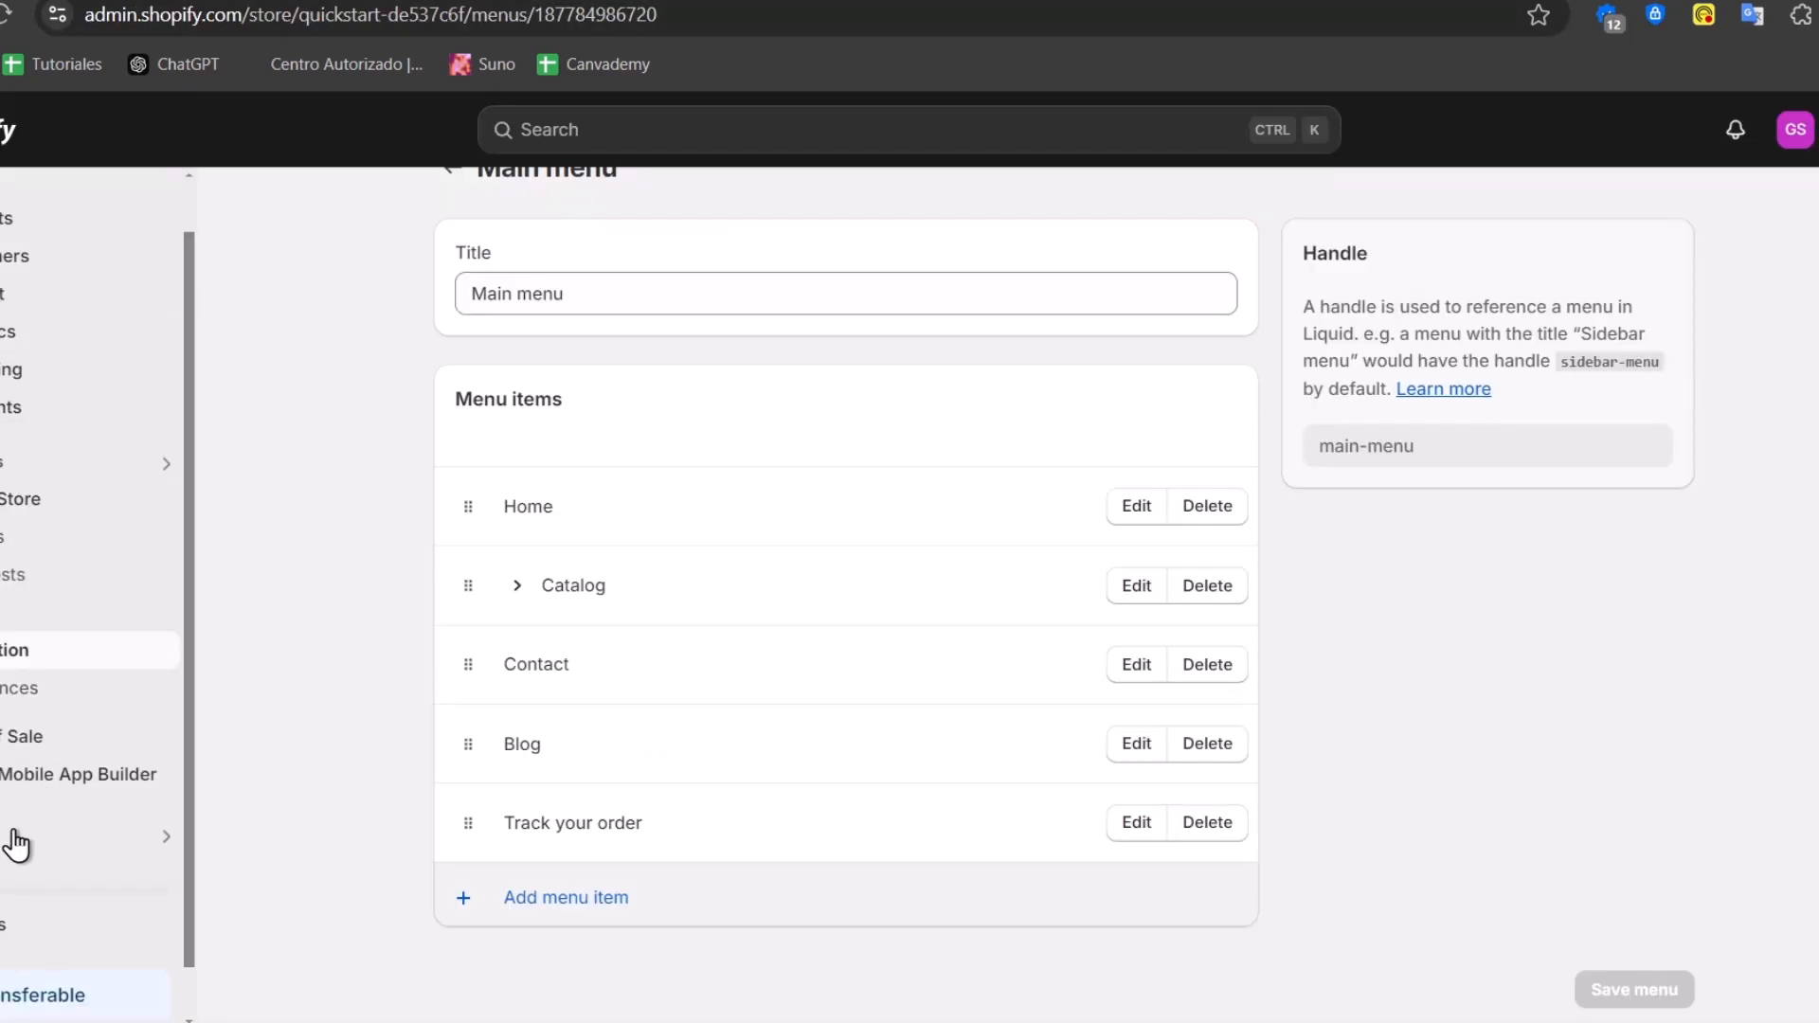
Install Shopify Search & Discovery from the App Store, check its Availability and Price filters, and return to the storefront
{"action": "left_click", "coordinate": [43, 817]}
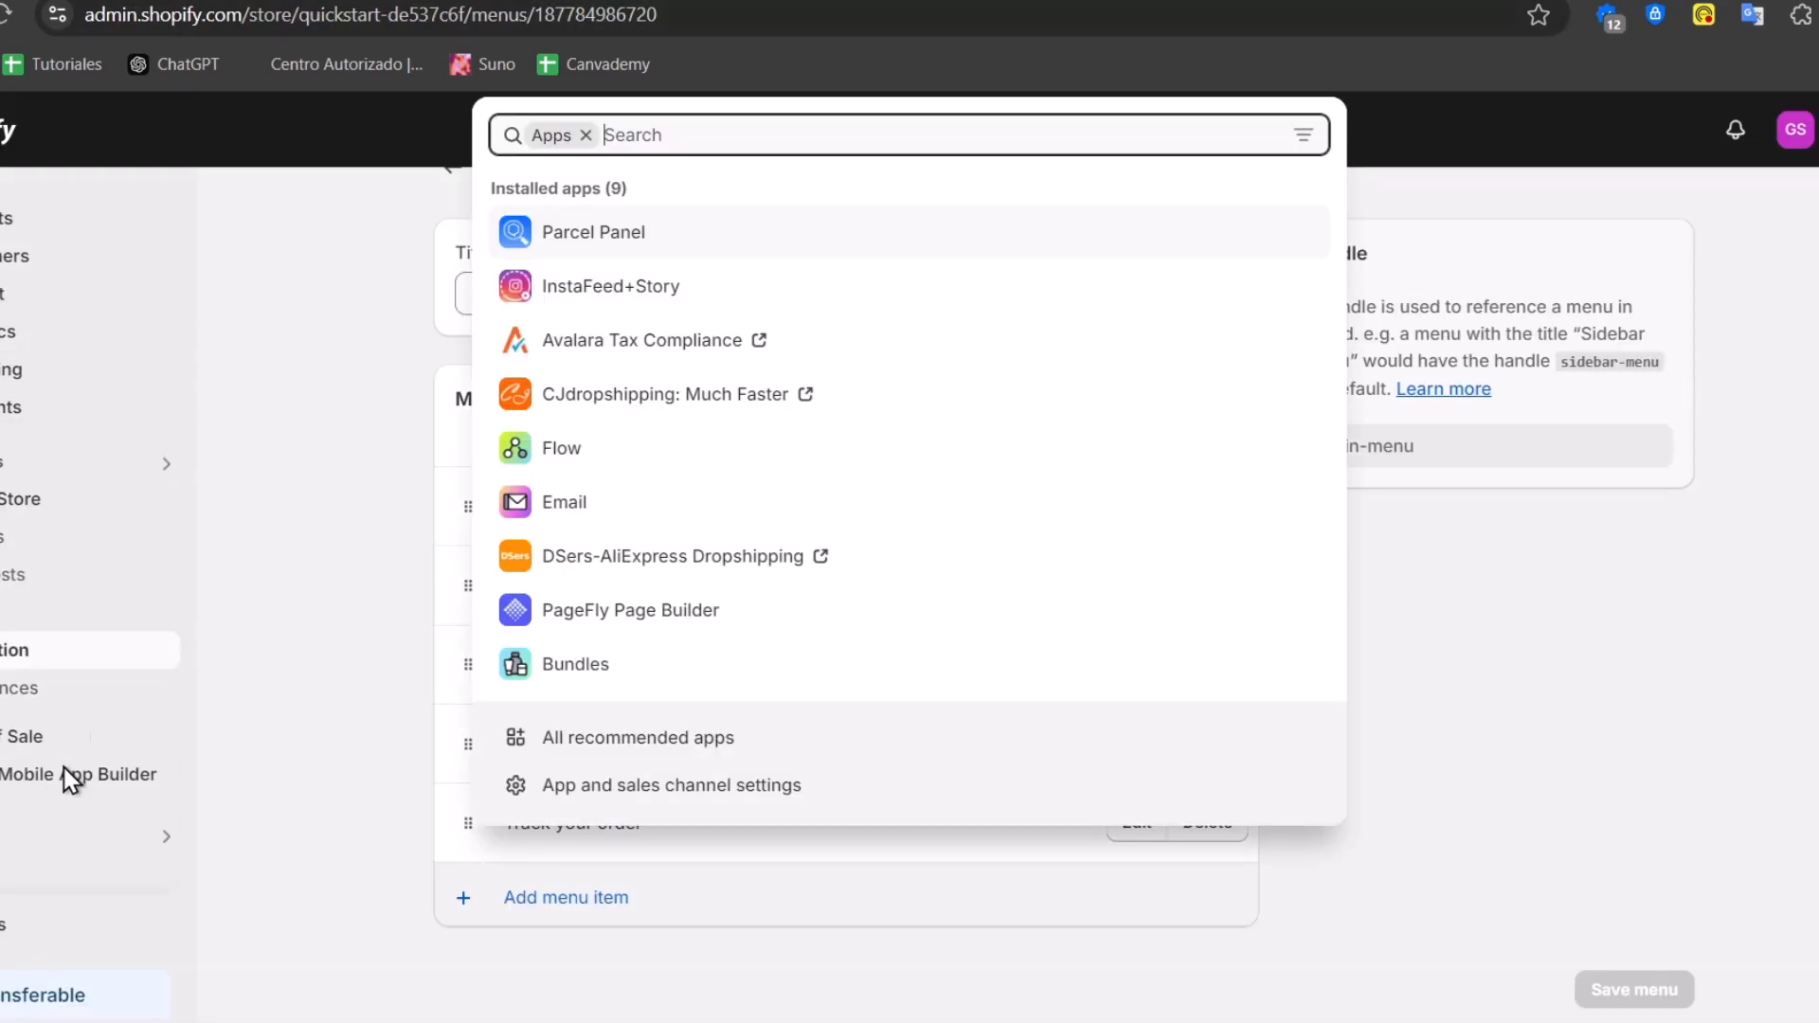
{"action": "type", "text": "search"}
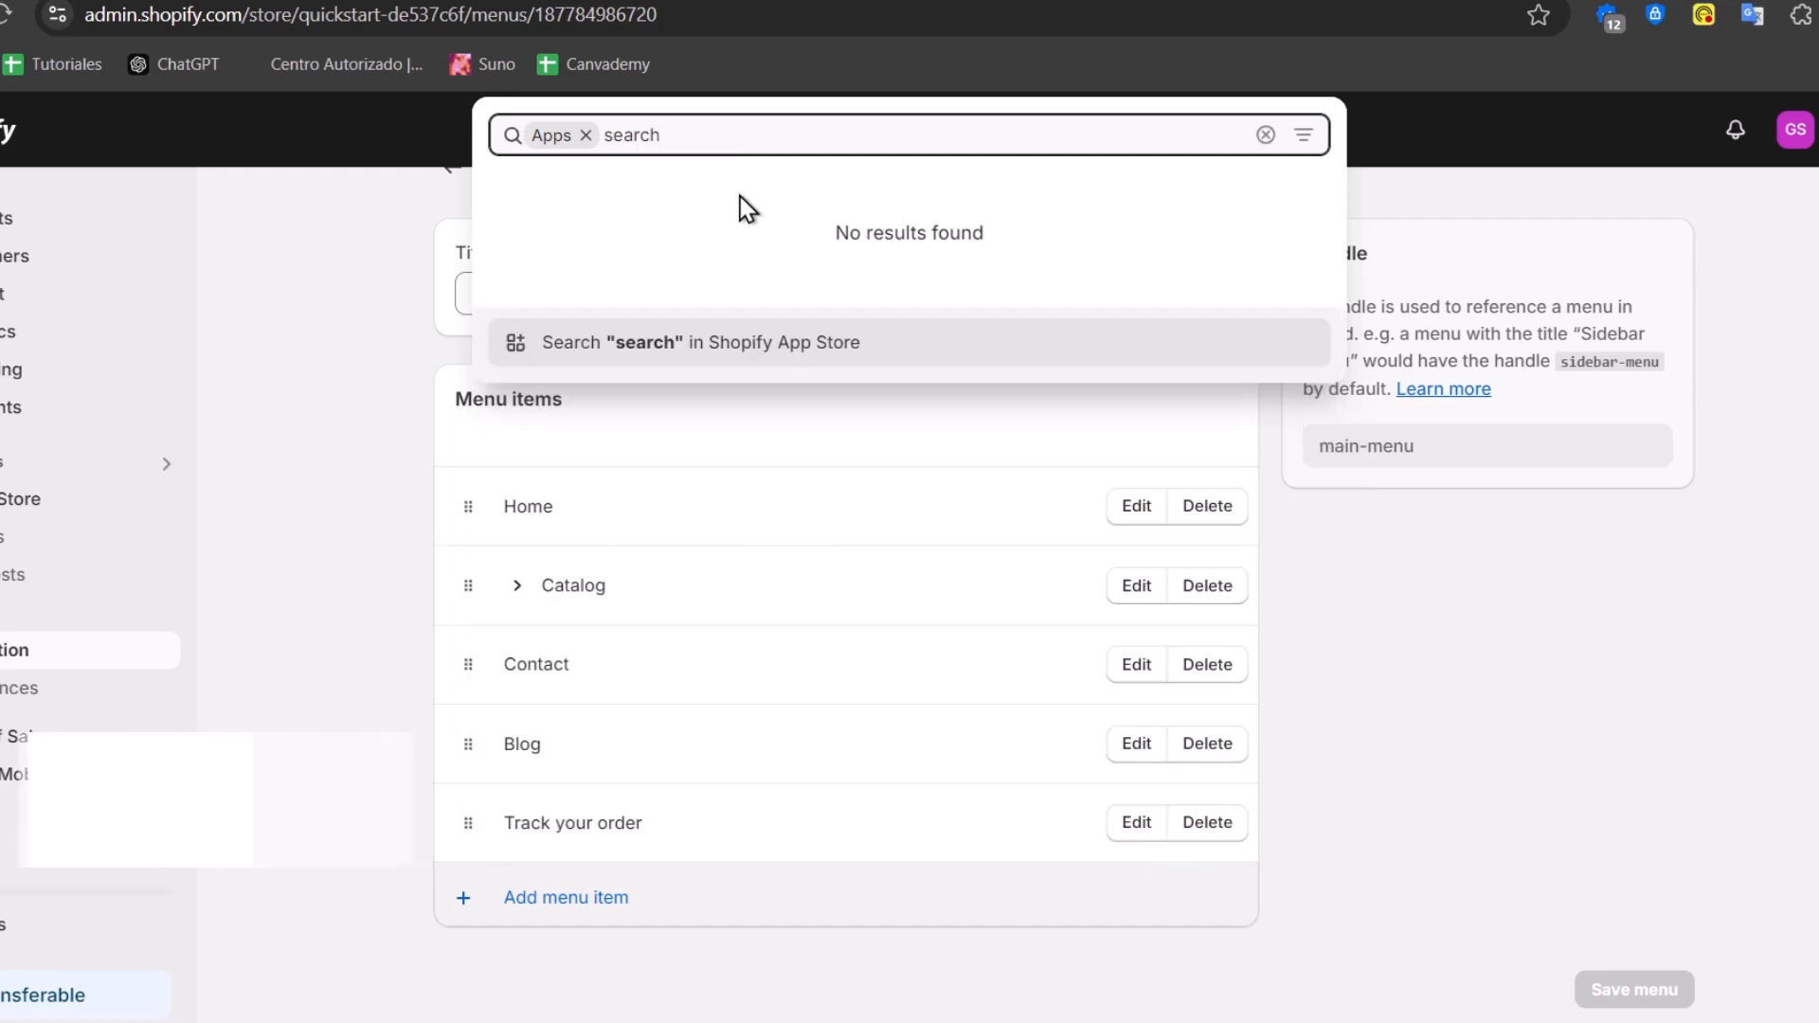
{"action": "left_click", "coordinate": [750, 353]}
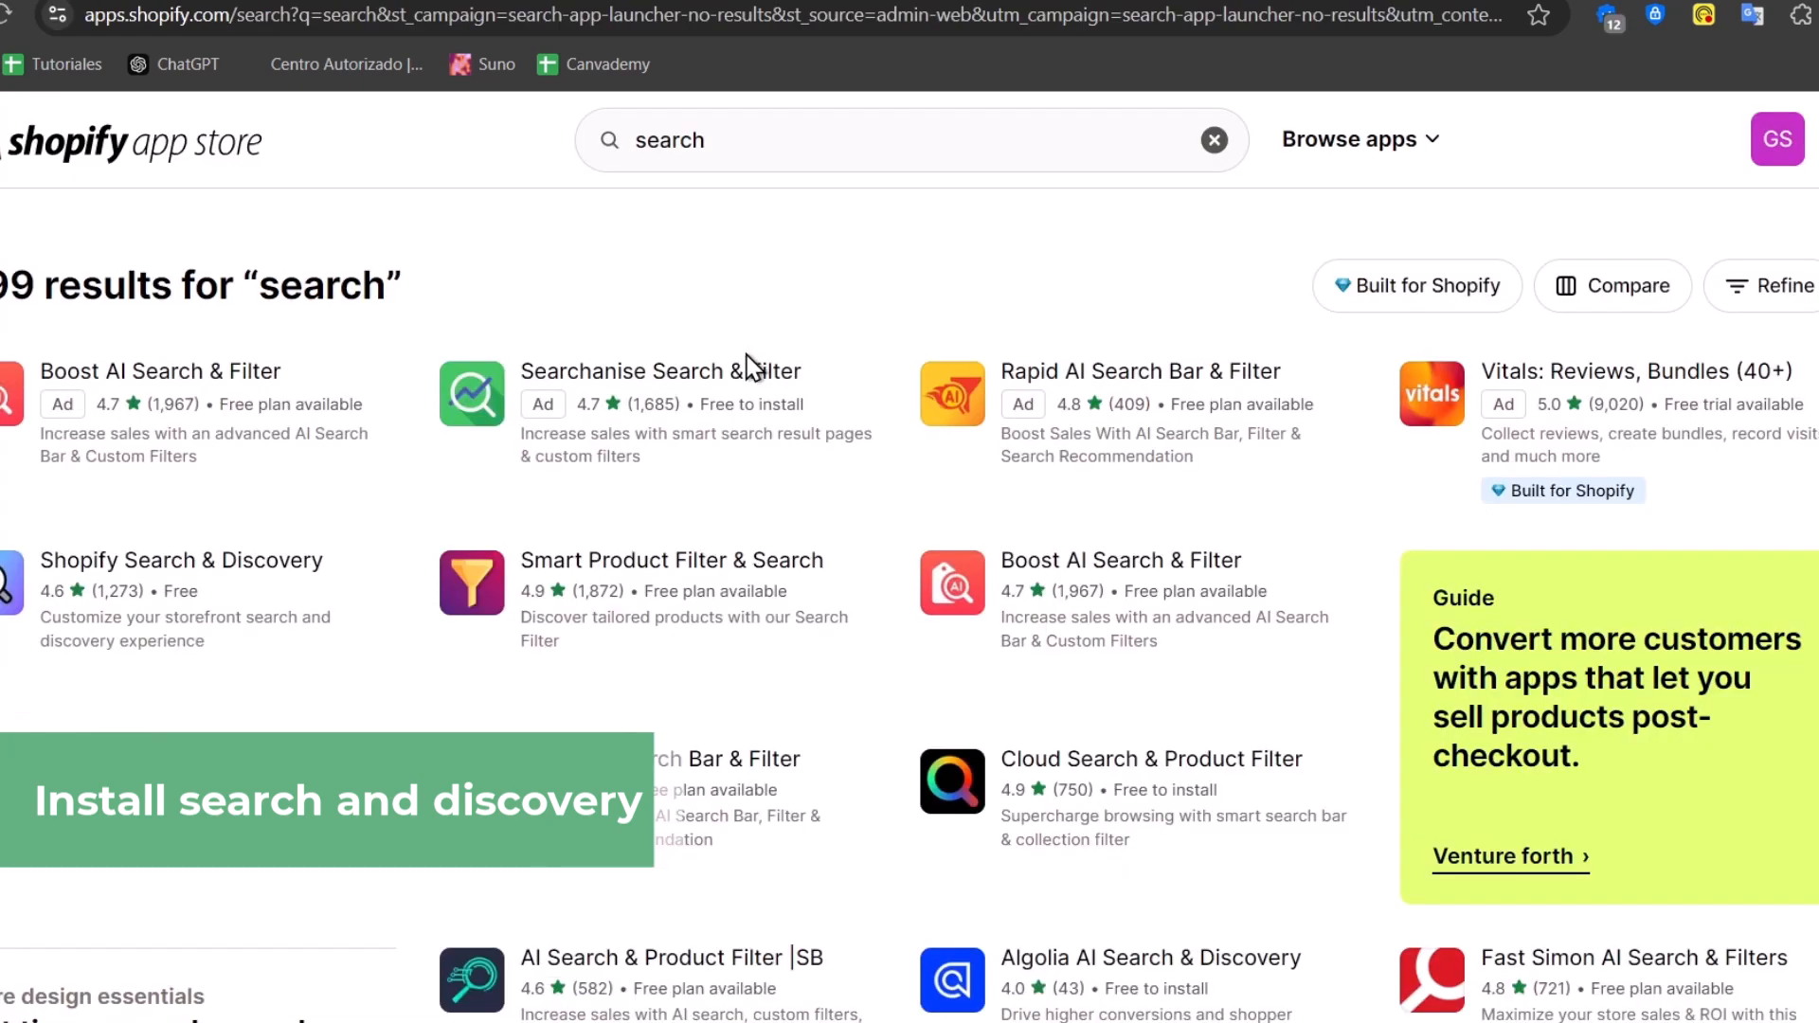
{"action": "left_click", "coordinate": [194, 588]}
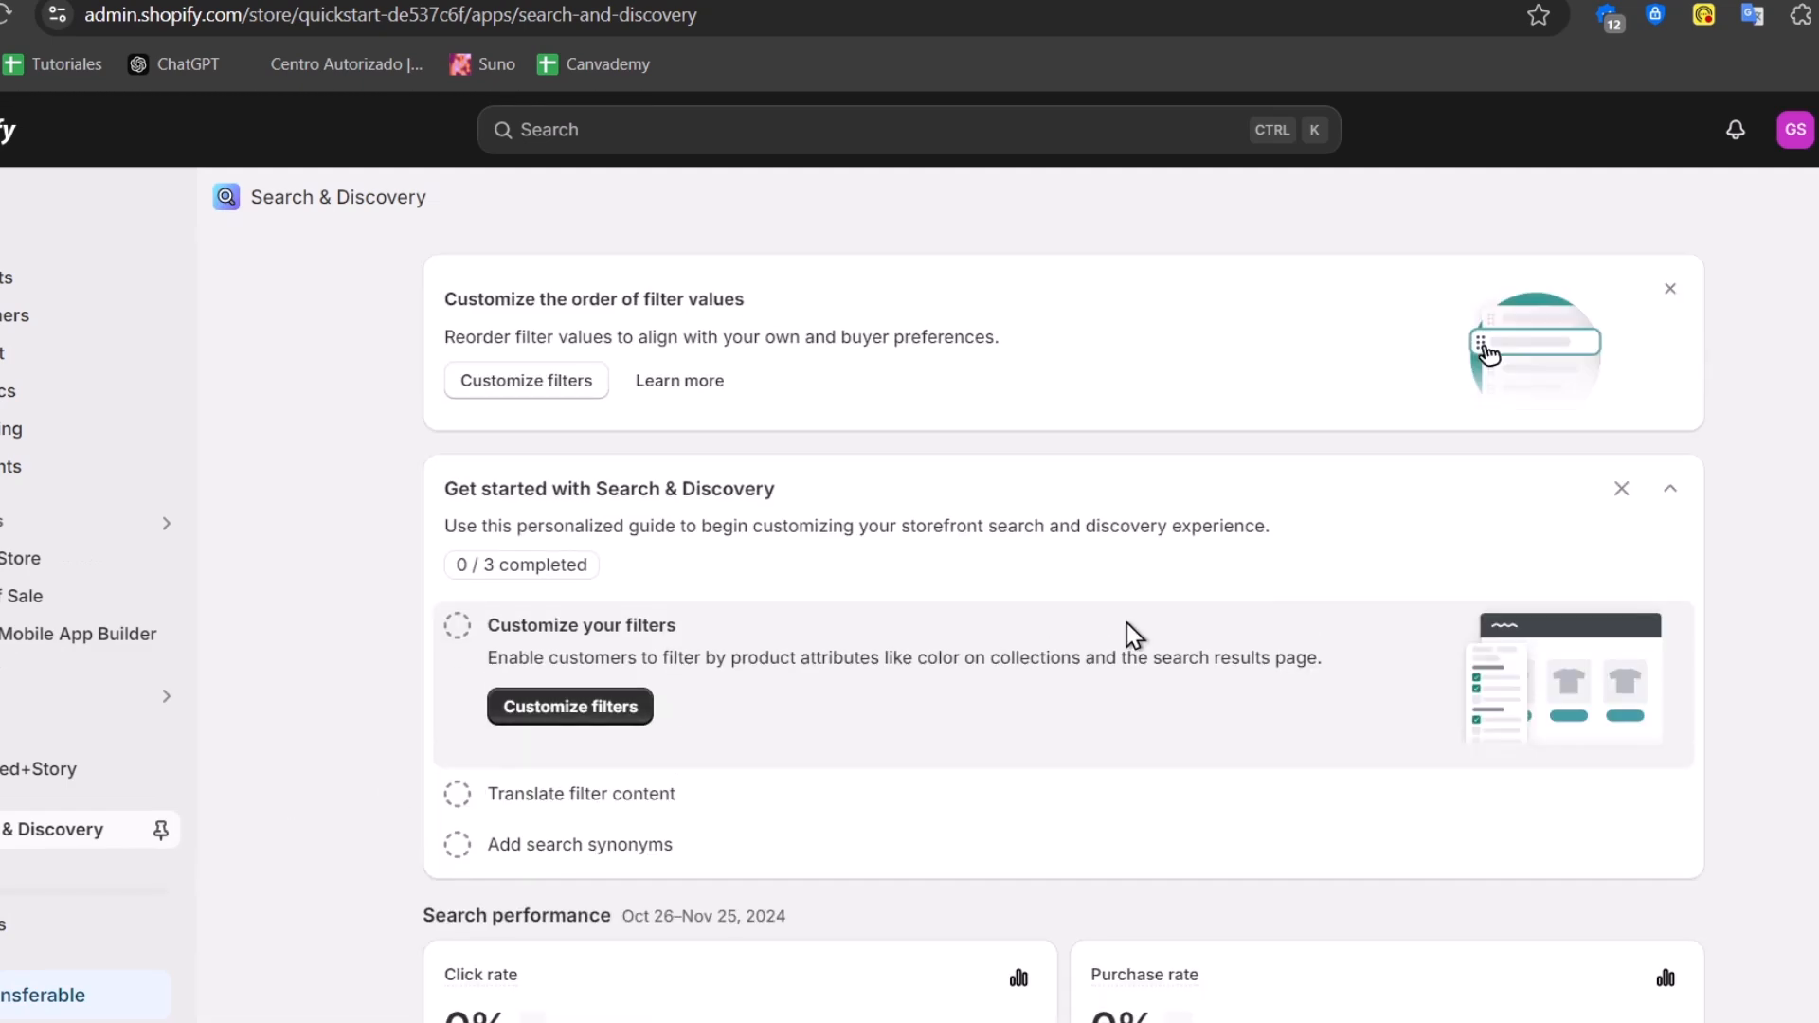
{"action": "left_click", "coordinate": [570, 706]}
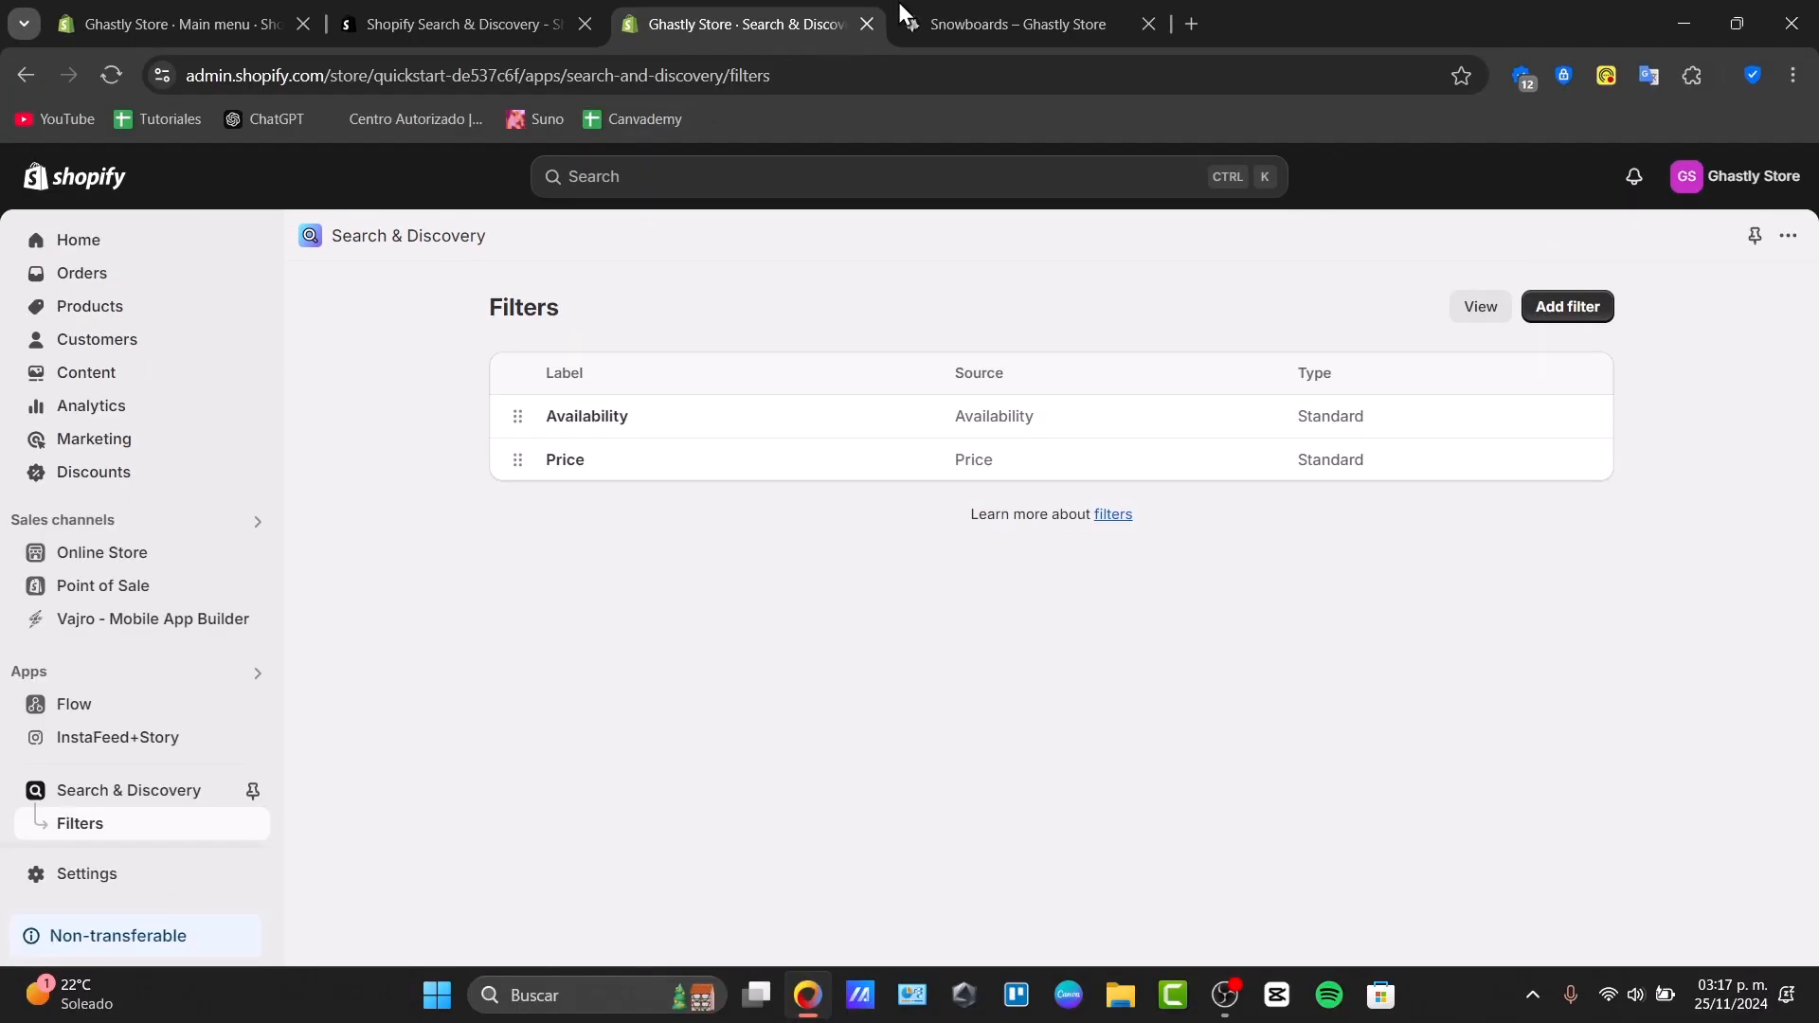
{"action": "left_click", "coordinate": [931, 4]}
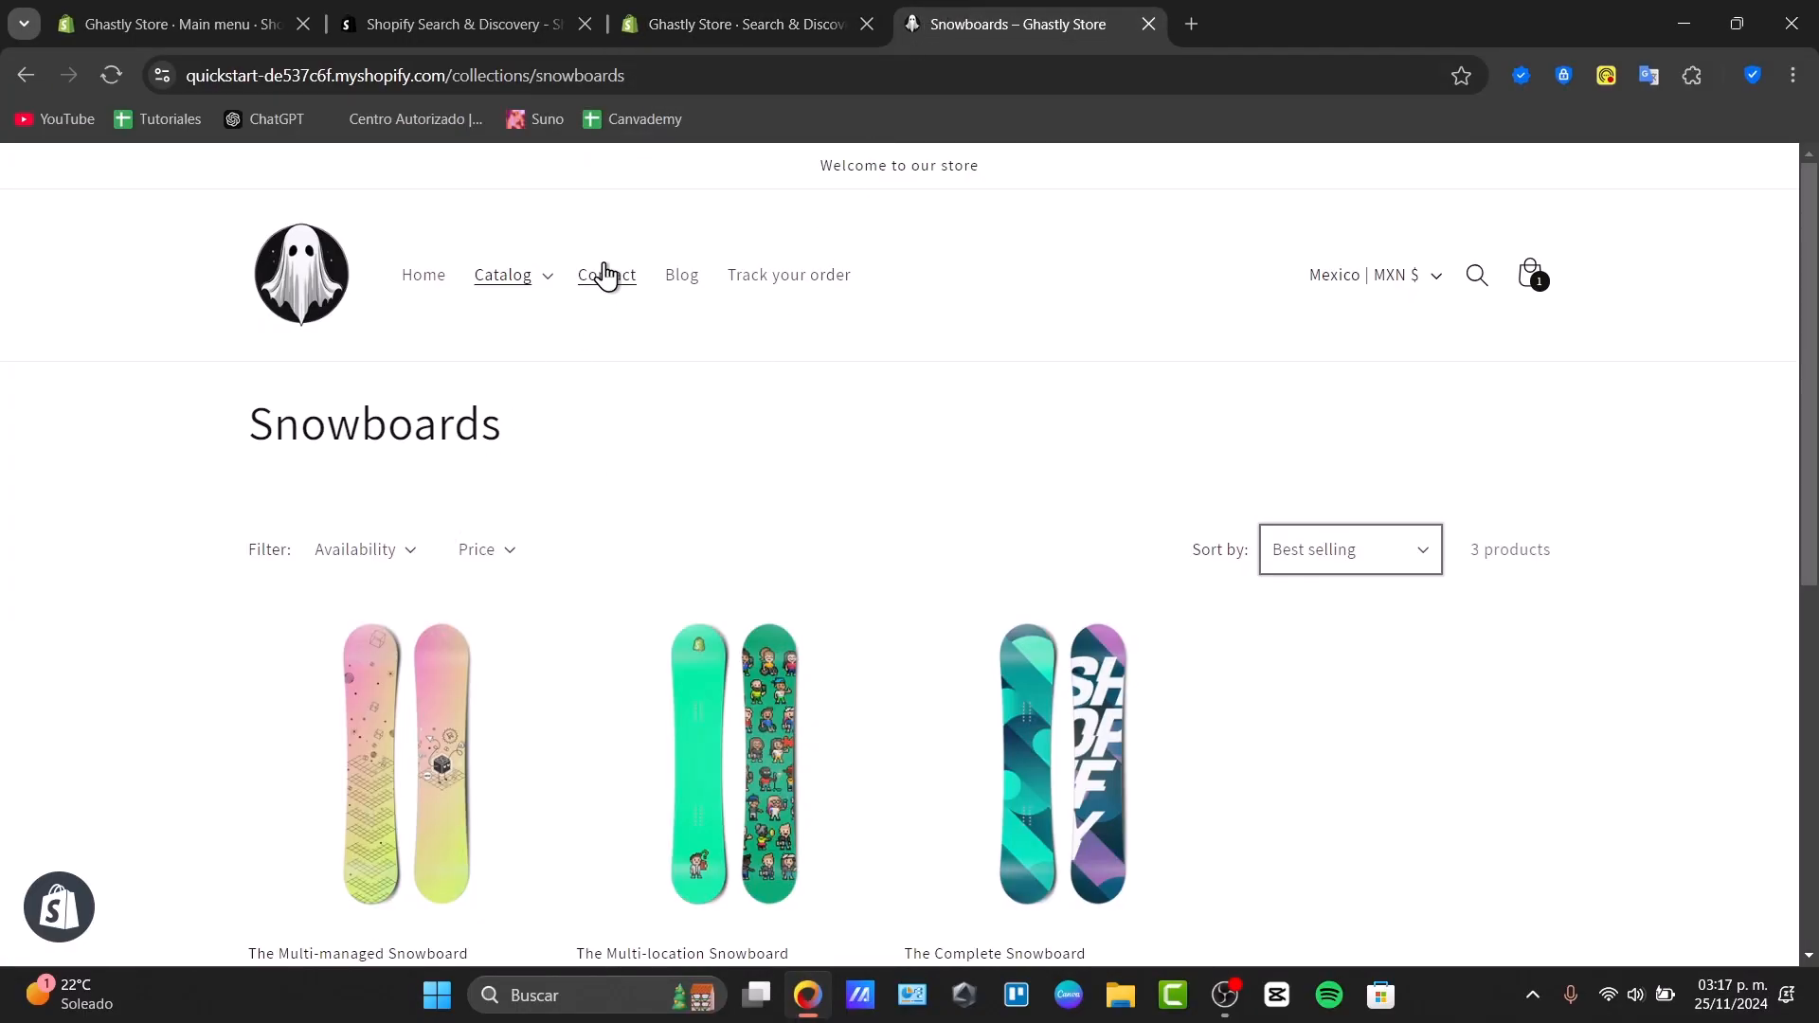
Open the Christmas collection from the Catalog menu and check its Availability filter options
{"action": "left_click", "coordinate": [547, 281]}
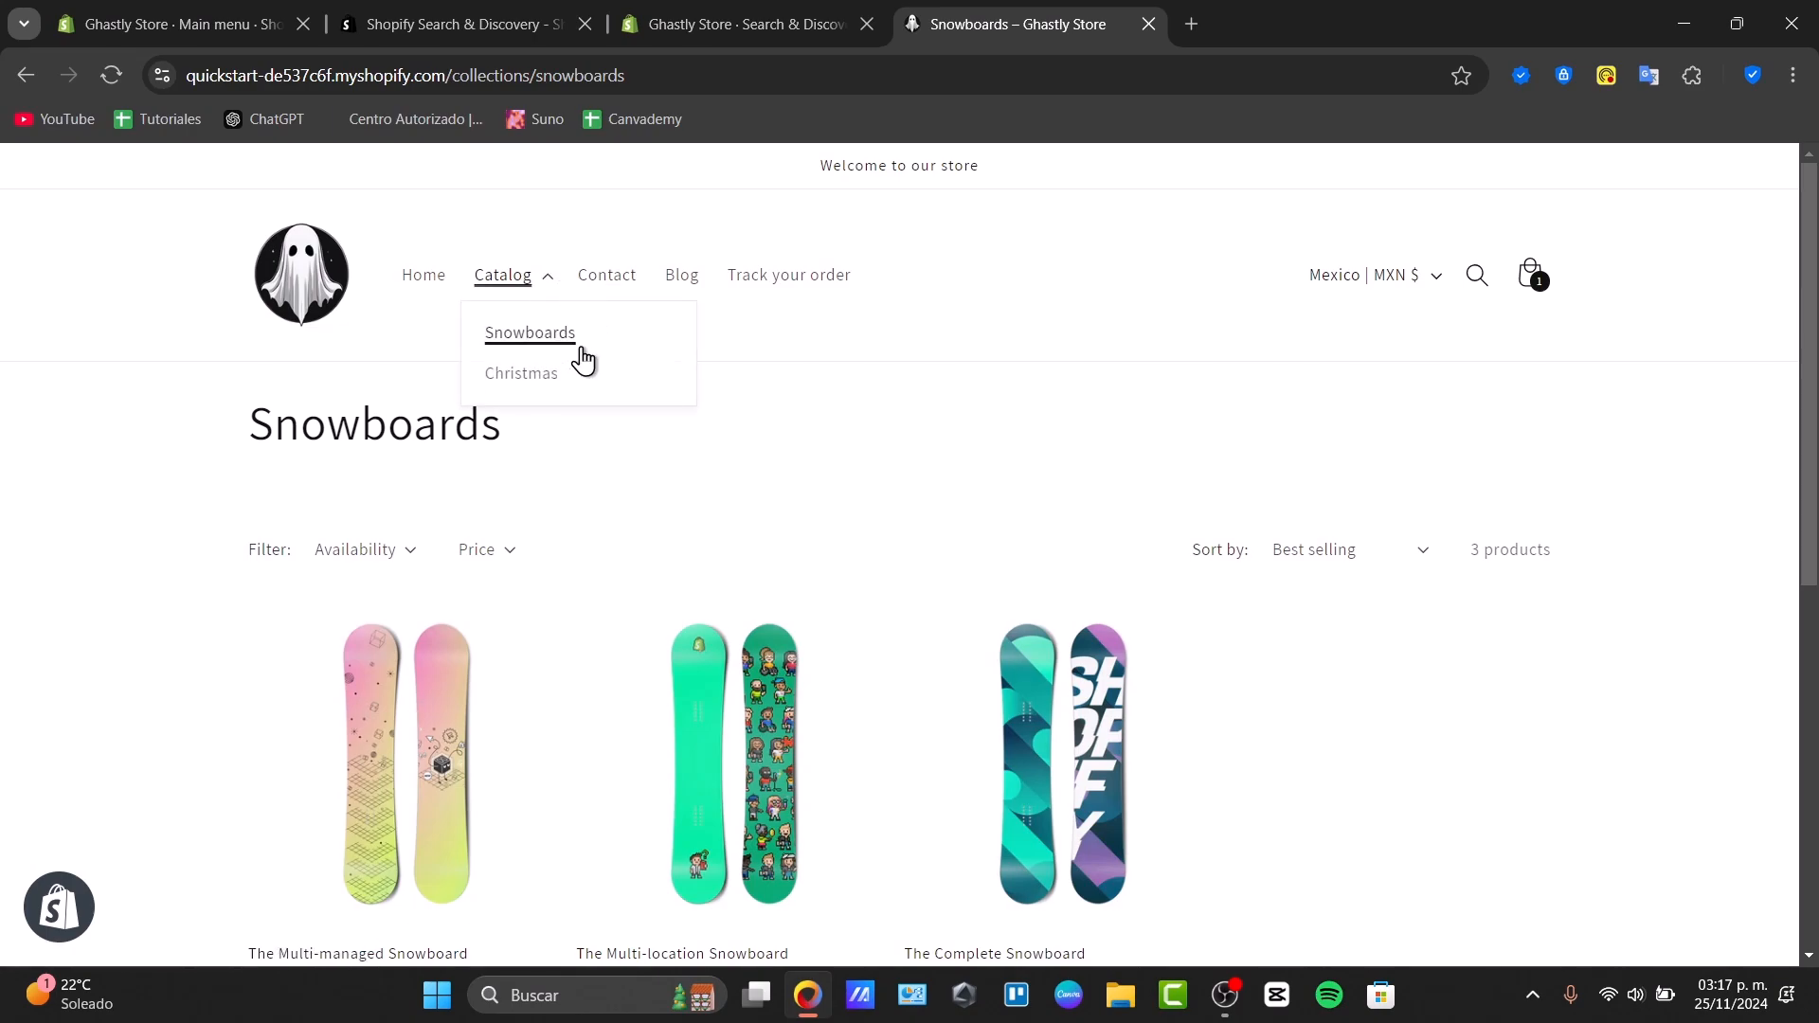
{"action": "left_click", "coordinate": [569, 377]}
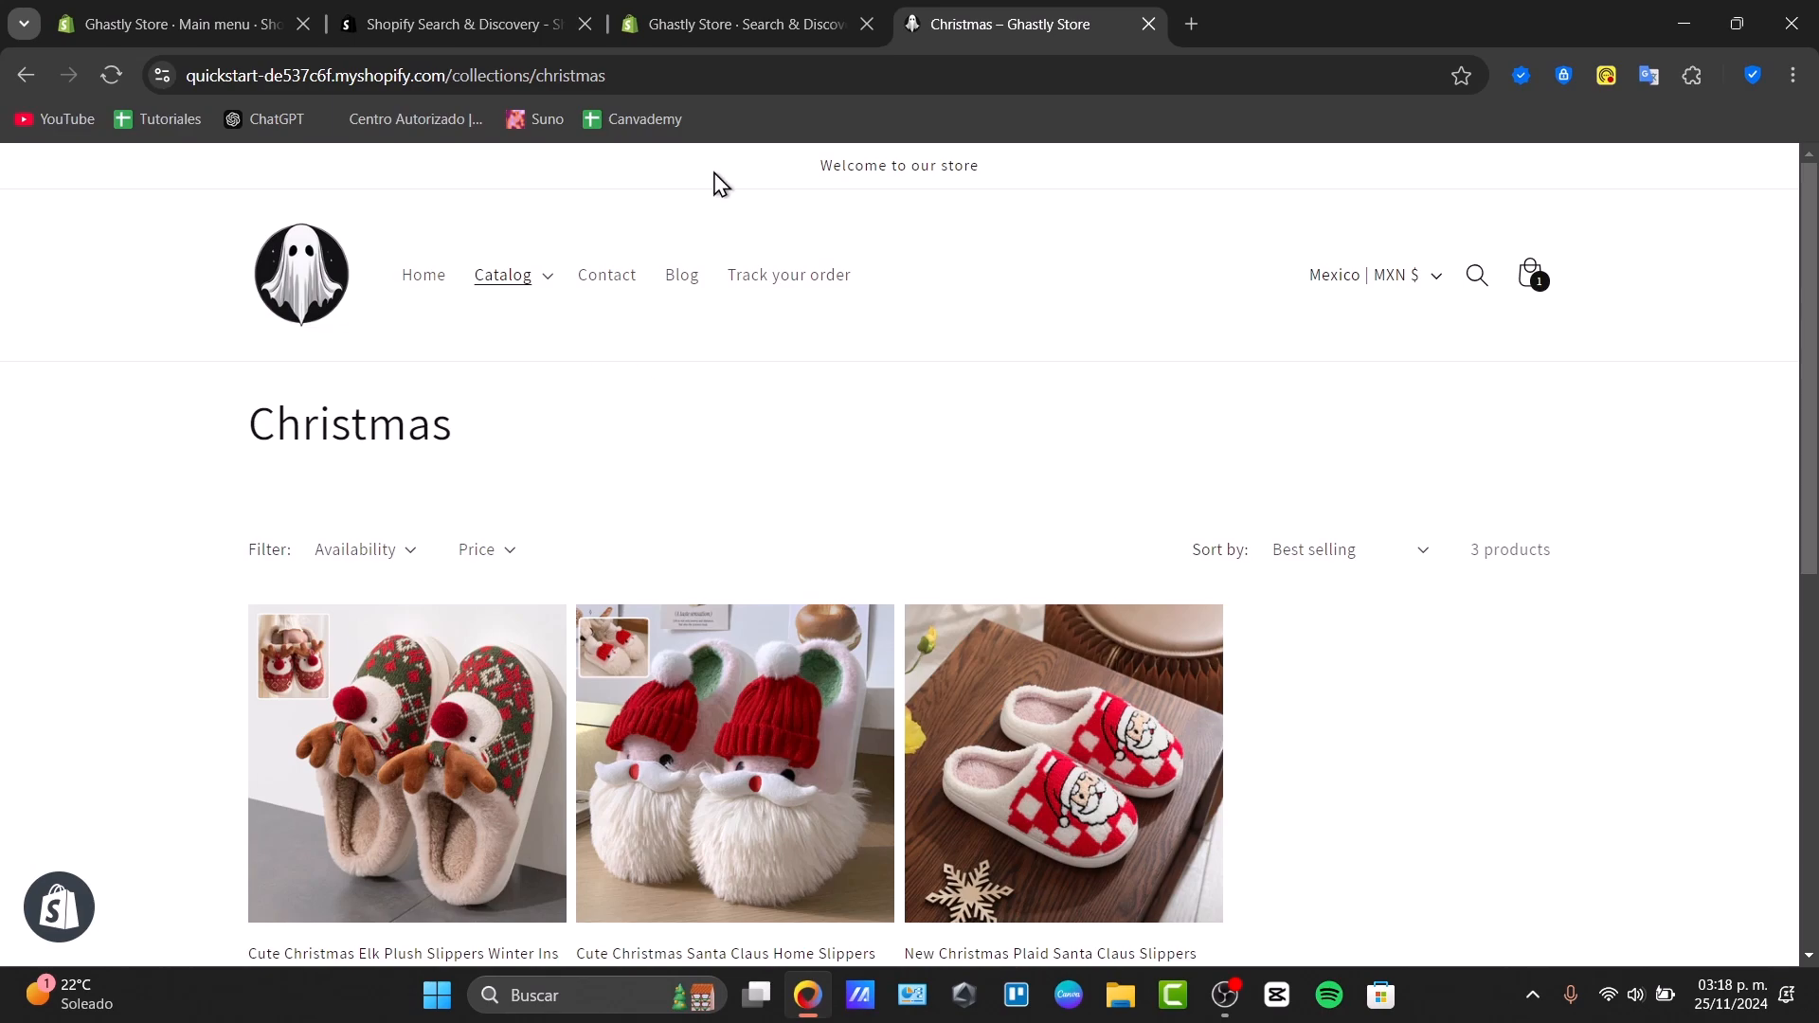
{"action": "left_click", "coordinate": [539, 284]}
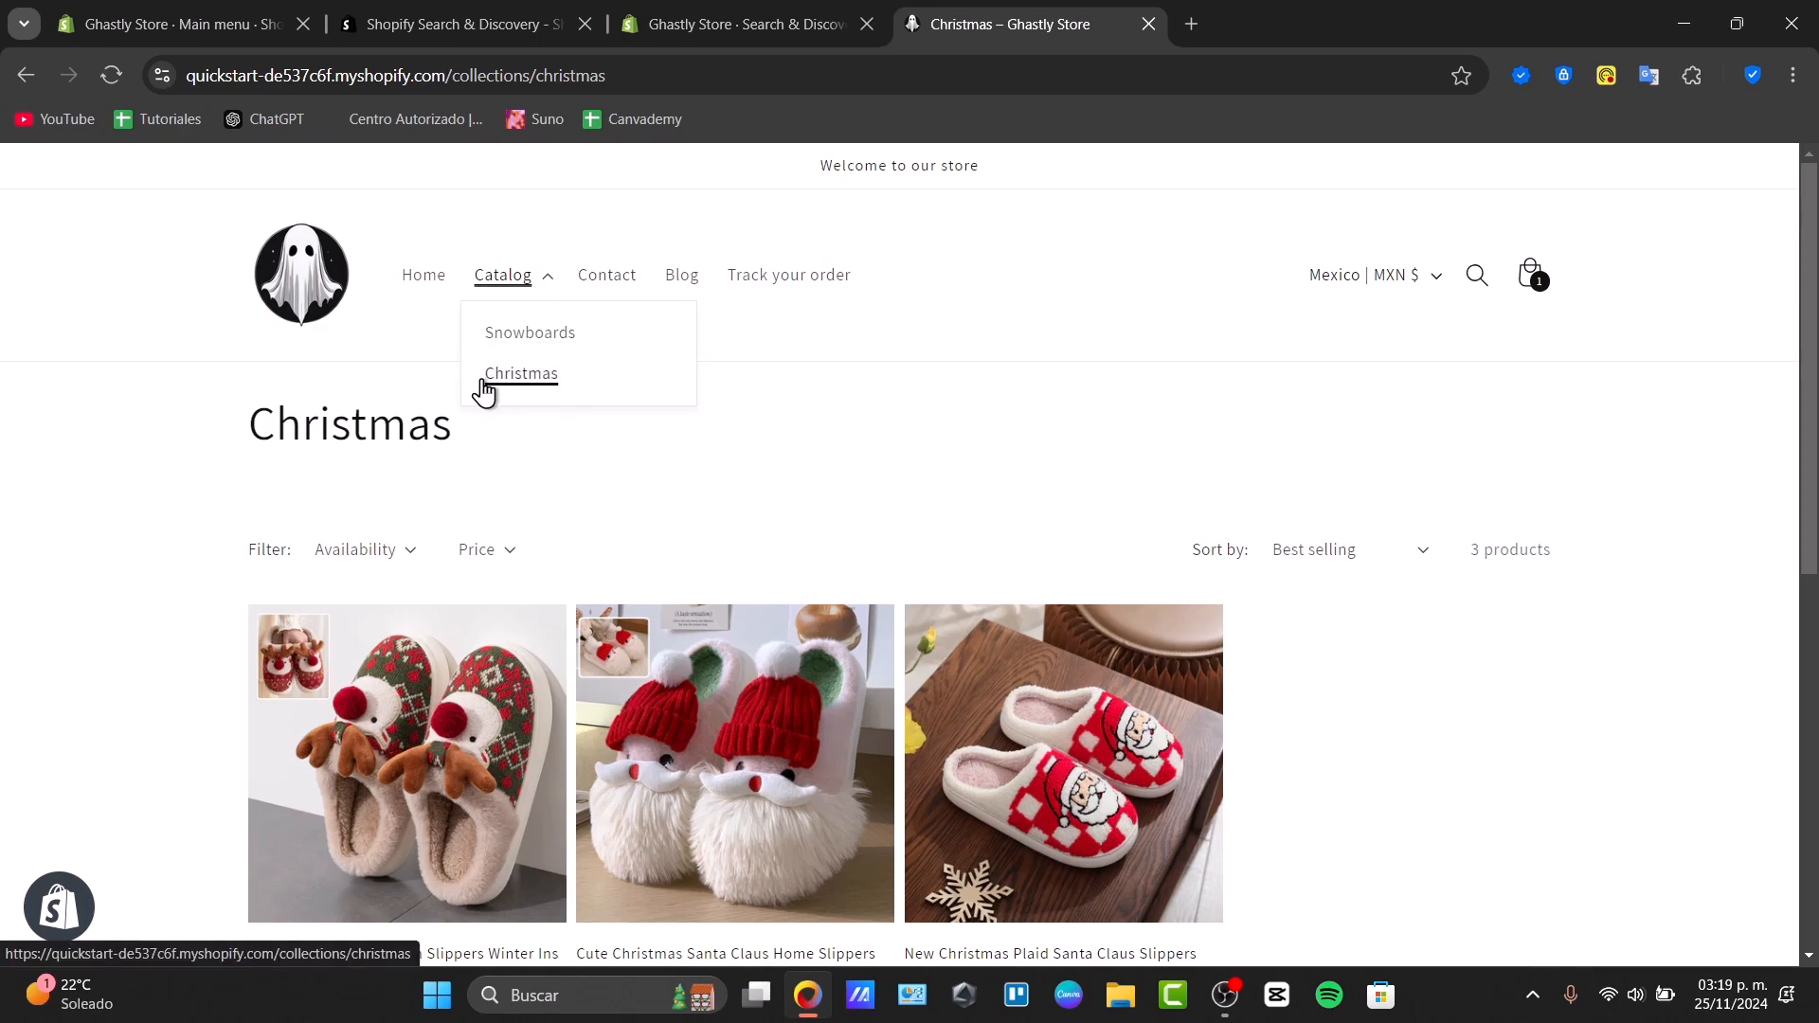
{"action": "left_click", "coordinate": [406, 555]}
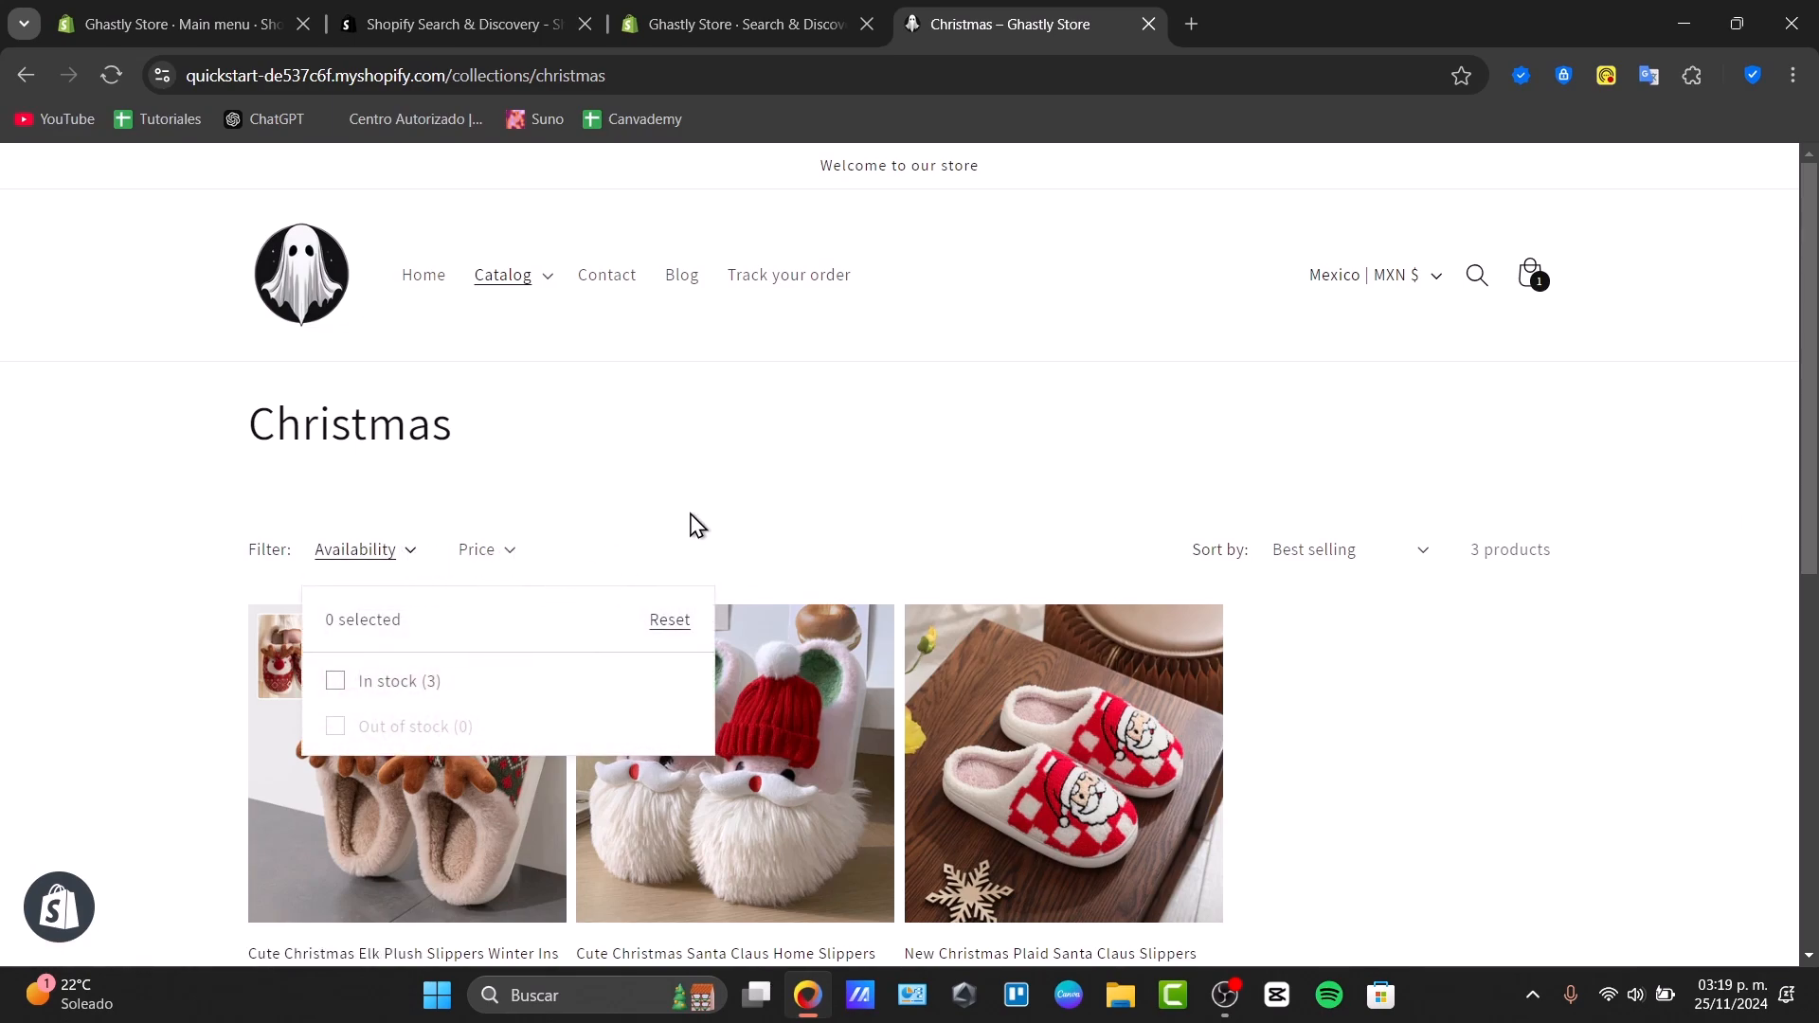
{"action": "left_click", "coordinate": [792, 501]}
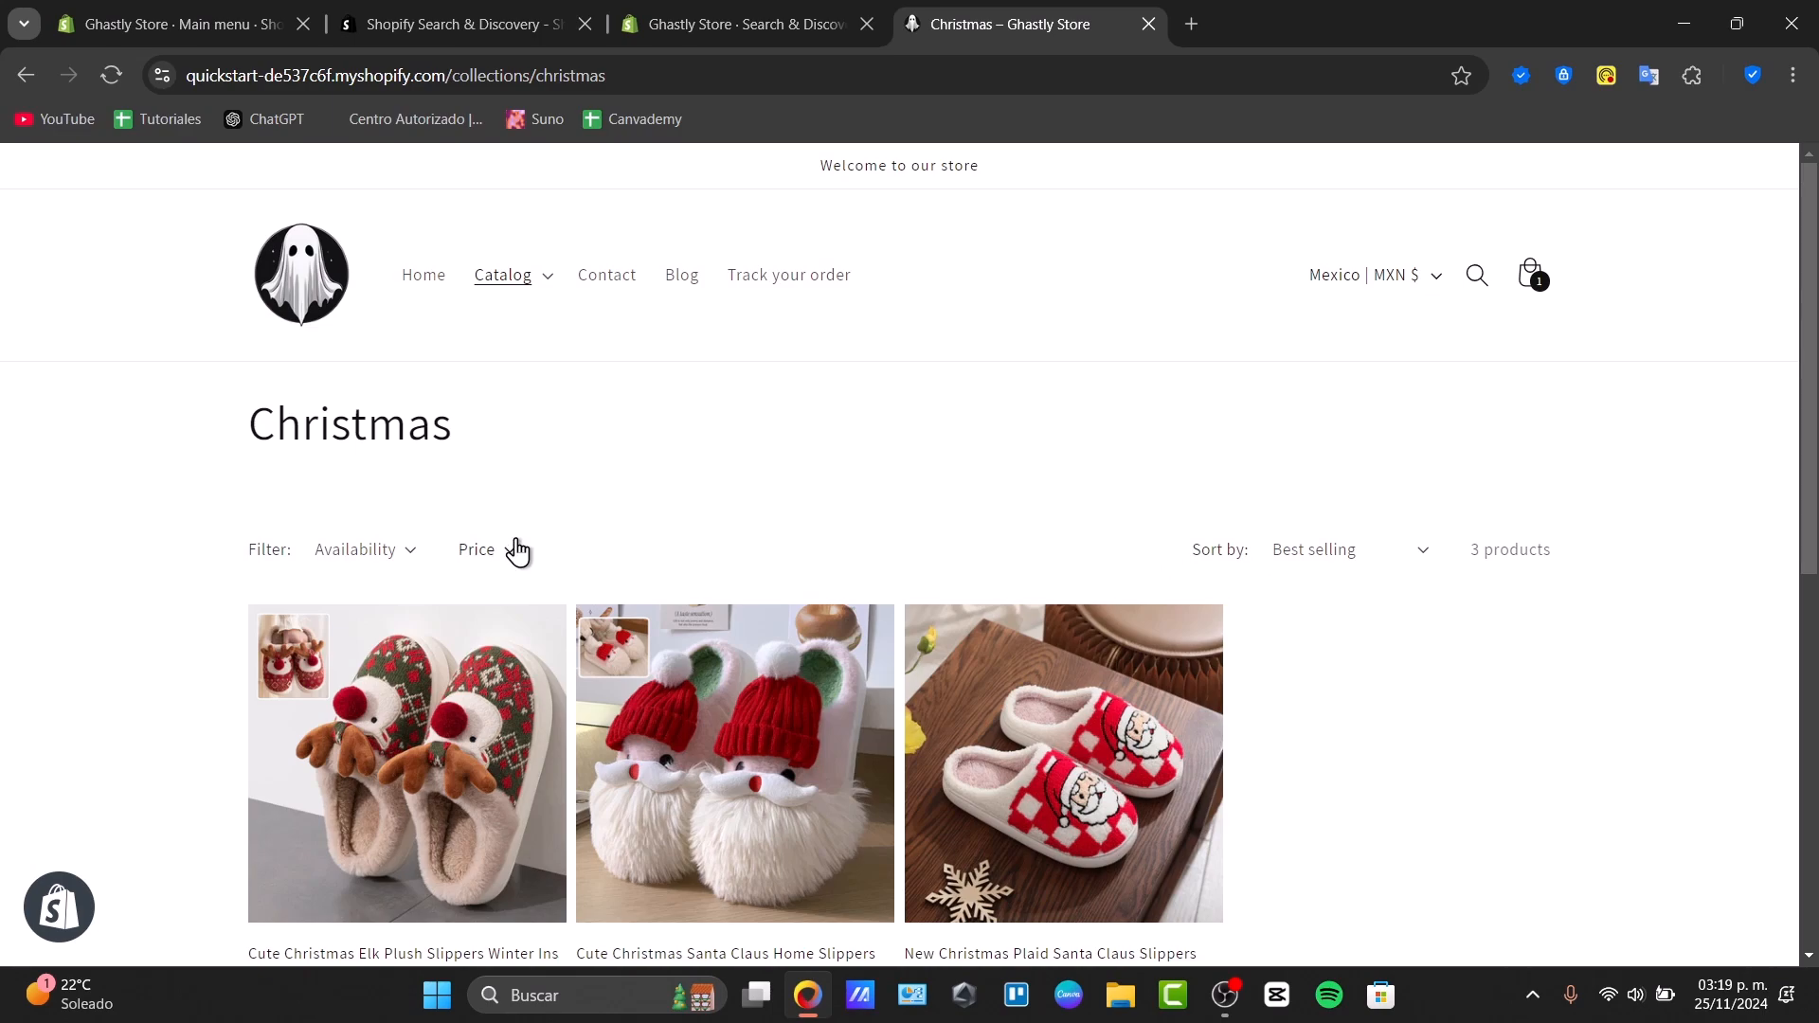
Return to the store home page and review the Featured products
{"action": "left_click", "coordinate": [417, 278]}
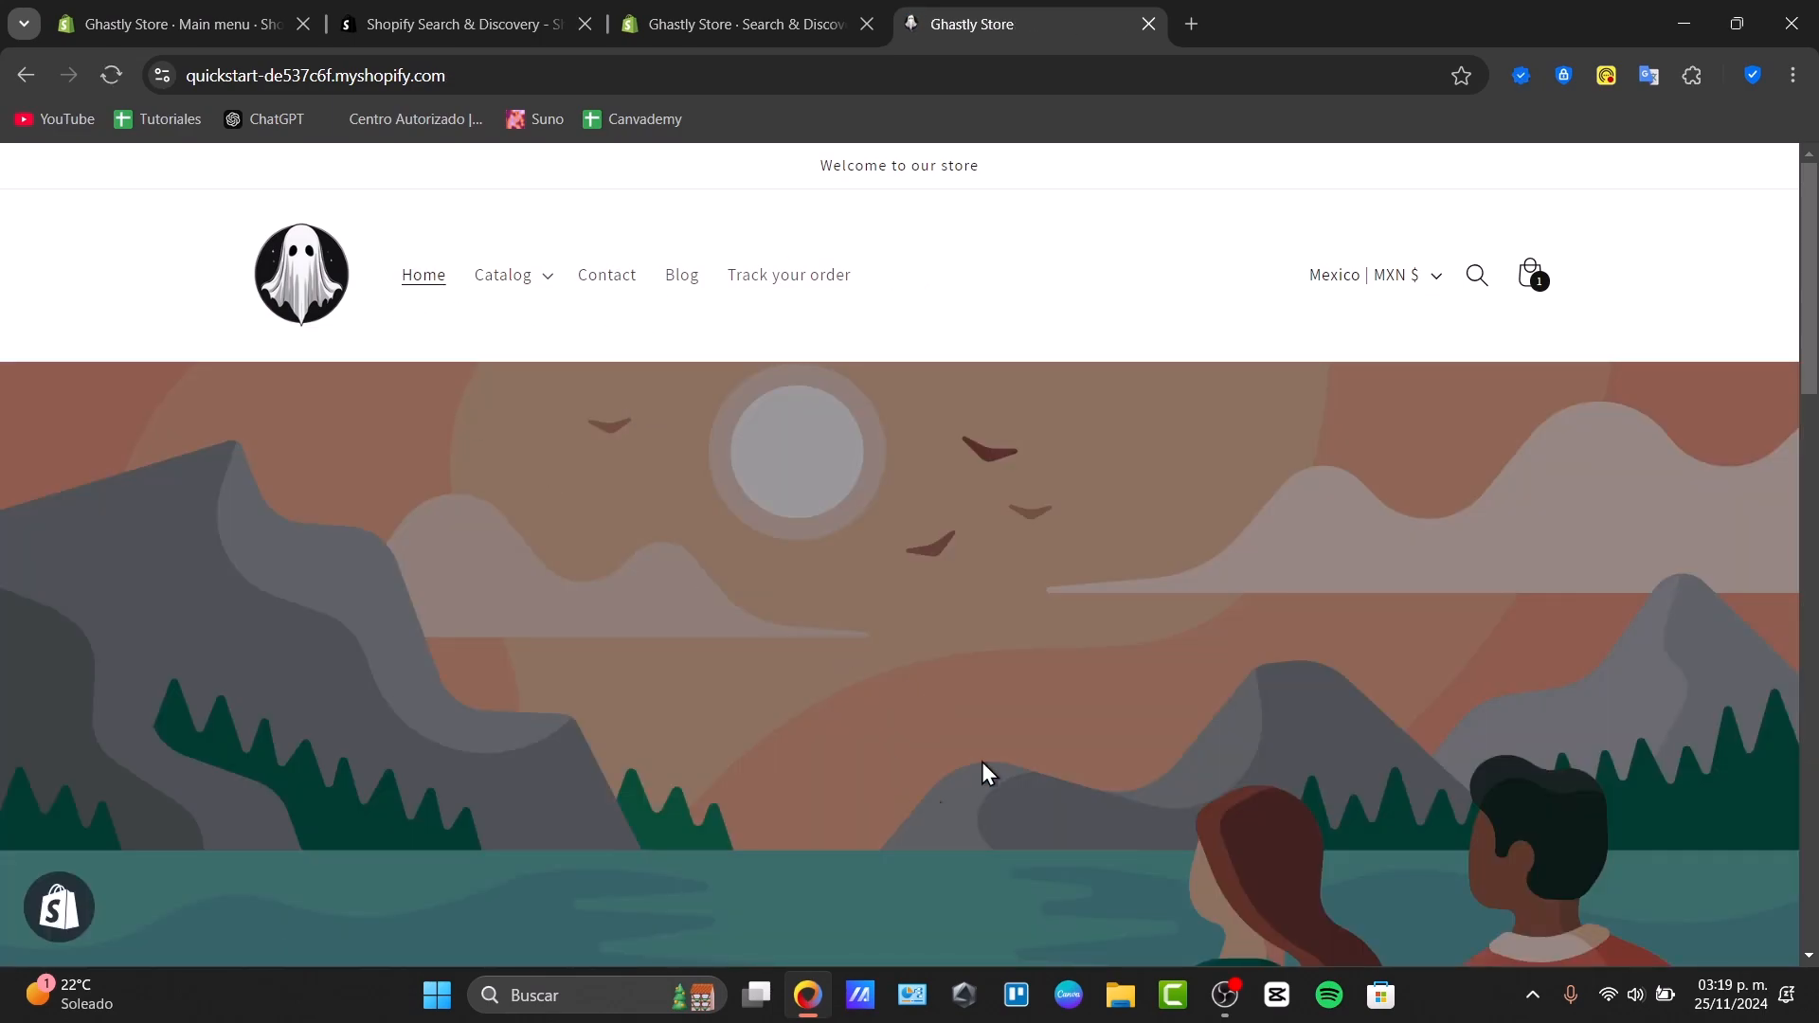
{"action": "scroll", "coordinate": [929, 801], "scroll_direction": "down", "scroll_amount": 10}
{"action": "scroll", "coordinate": [910, 594], "scroll_direction": "up", "scroll_amount": 4}
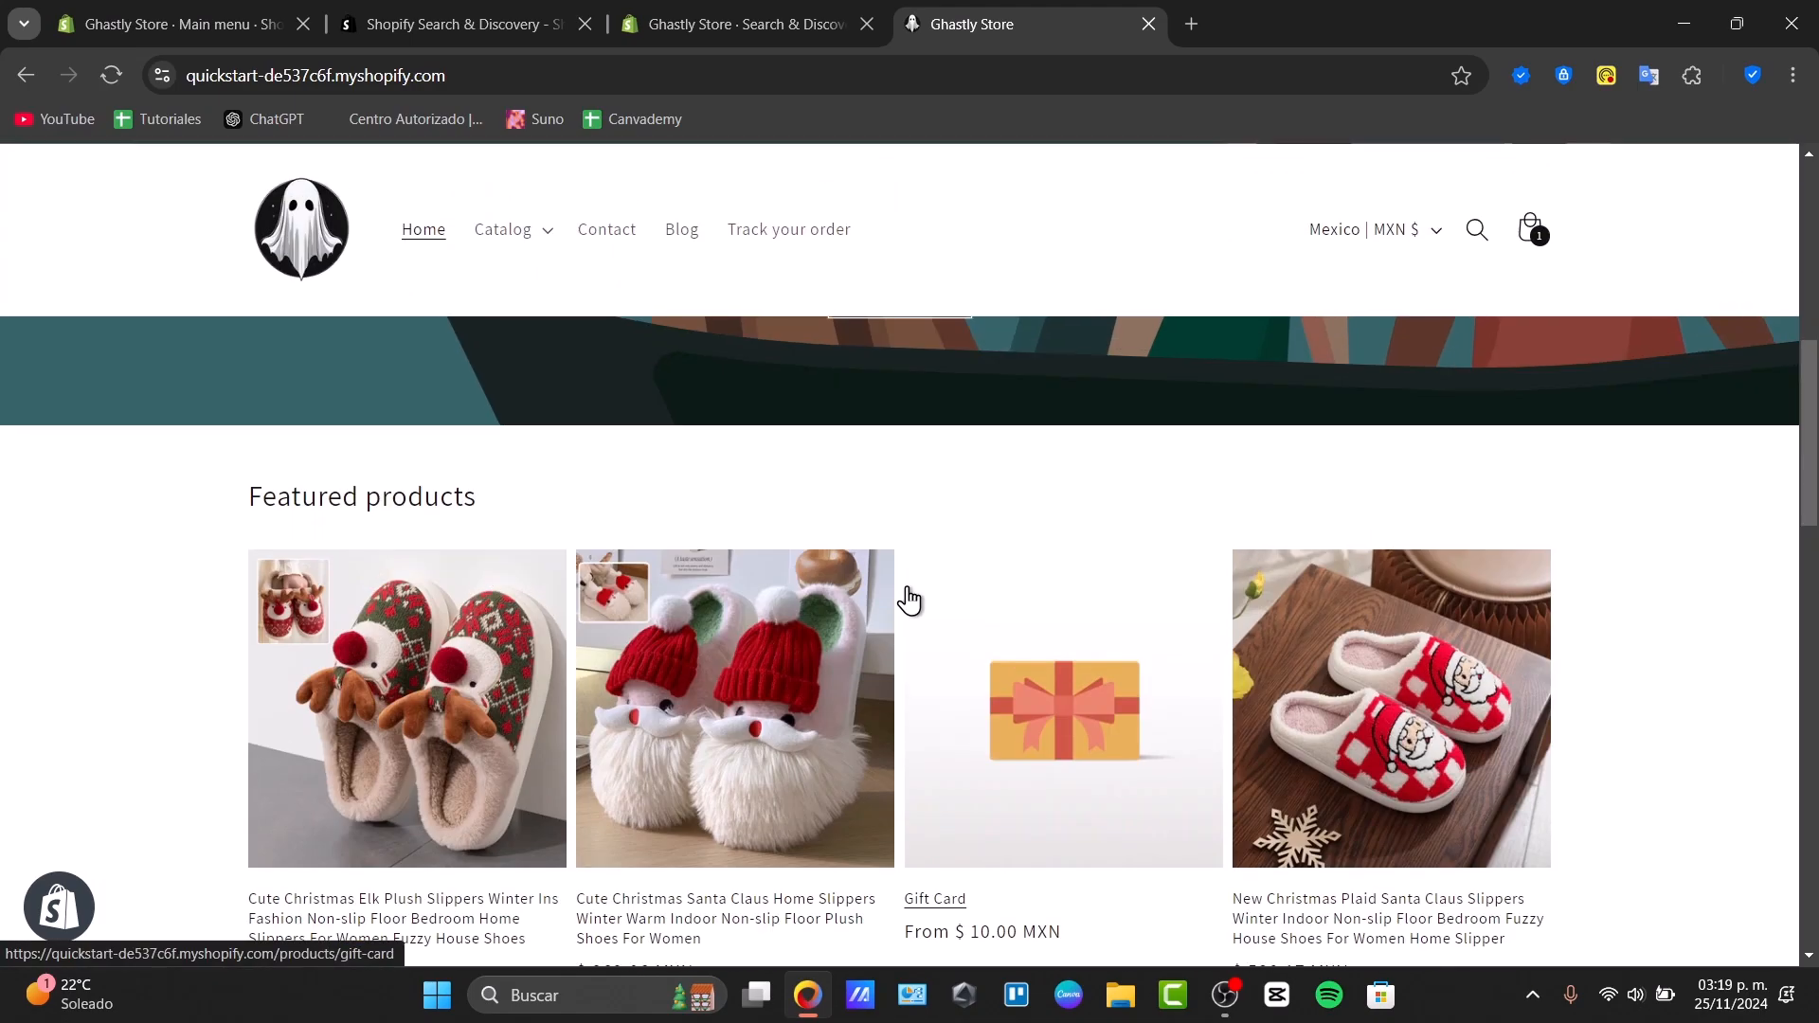